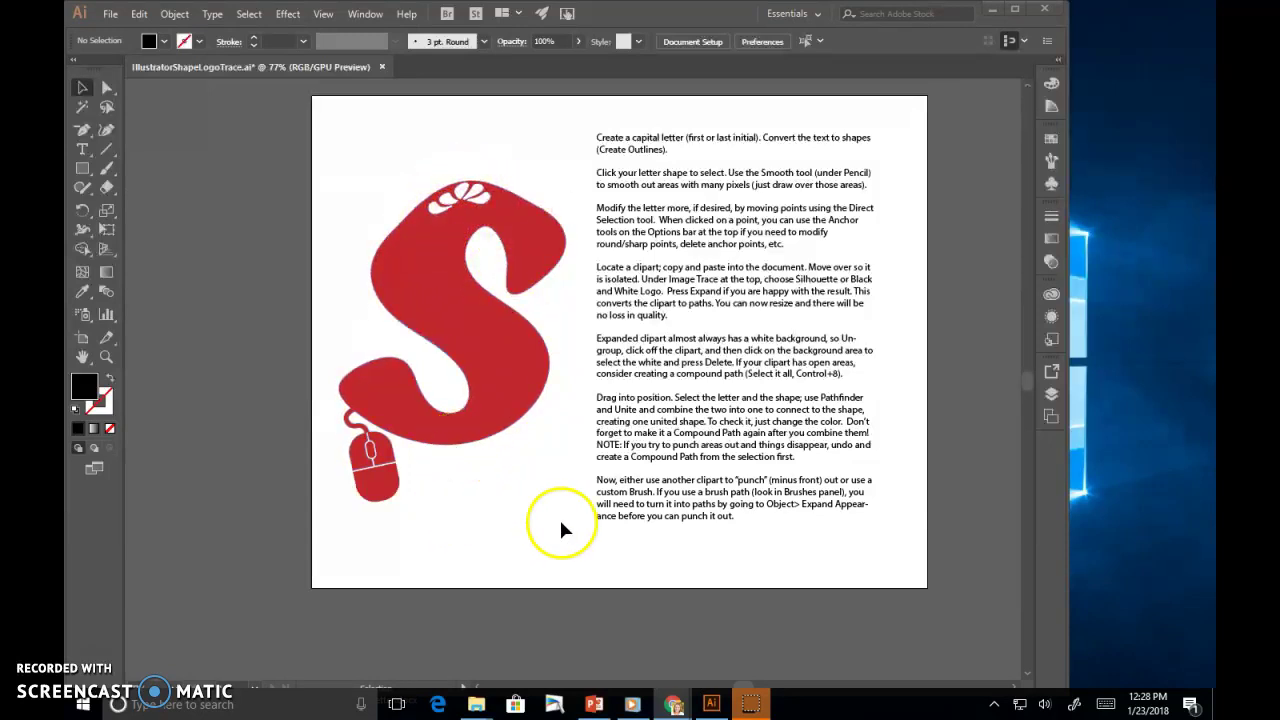
Close the open logo document and create a new 600 × 600 point document docked in the workspace
click(381, 67)
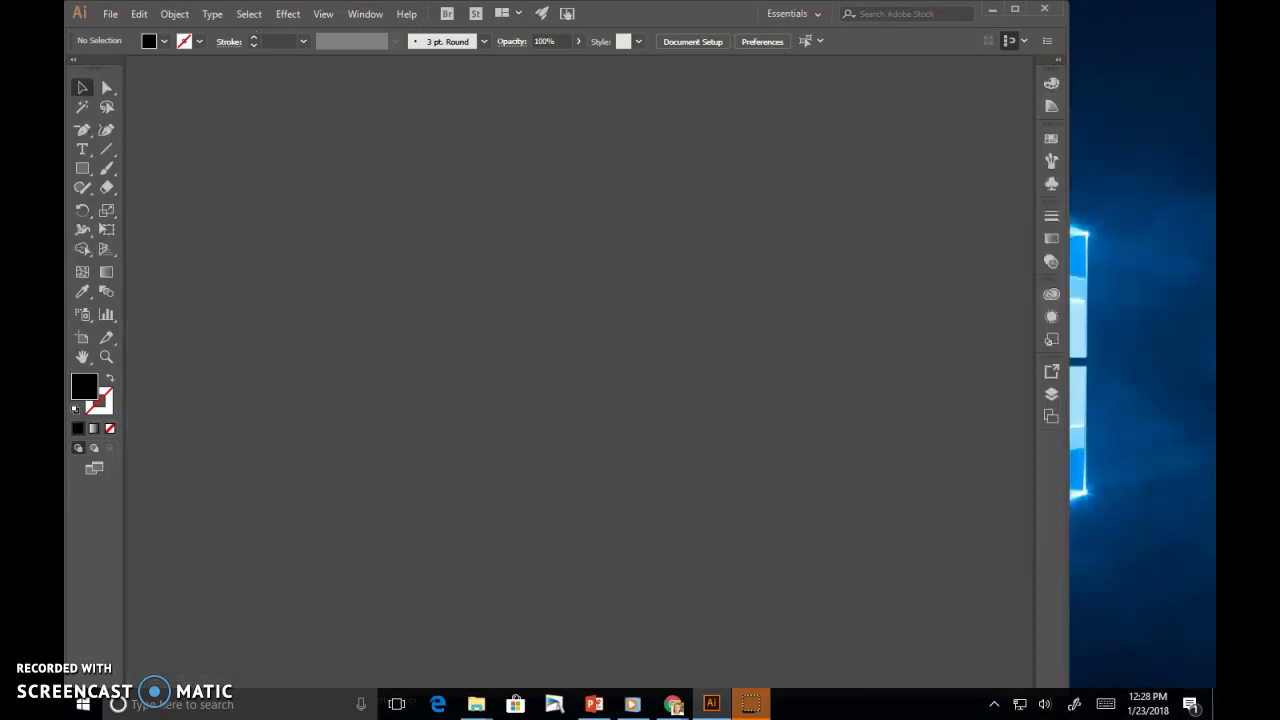
click(112, 14)
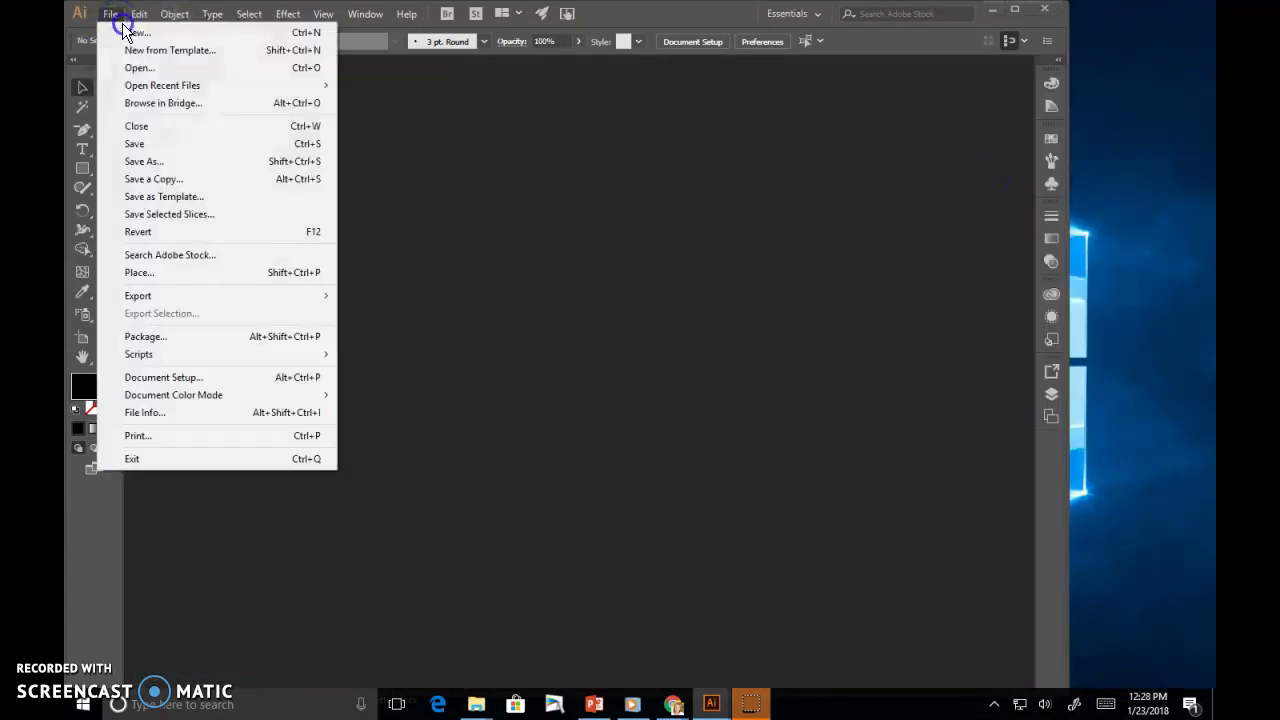
click(135, 32)
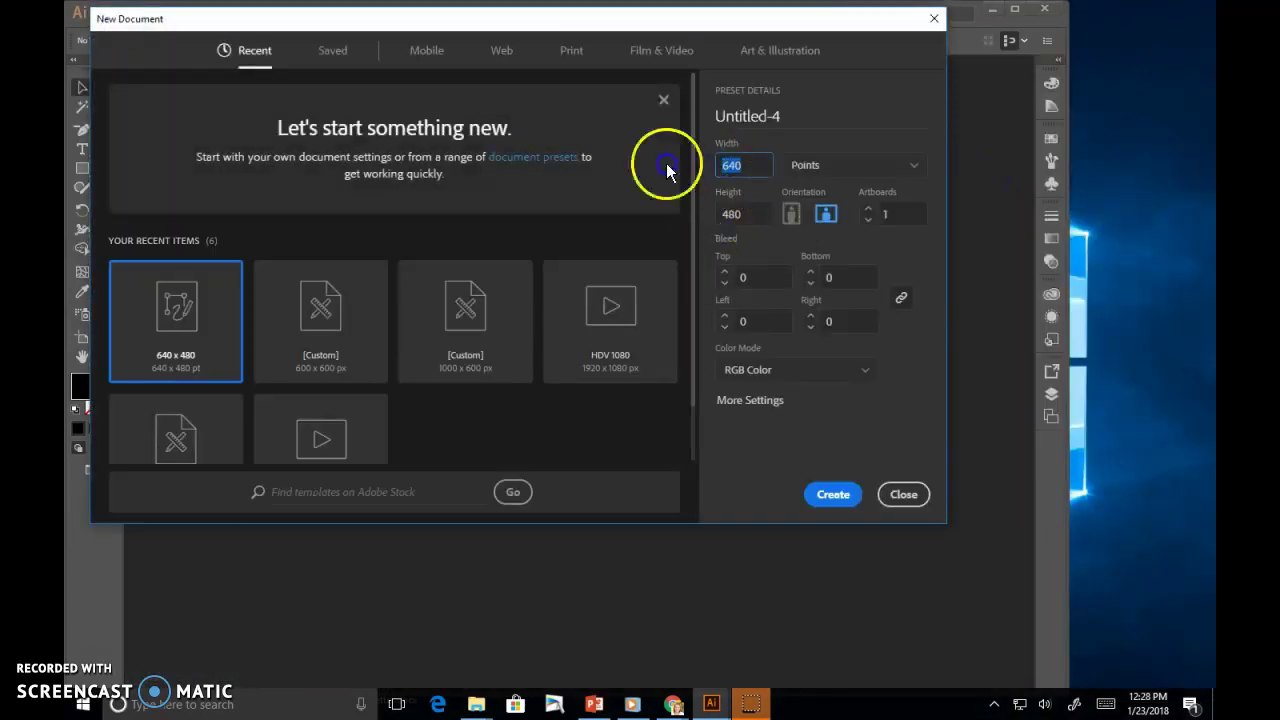
text(600)
key(Tab)
text(600)
key(Return)
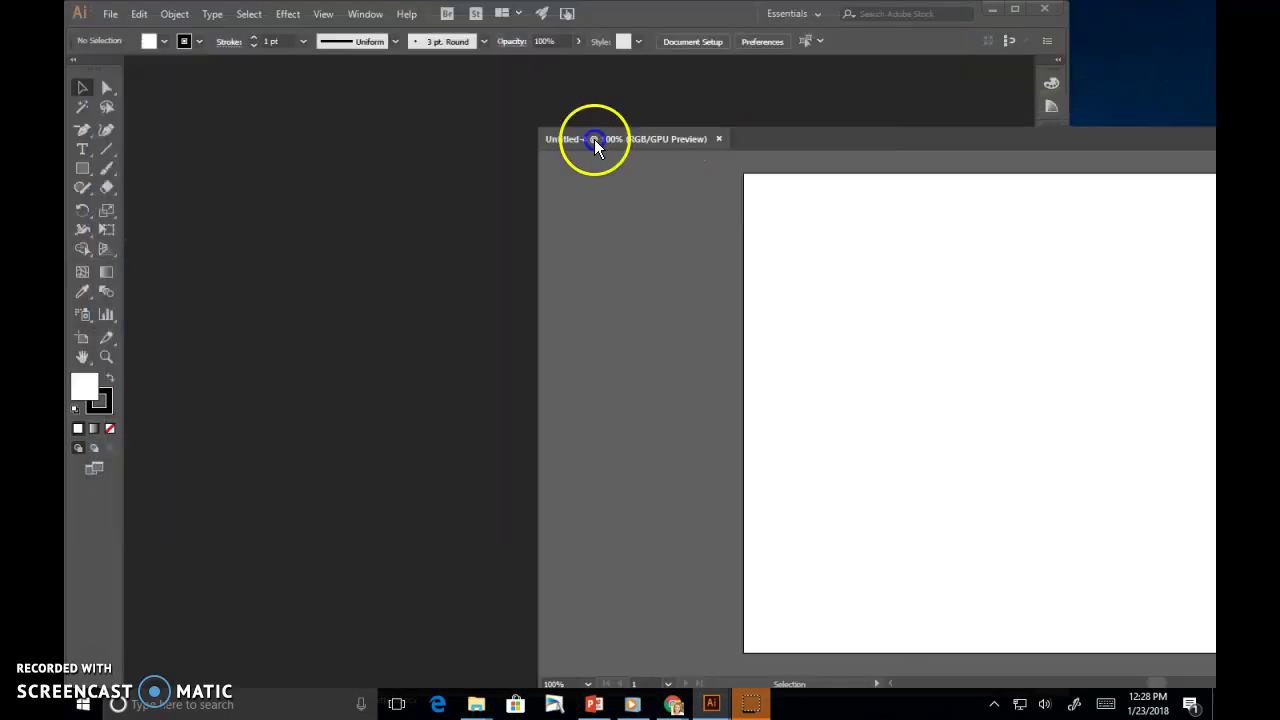
drag(594, 139, 143, 68)
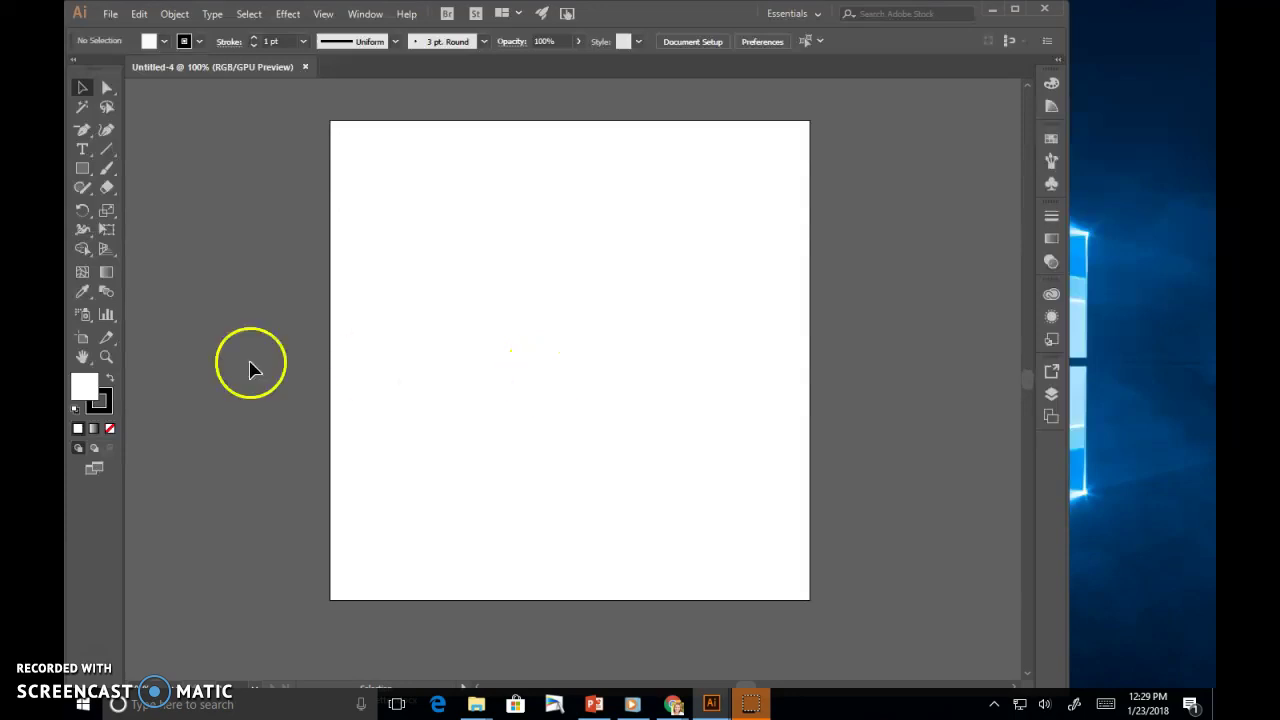
Add a capital letter S near the middle of the artboard, set in 72 pt Onky-Italic
click(83, 150)
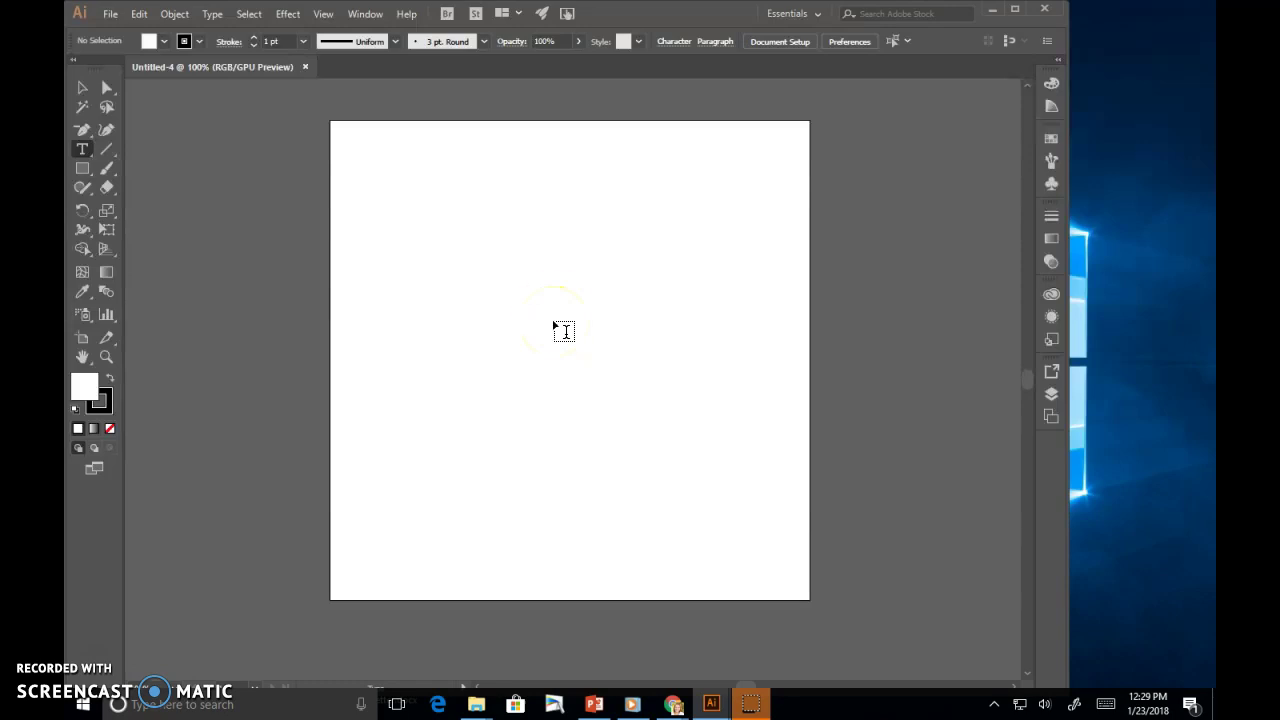
click(550, 310)
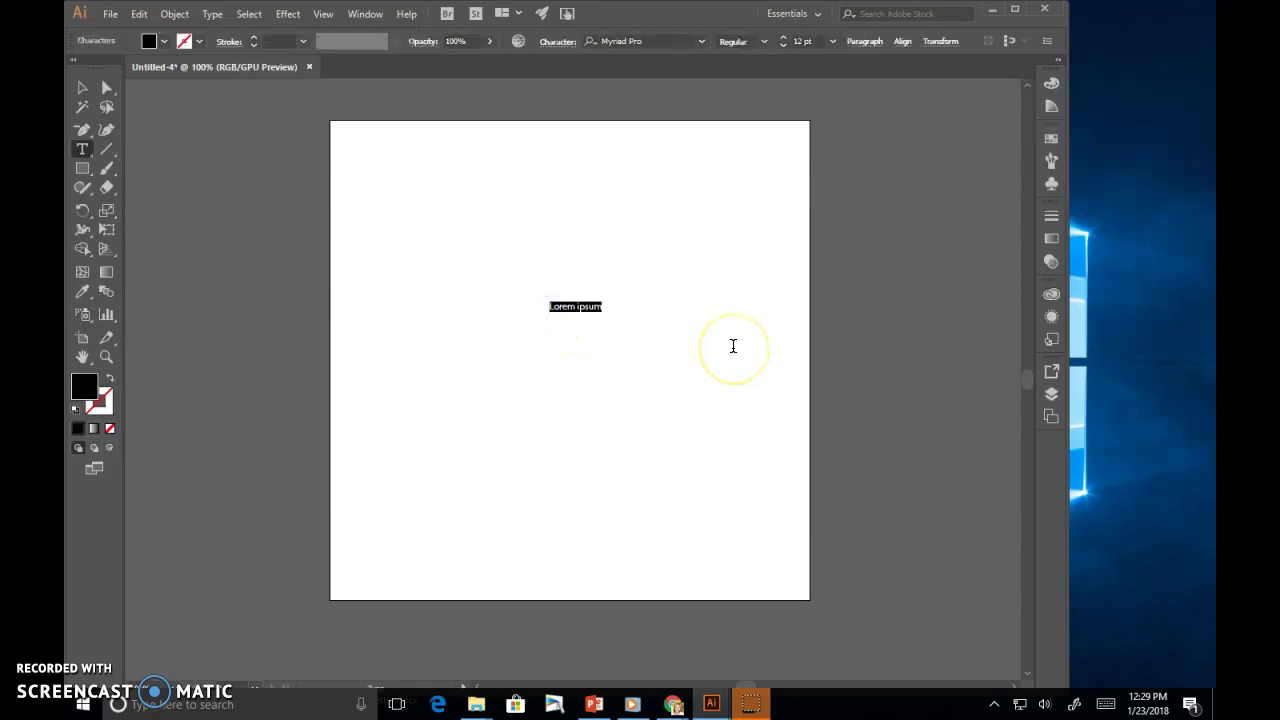
text(s)
click(833, 41)
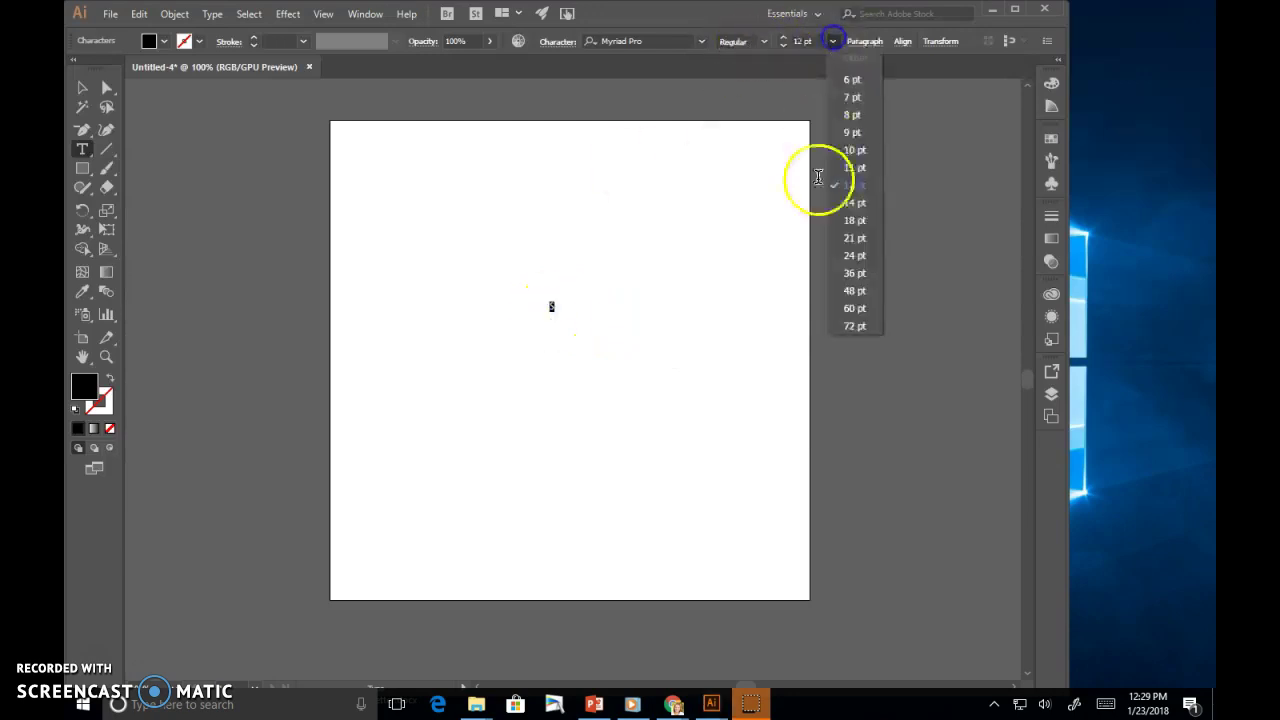
click(852, 326)
click(701, 43)
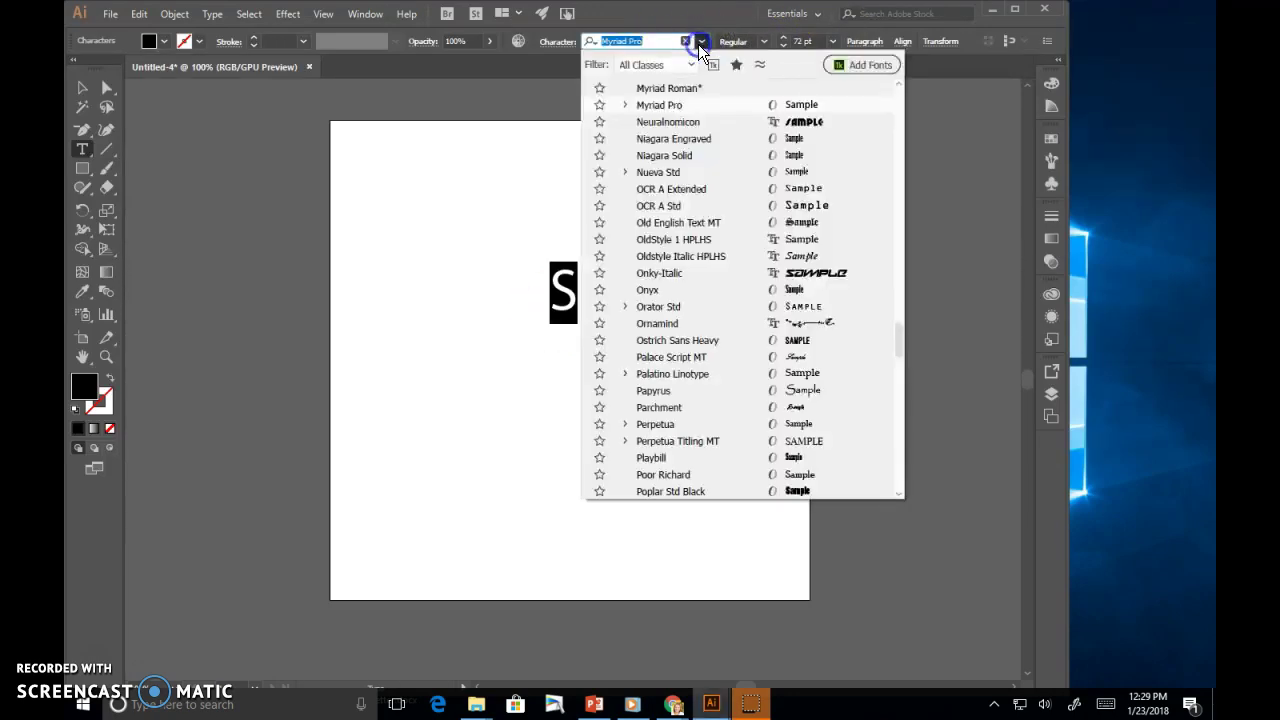
click(818, 273)
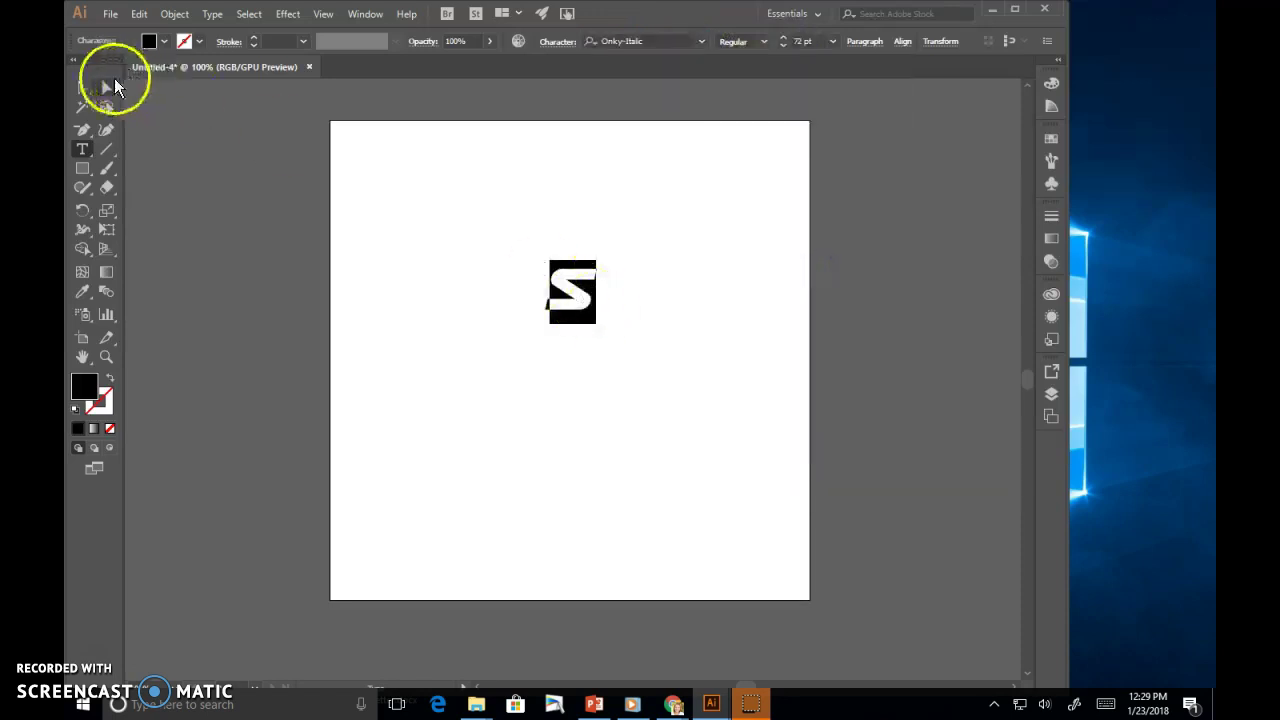
Enlarge the S to fill about half of the artboard's width and center it on the page
click(83, 87)
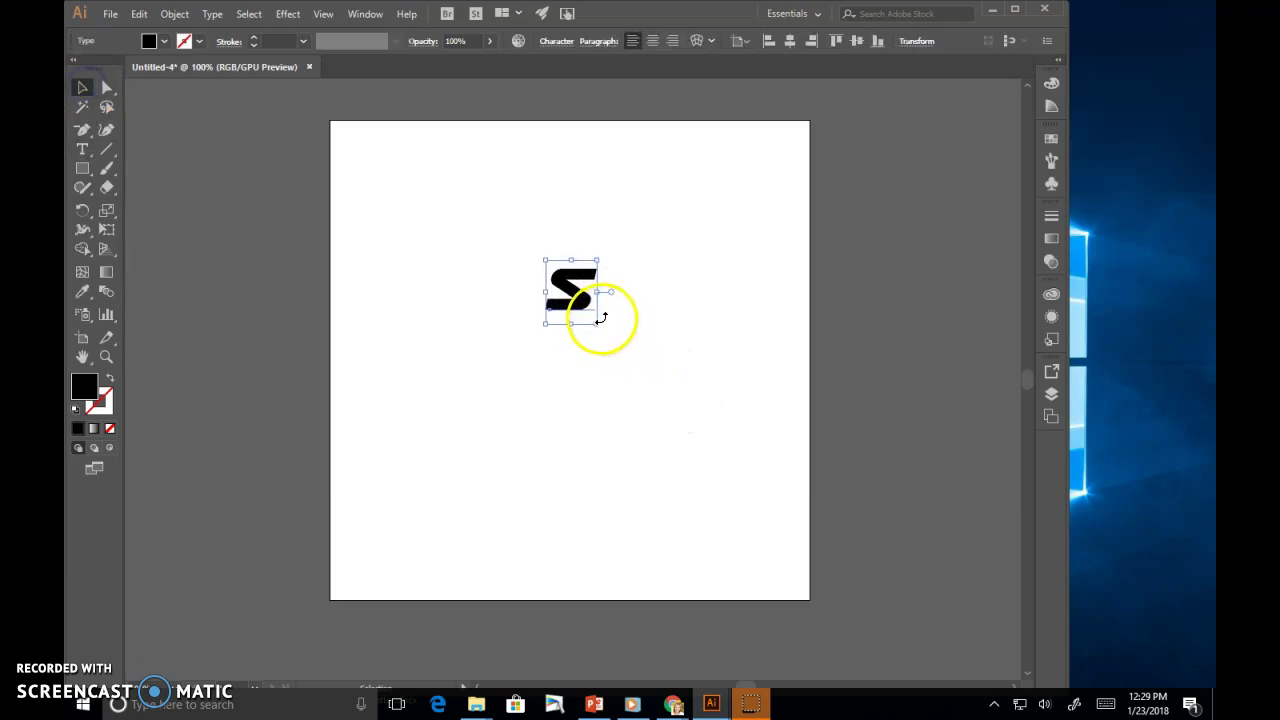
drag(597, 325, 775, 566)
drag(709, 451, 604, 411)
drag(551, 214, 556, 132)
drag(561, 328, 588, 398)
mouse_move(584, 204)
mouse_down()
mouse_move(580, 166)
mouse_move(580, 181)
mouse_up()
drag(466, 391, 440, 389)
drag(551, 386, 626, 404)
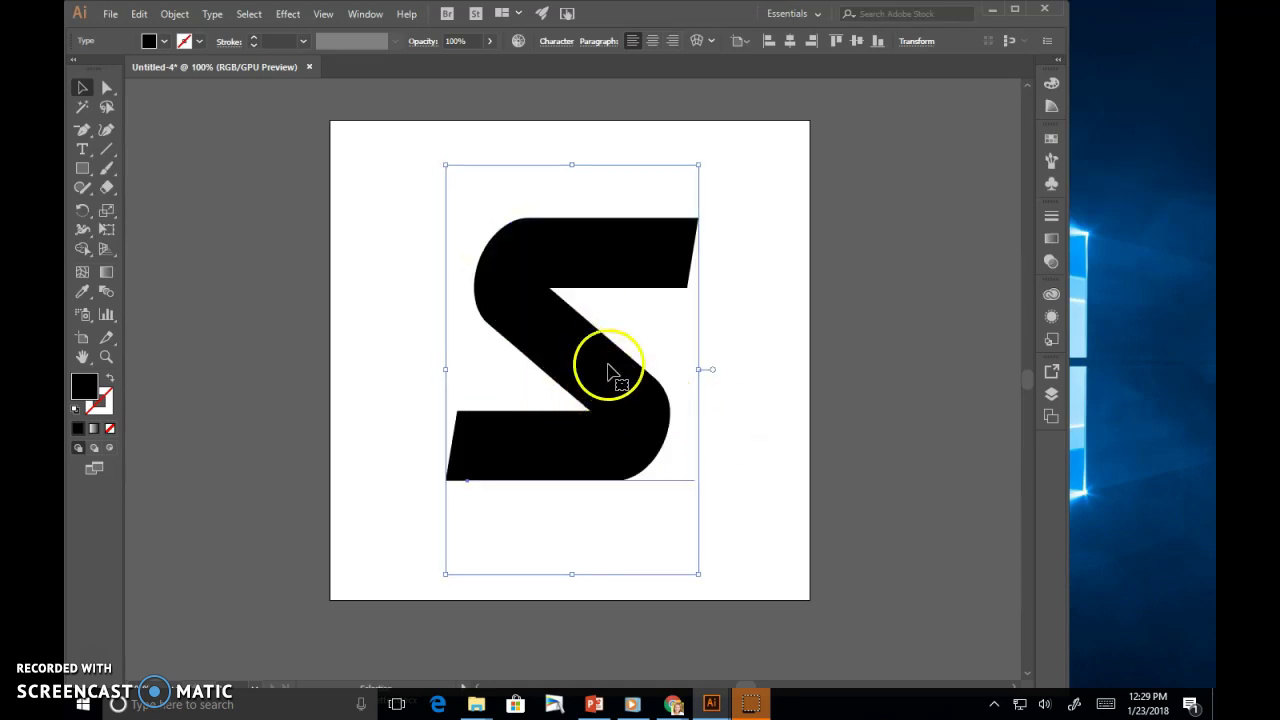
Convert the S text to a shape with Create Outlines and select the outlined letter
right_click(543, 316)
click(585, 419)
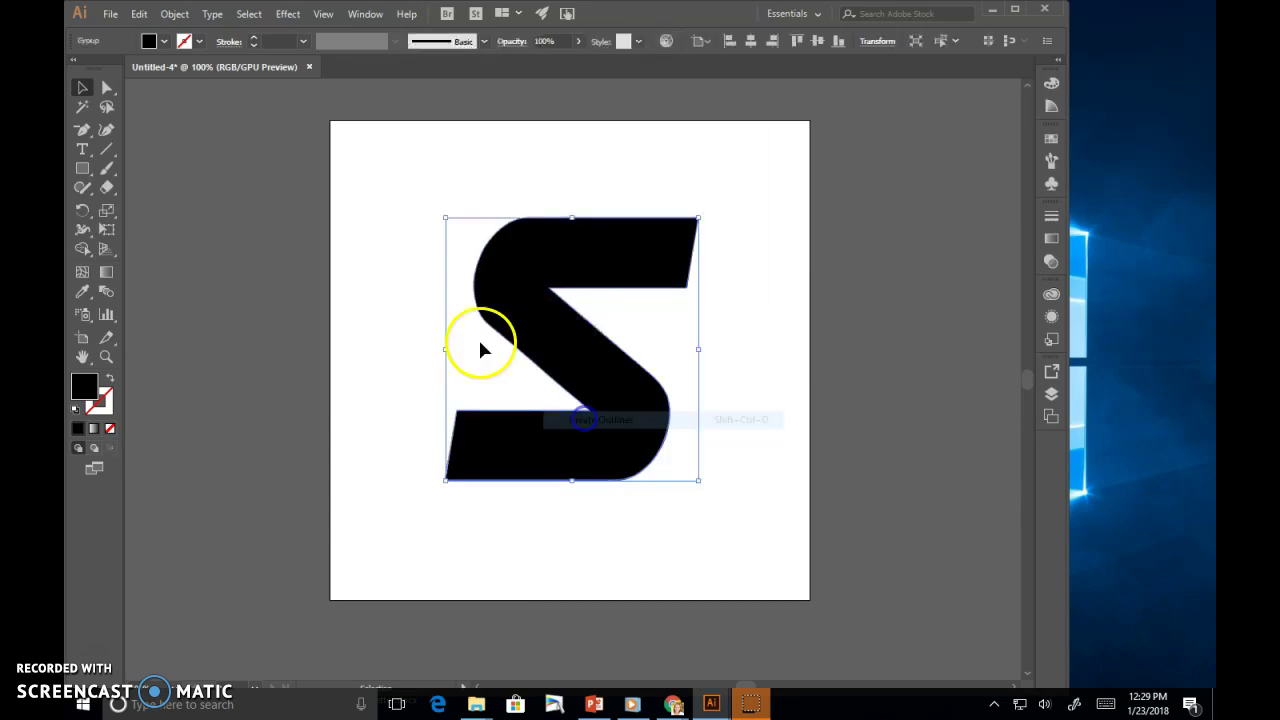
click(405, 316)
click(584, 341)
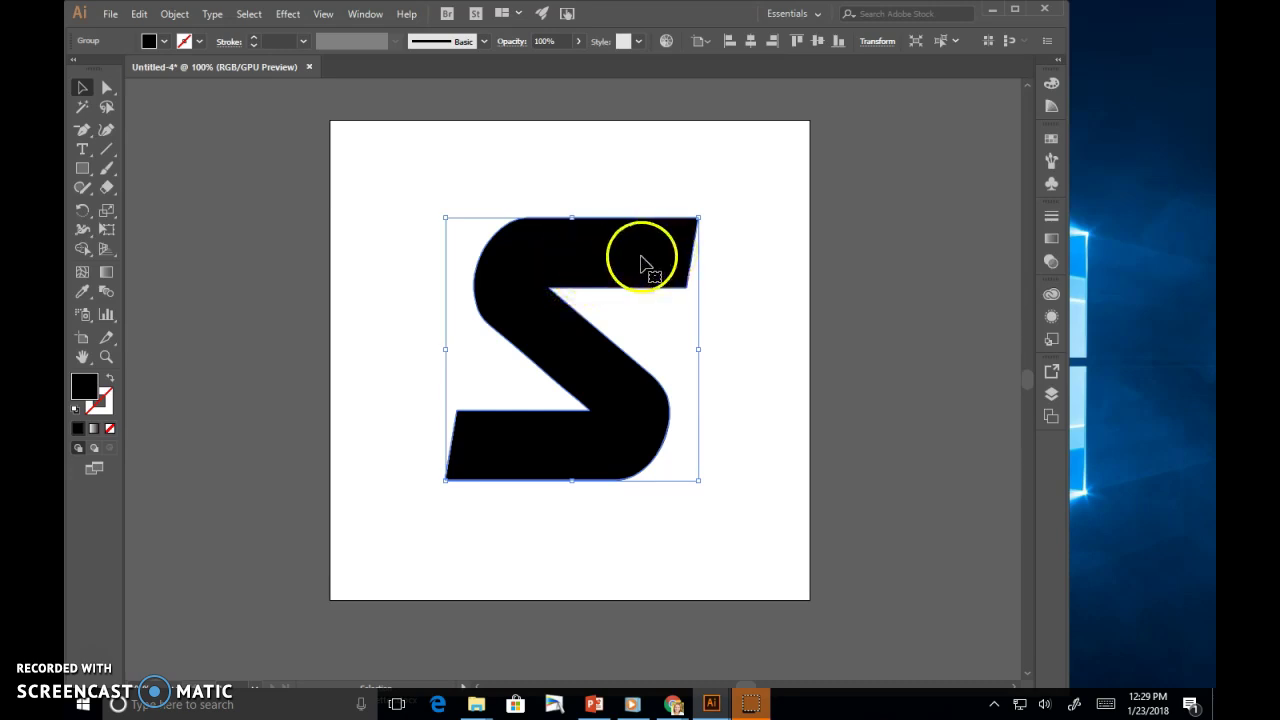
Reshape the S by moving its upper-right corner point up and inward and its lower-left corner point slightly outward
click(110, 88)
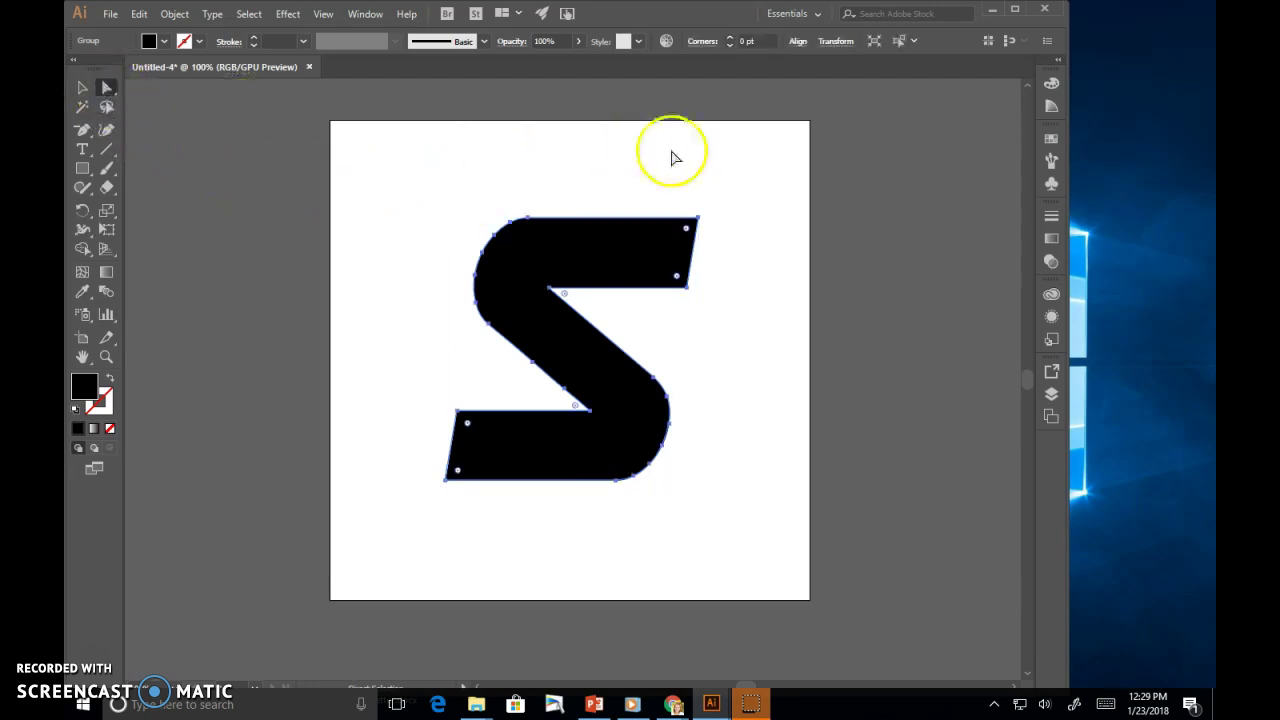
click(700, 228)
drag(703, 223, 661, 205)
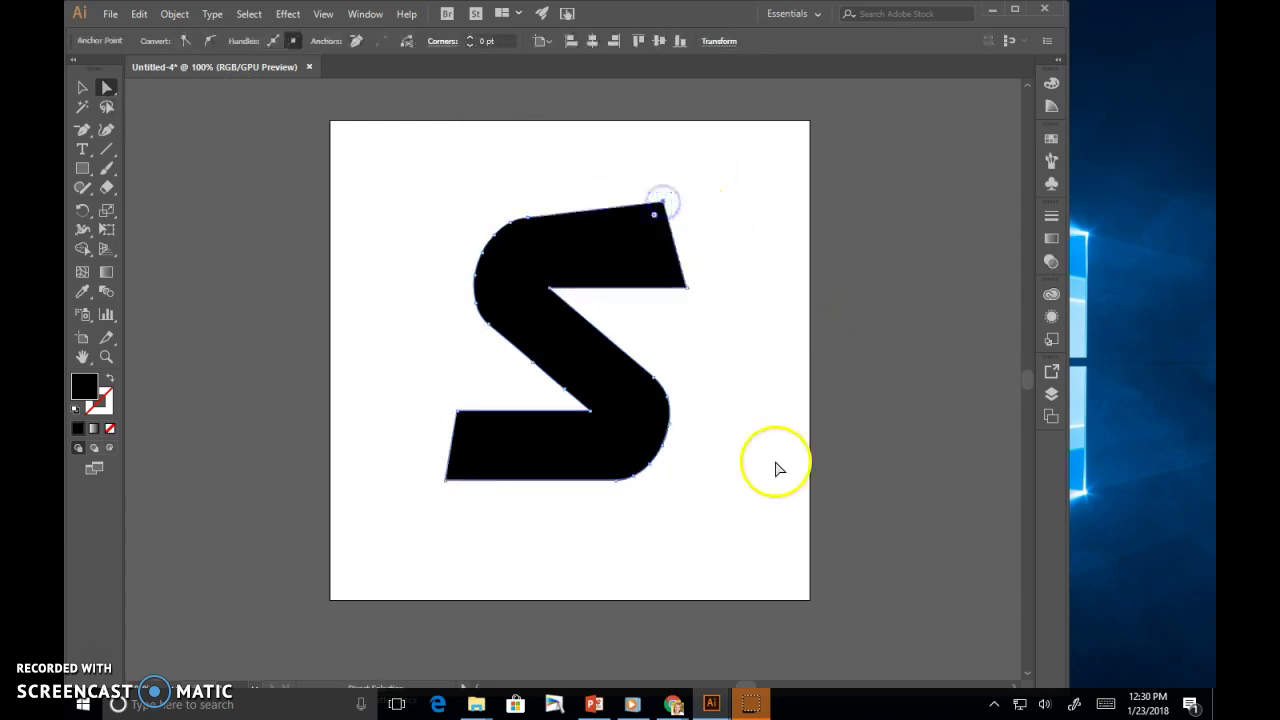
click(459, 414)
drag(438, 481, 425, 474)
click(466, 400)
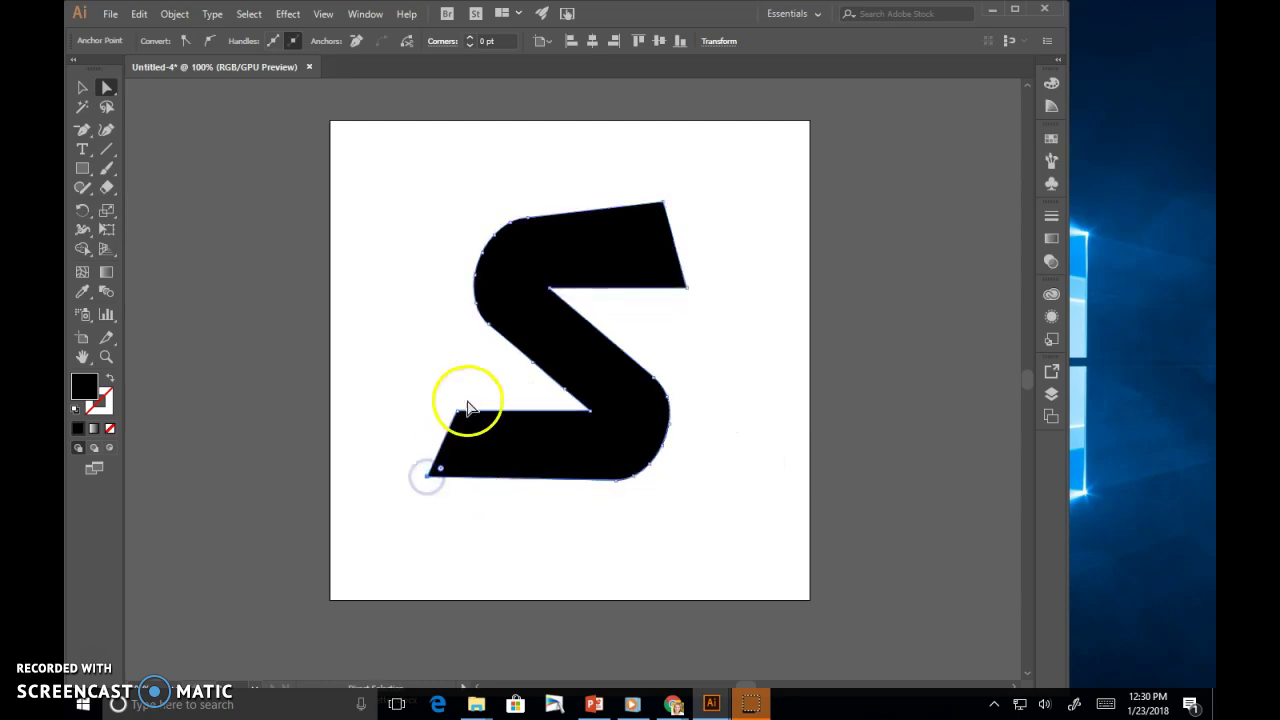
click(597, 282)
Smooth the upper curve and inner edges of the S with the Smooth tool
click(86, 131)
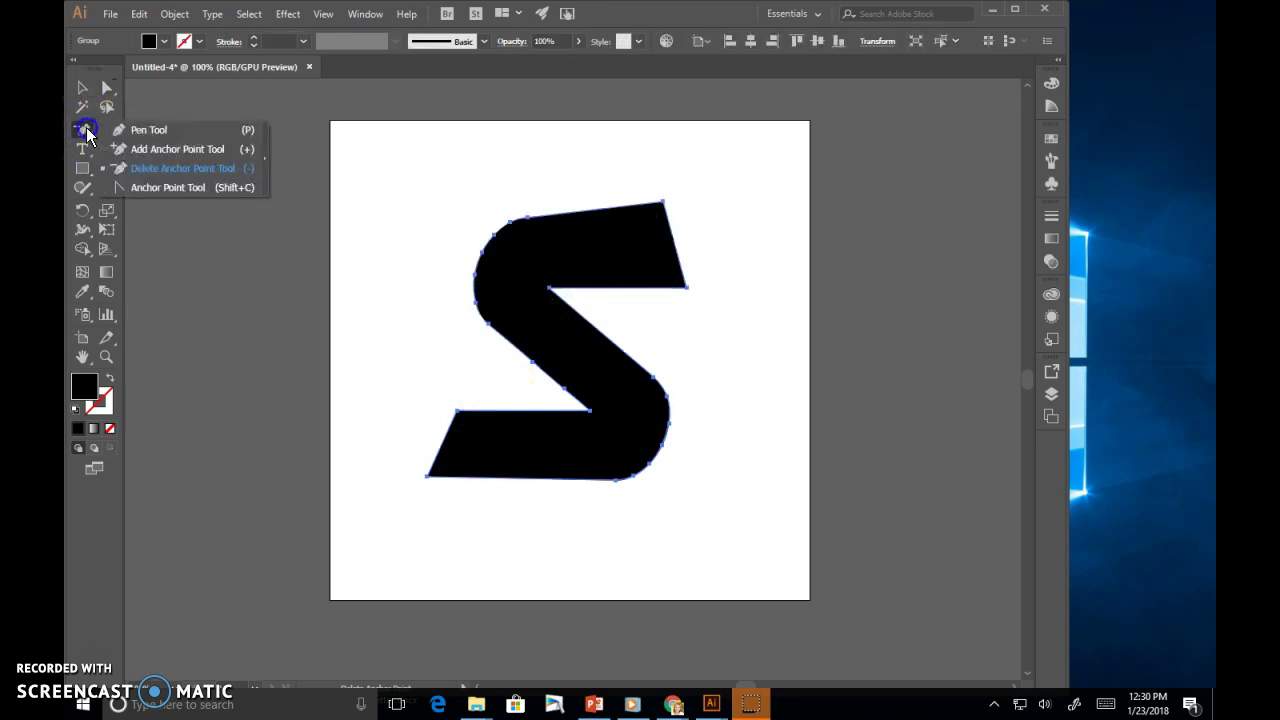
click(107, 131)
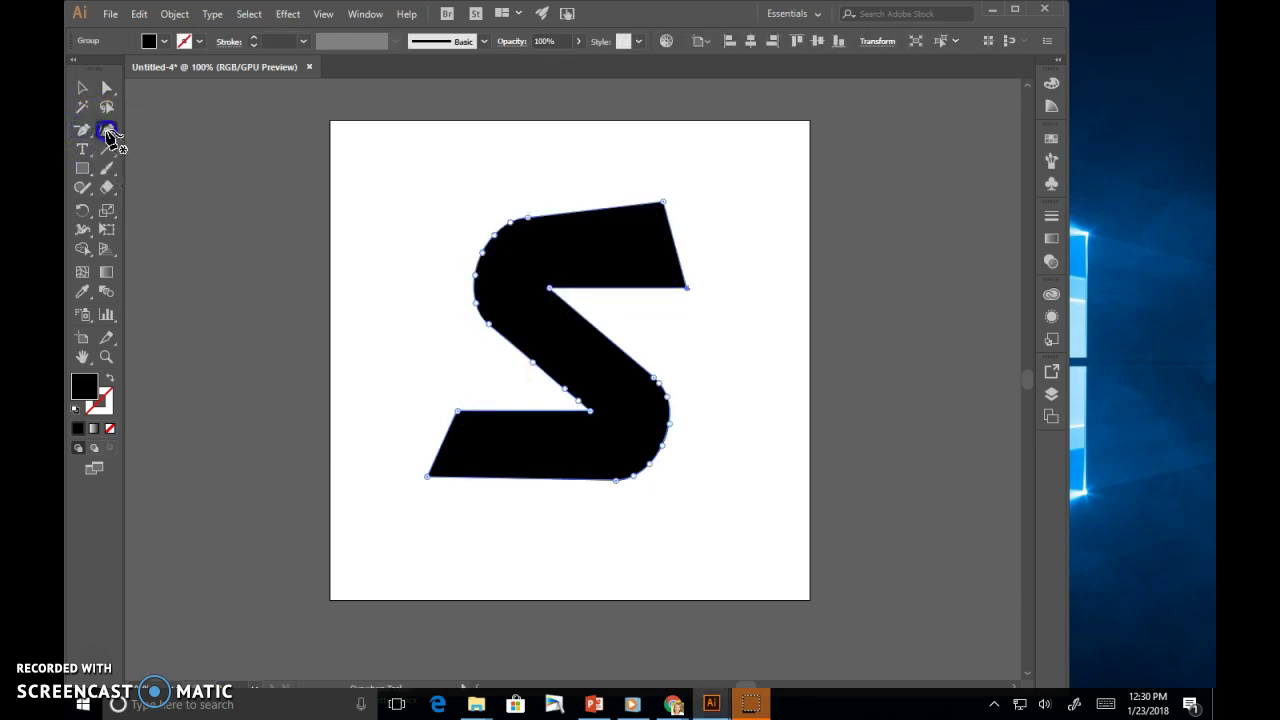
click(81, 197)
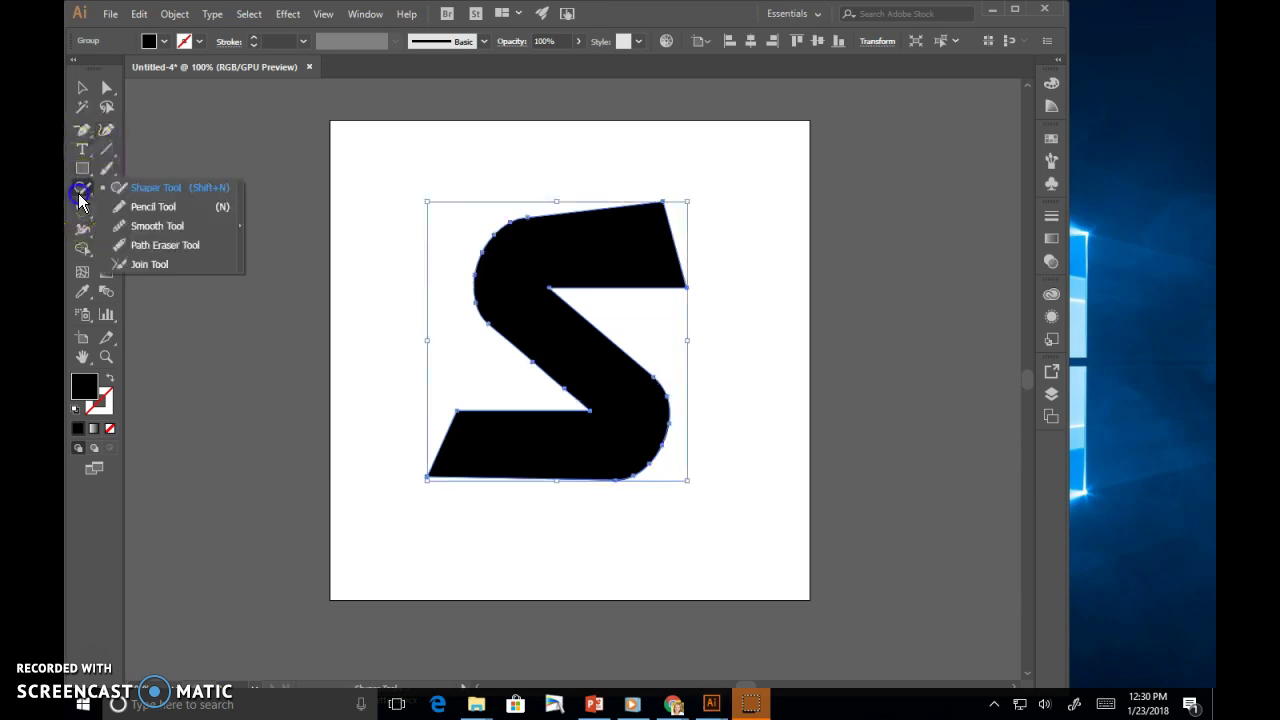
click(153, 226)
click(106, 357)
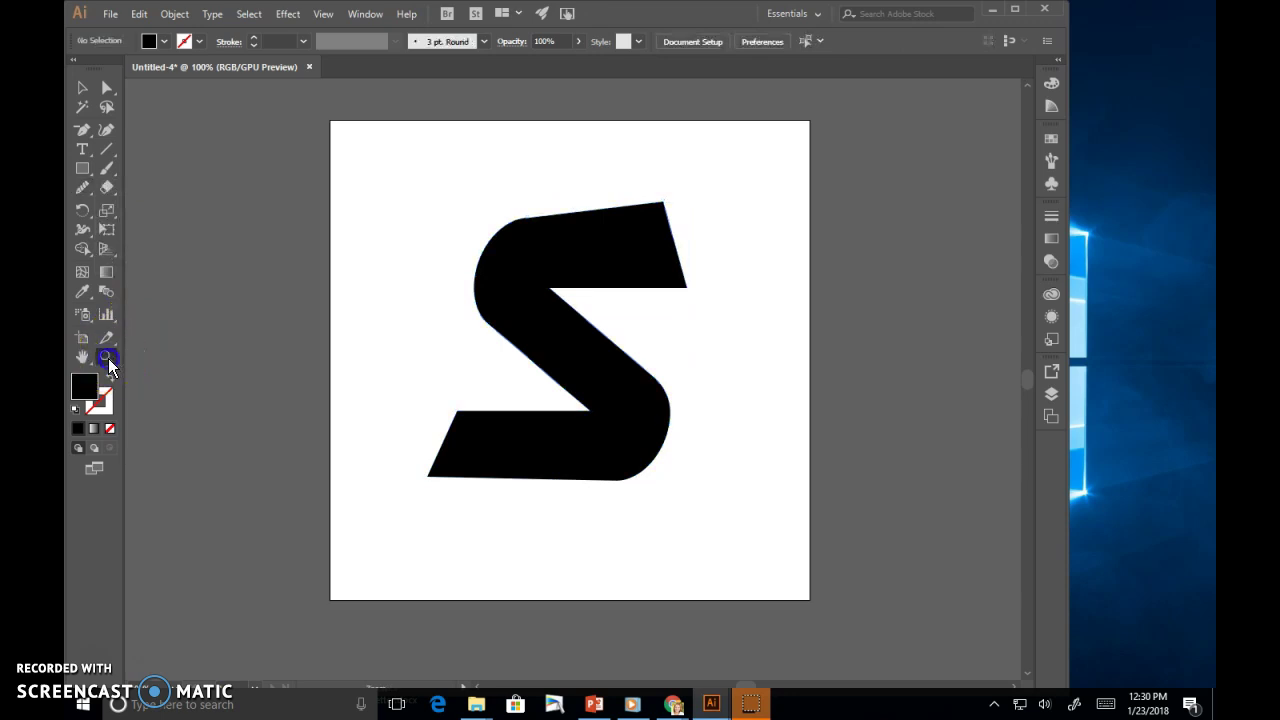
click(575, 246)
scroll(543, 414, down, 2)
click(82, 88)
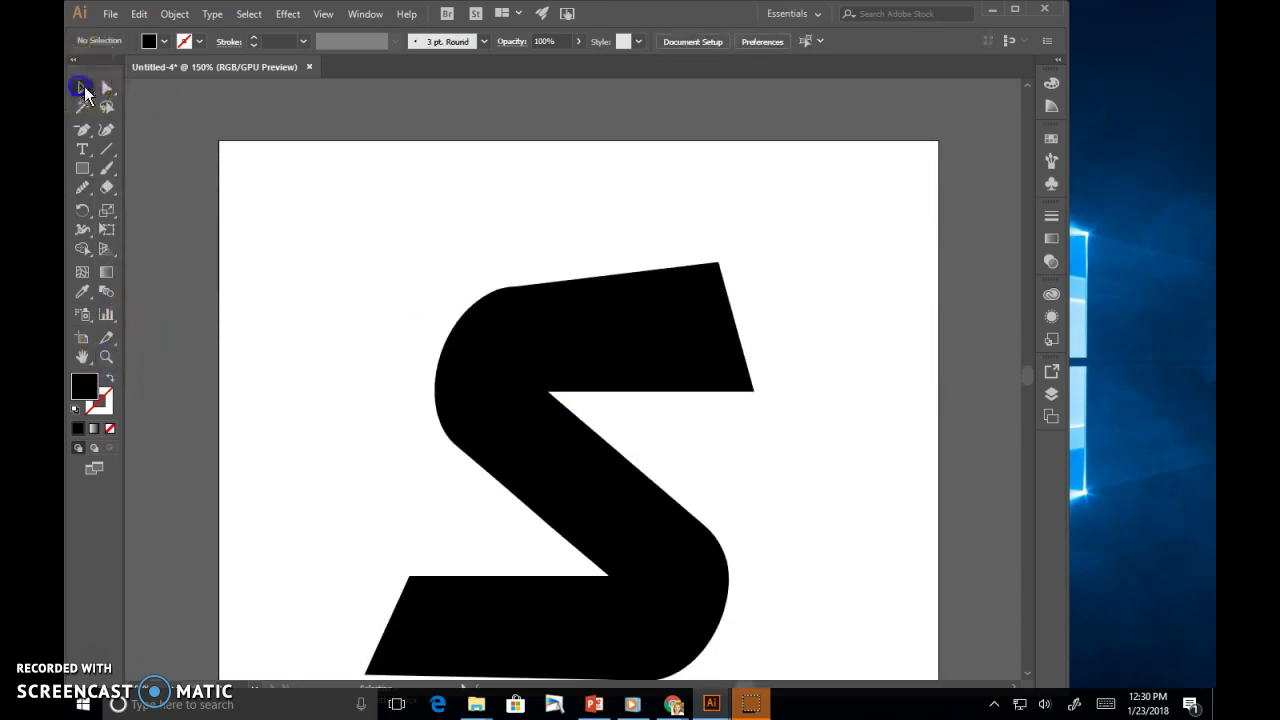
click(548, 366)
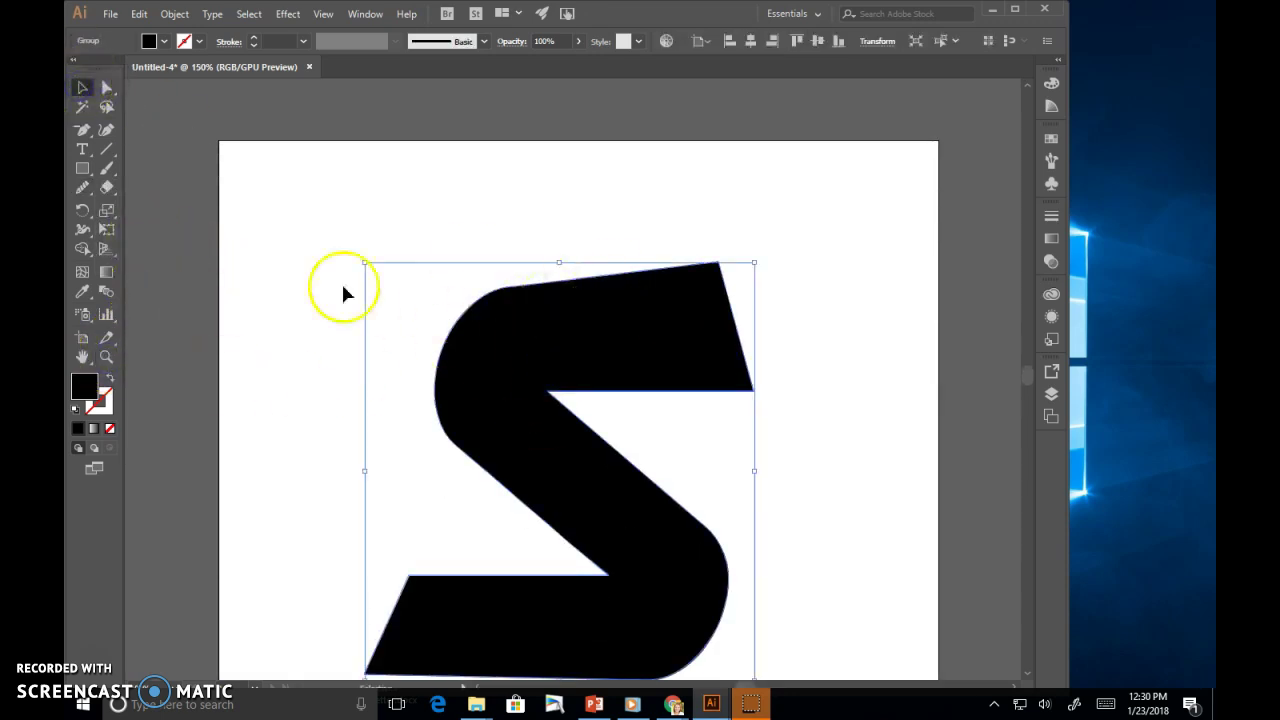
click(82, 187)
mouse_move(514, 297)
mouse_down()
mouse_move(480, 289)
mouse_move(429, 366)
mouse_move(466, 303)
mouse_move(457, 321)
mouse_up()
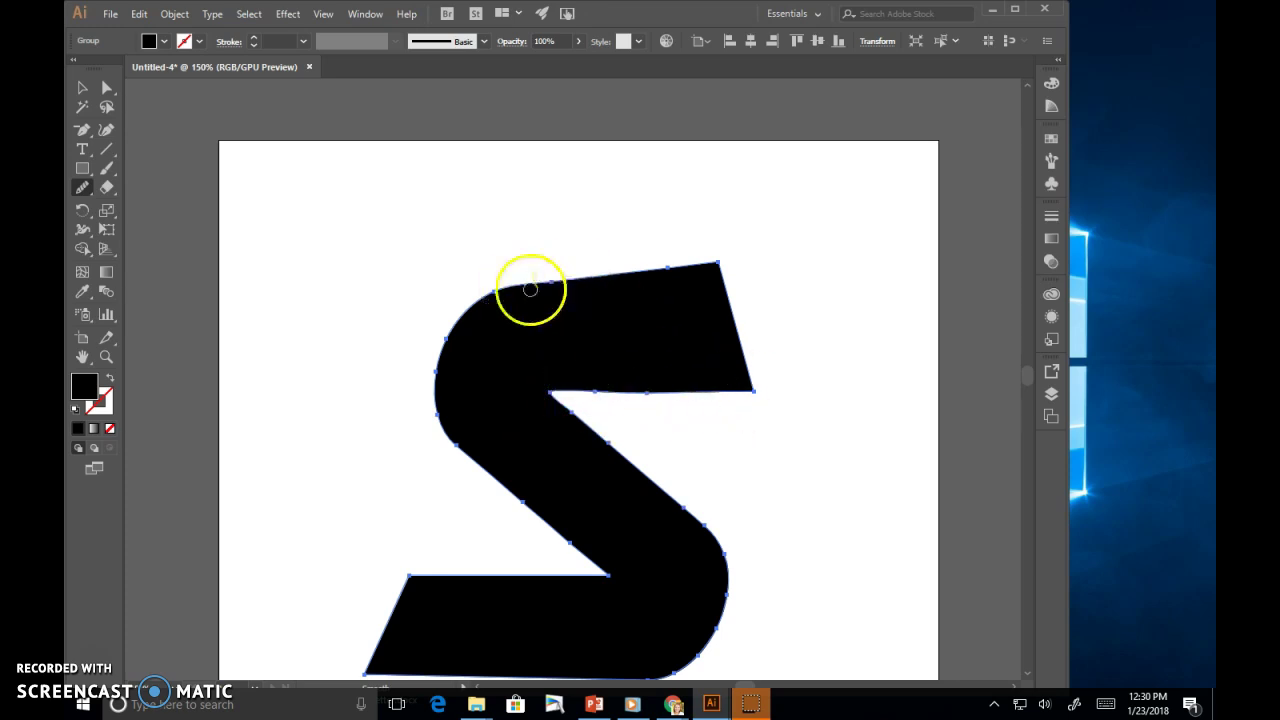
Smooth the top edge of the S between its upper-left curve and the upper-right corner
scroll(528, 420, down, 2)
scroll(528, 420, down, 1)
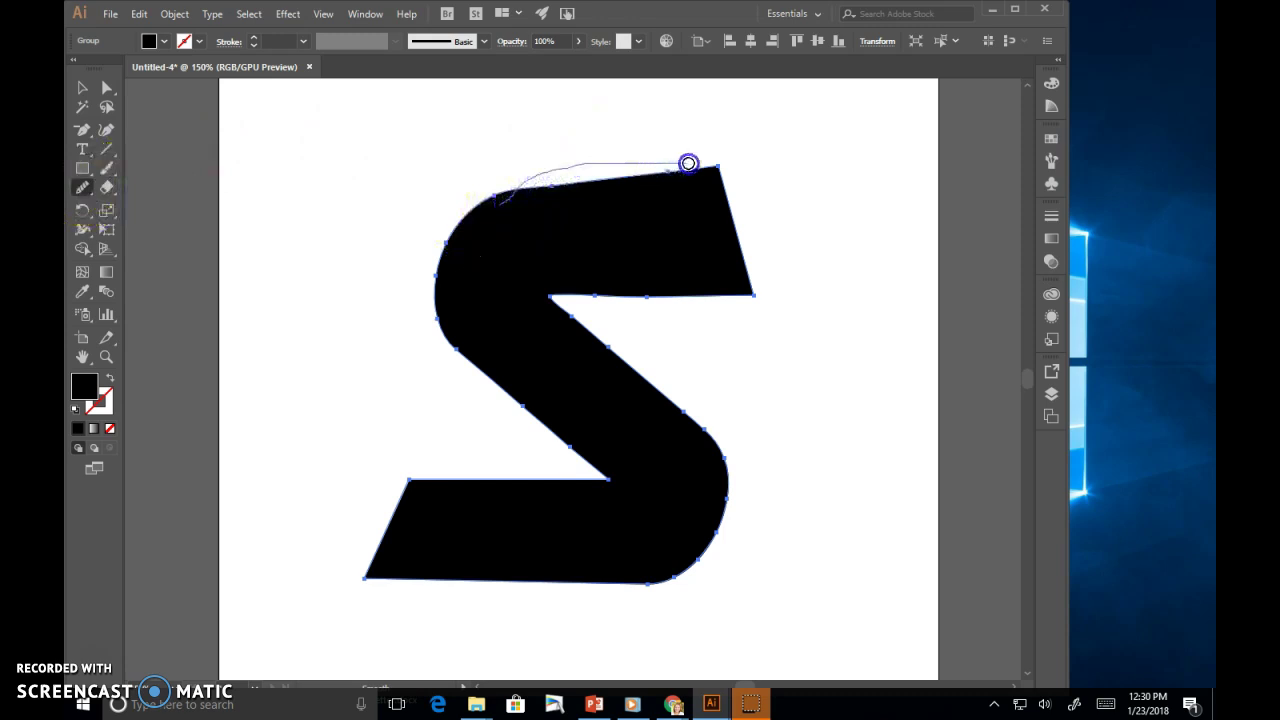
drag(718, 190, 723, 201)
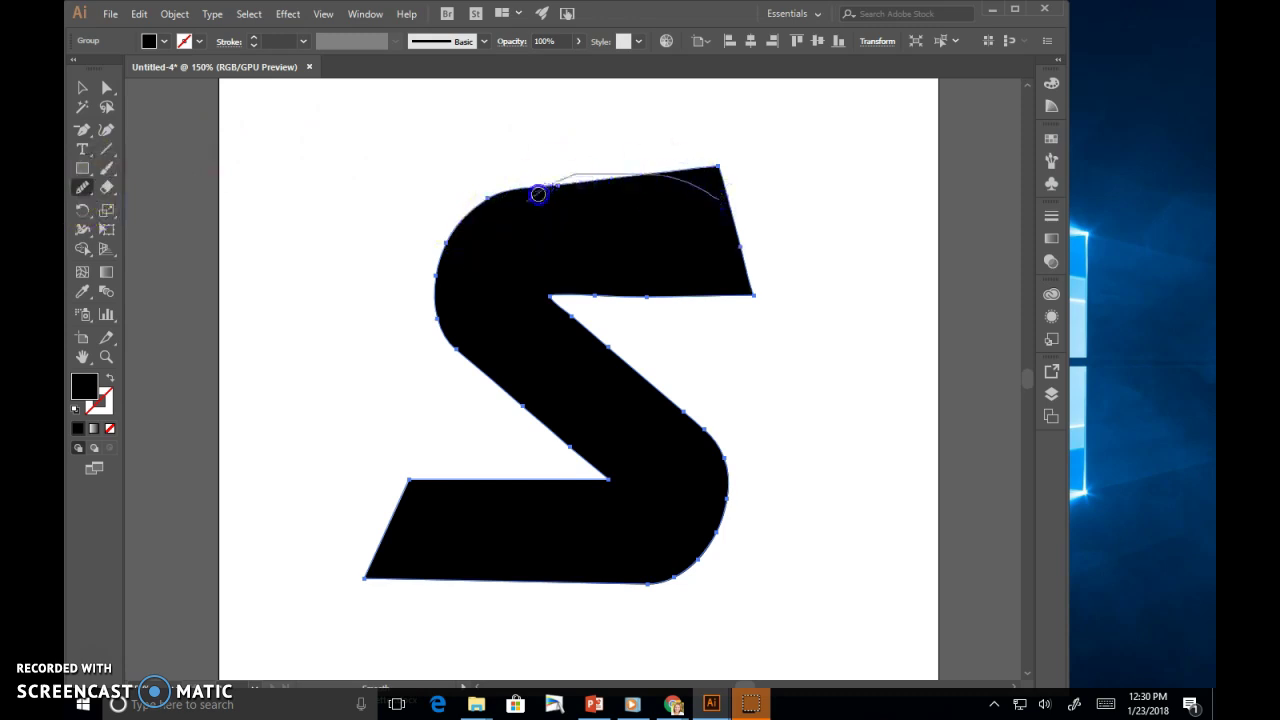
mouse_move(503, 220)
mouse_down()
mouse_move(702, 198)
mouse_move(626, 182)
mouse_move(473, 226)
mouse_move(514, 186)
mouse_up()
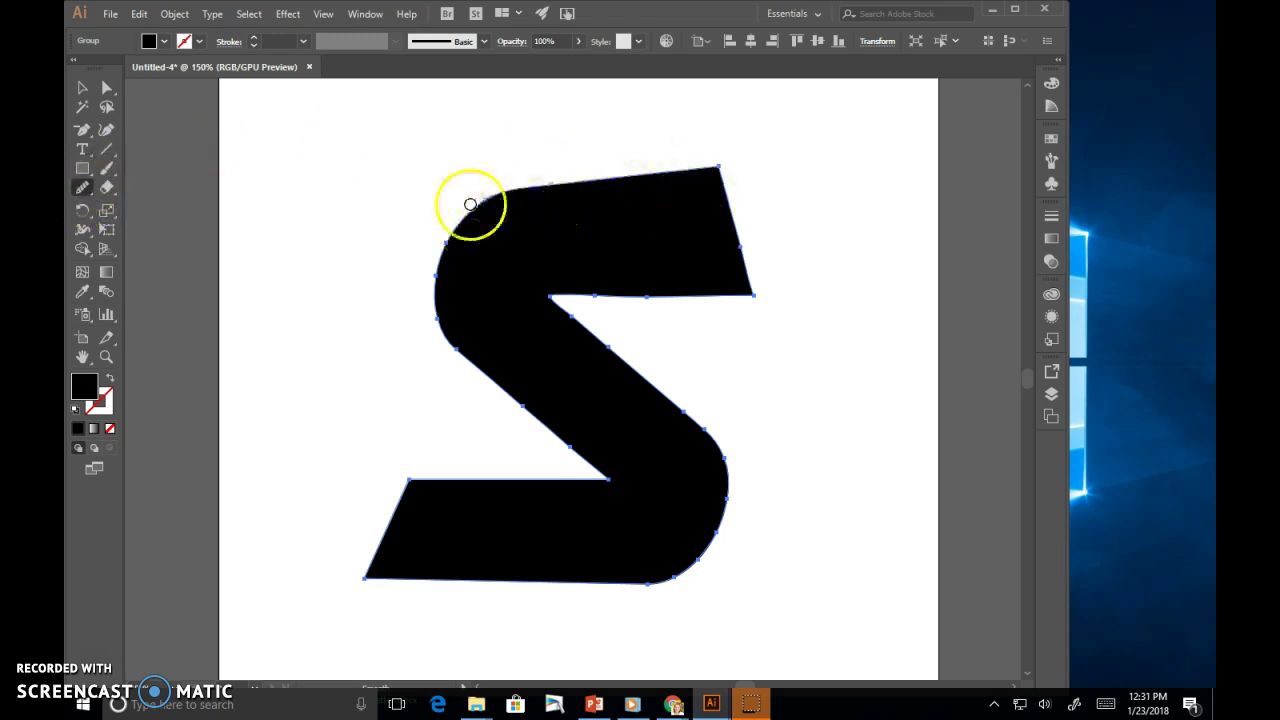
Try to redraw the top edge of the S with the Pencil tool and delete the stray path
click(86, 194)
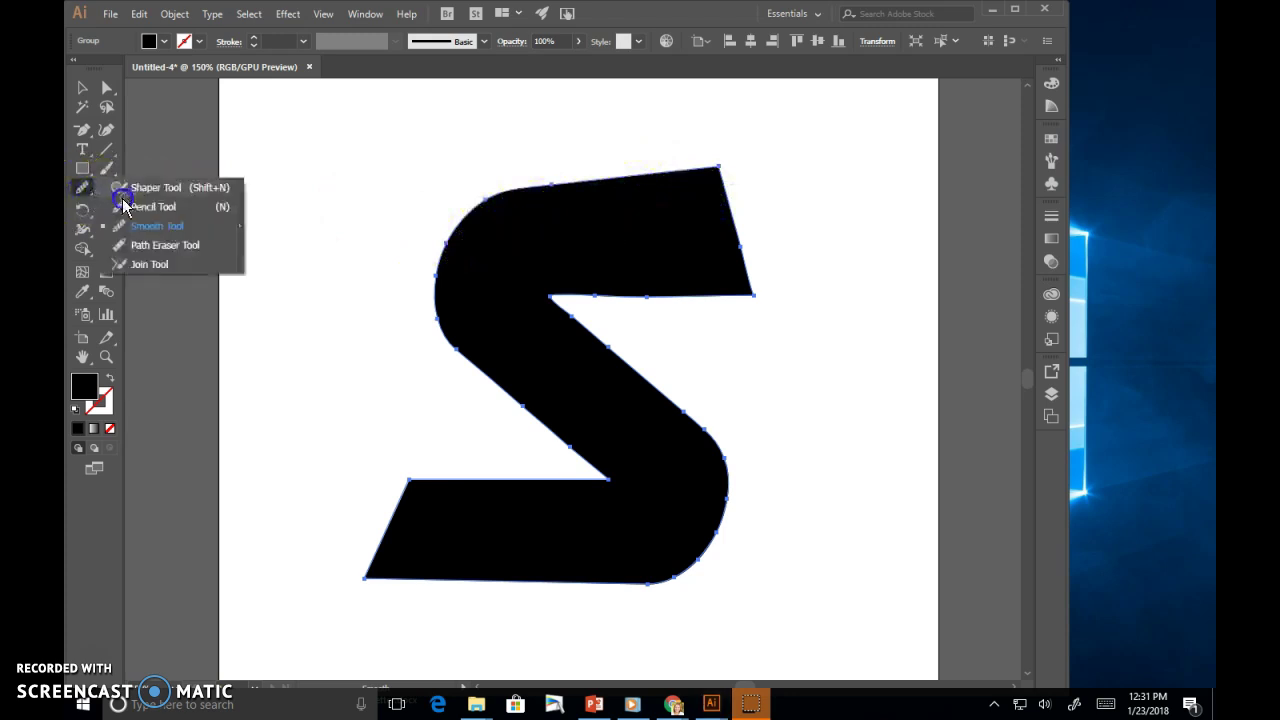
click(128, 208)
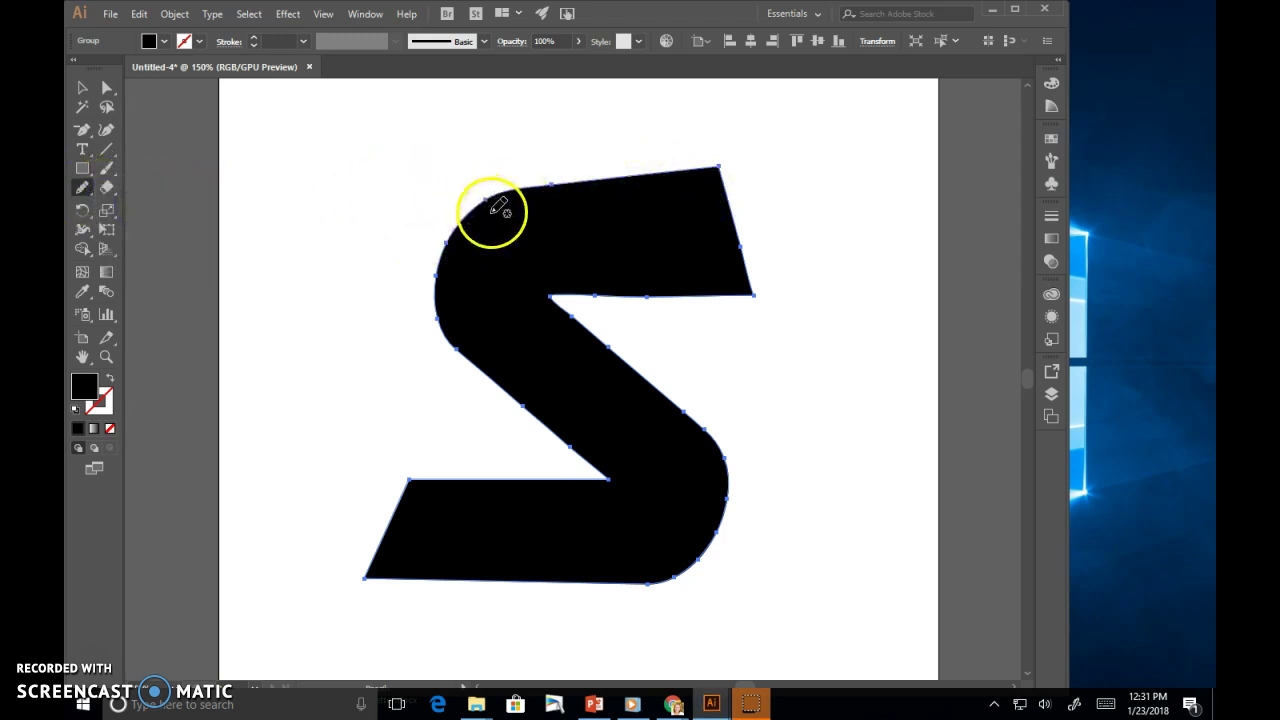
drag(667, 177, 690, 193)
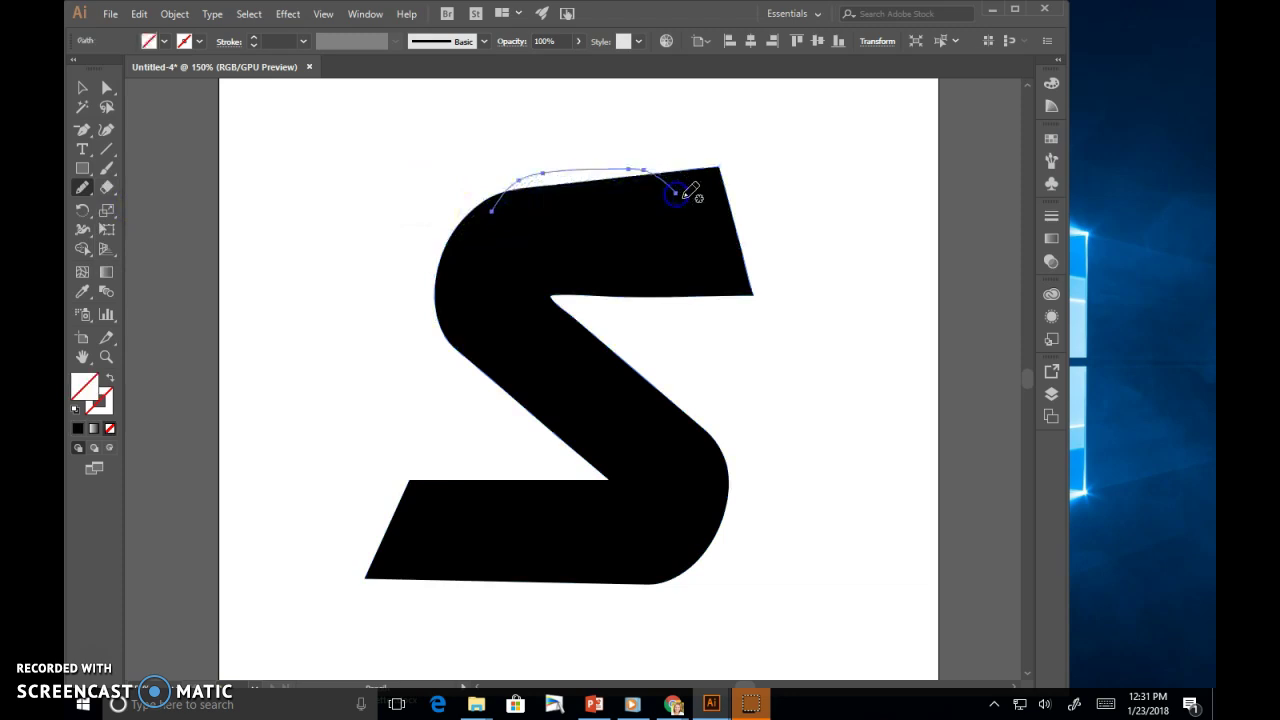
click(83, 88)
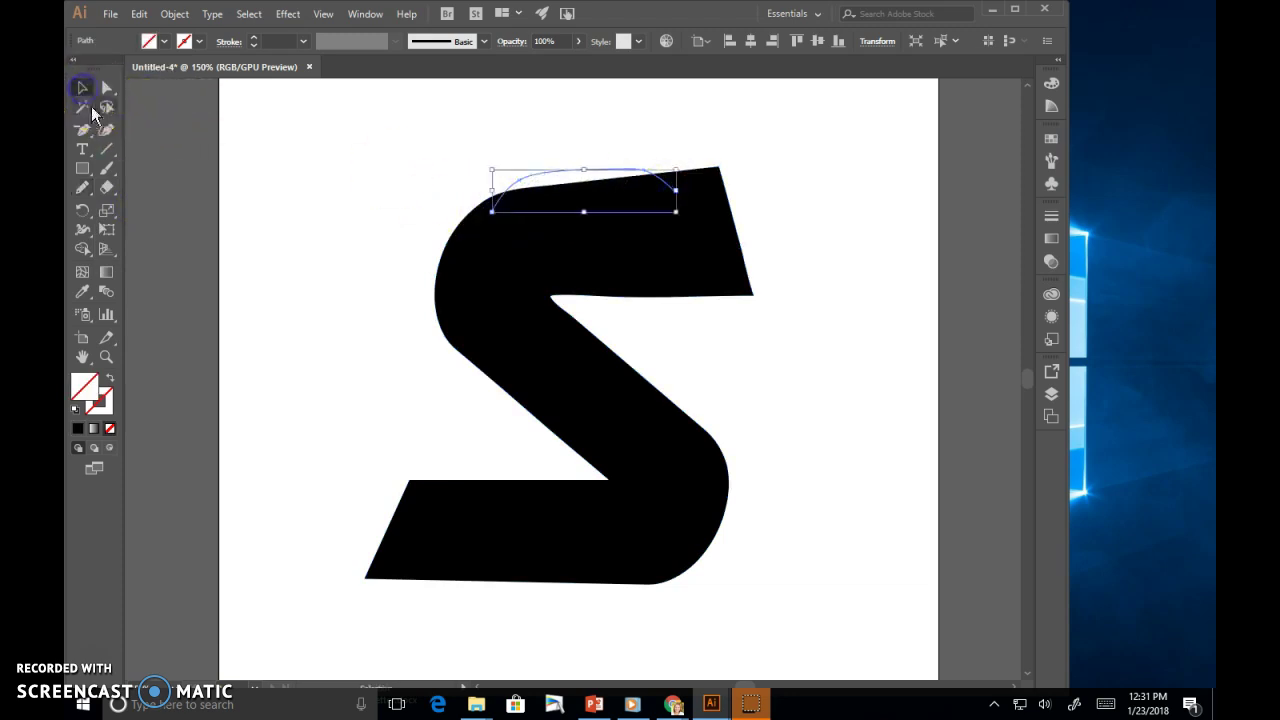
key(Delete)
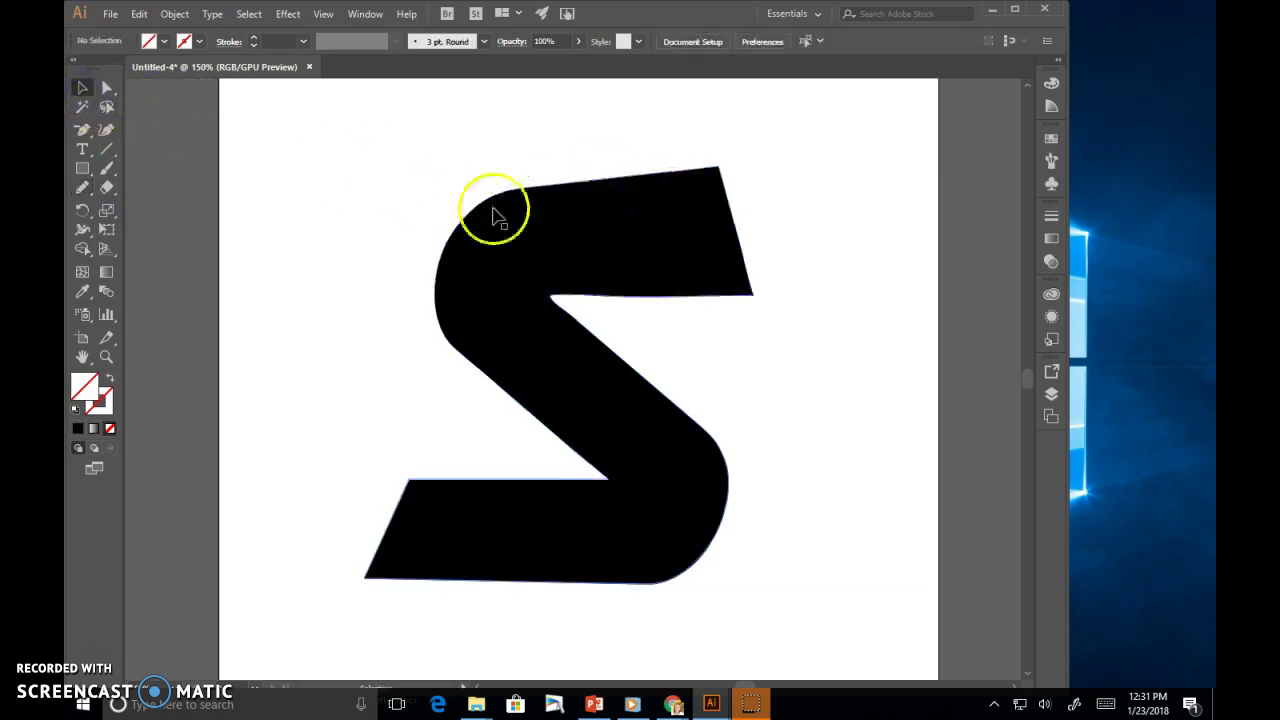
Move the outlined S slightly up and to the right on the artboard
click(557, 271)
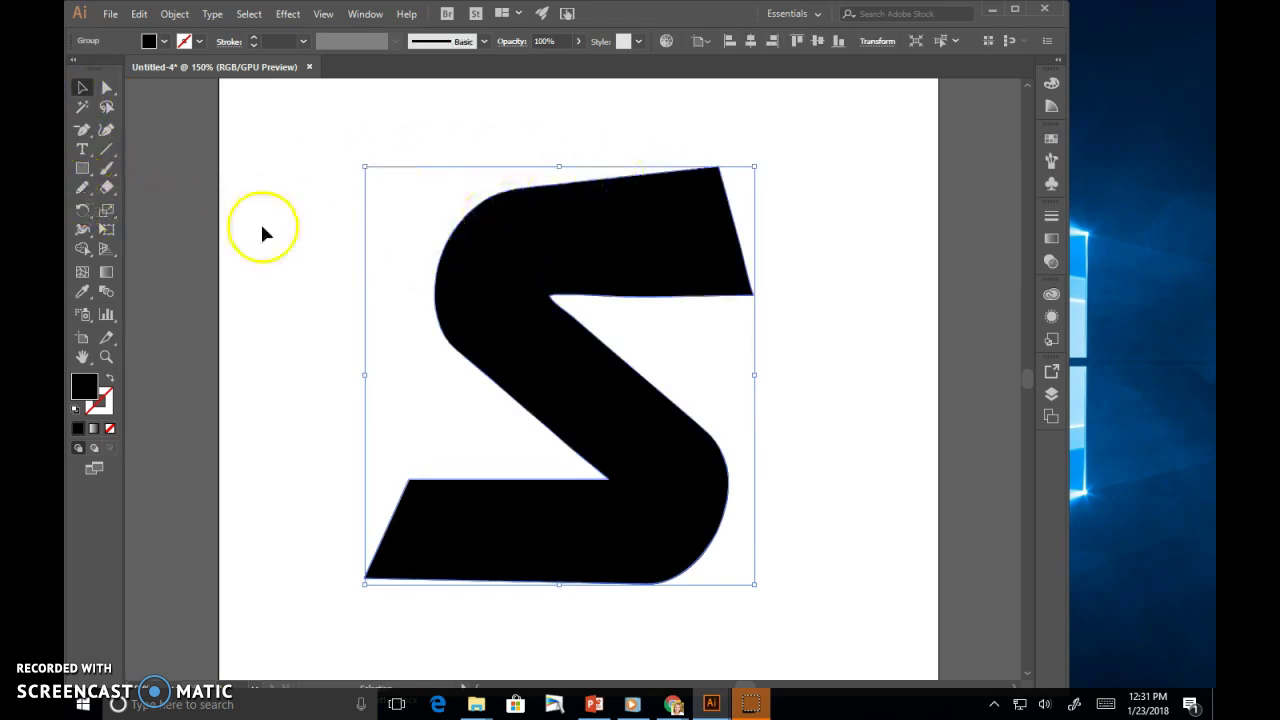
click(329, 143)
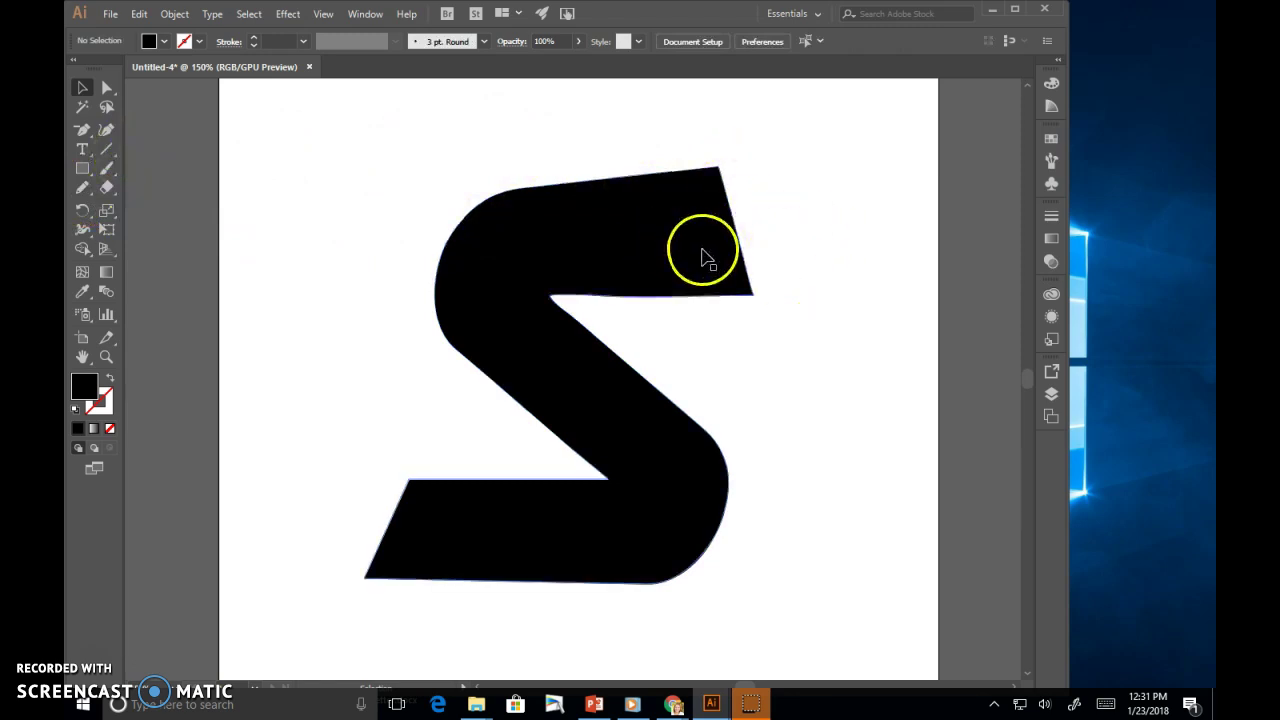
click(594, 272)
drag(594, 272, 614, 240)
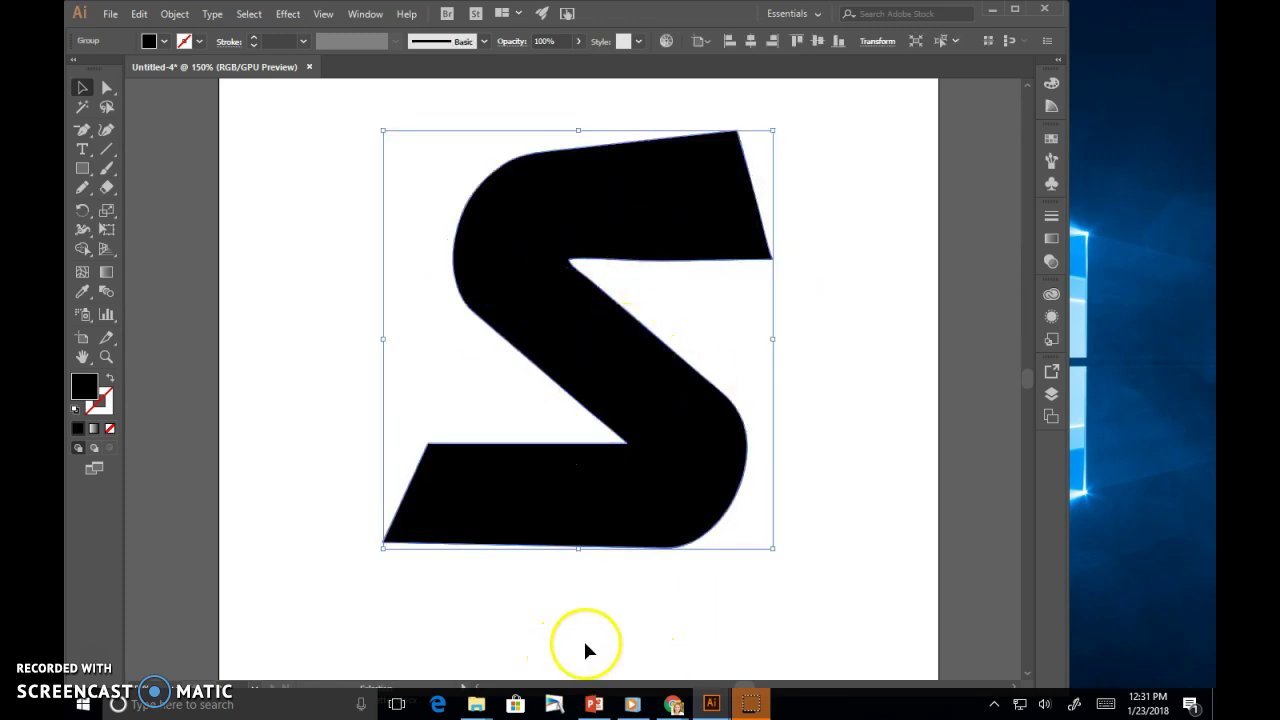
Switch to Chrome and copy the black computer mouse icon image from the superawesomevectors.com page
click(698, 704)
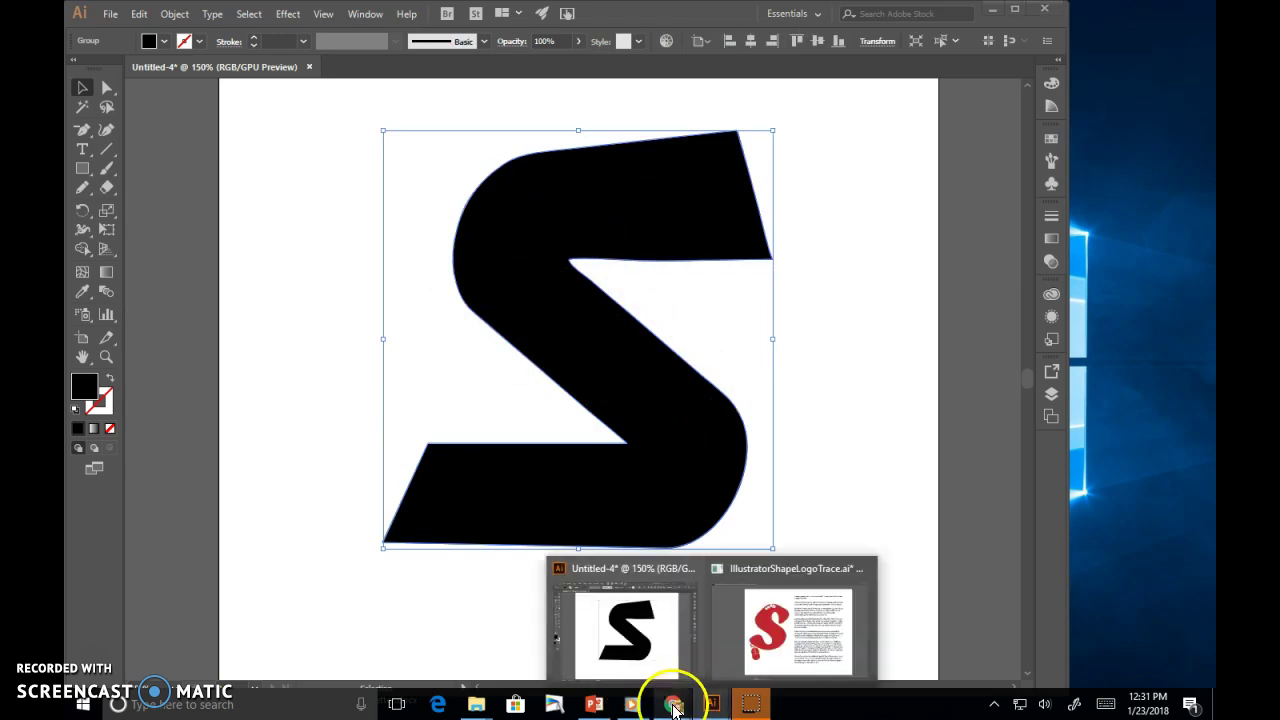
click(684, 704)
click(814, 644)
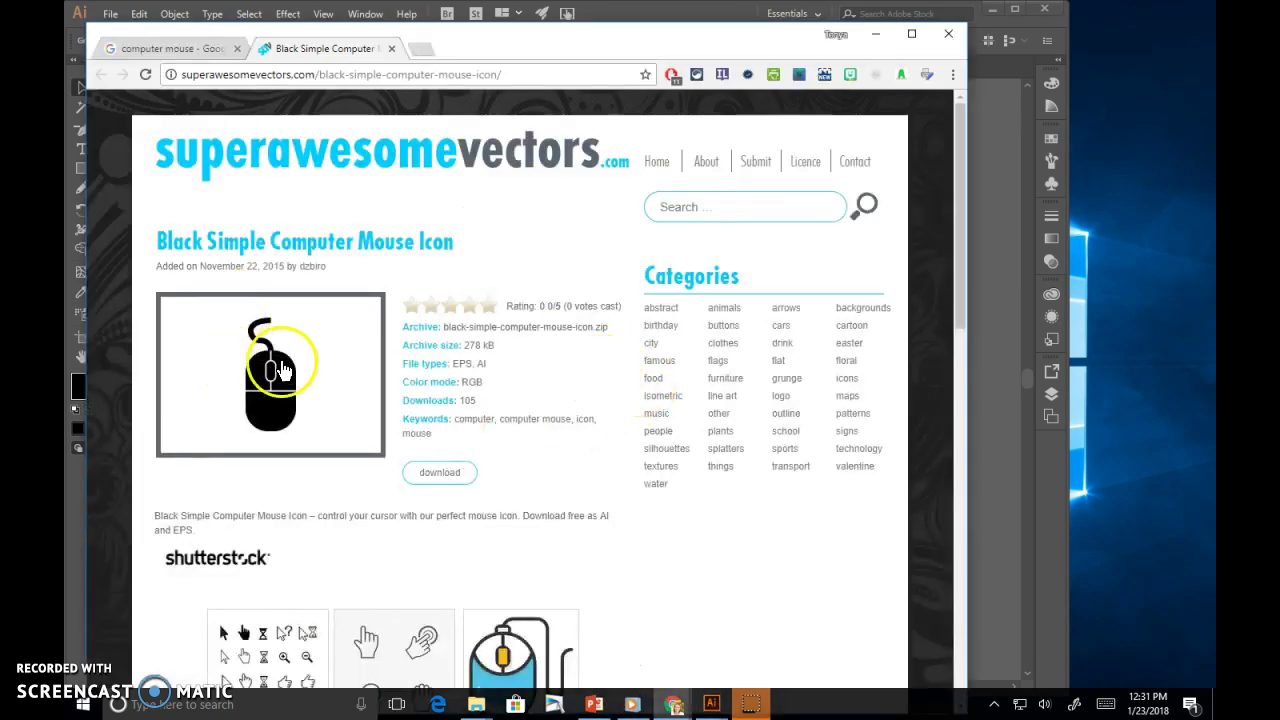
right_click(277, 371)
click(339, 529)
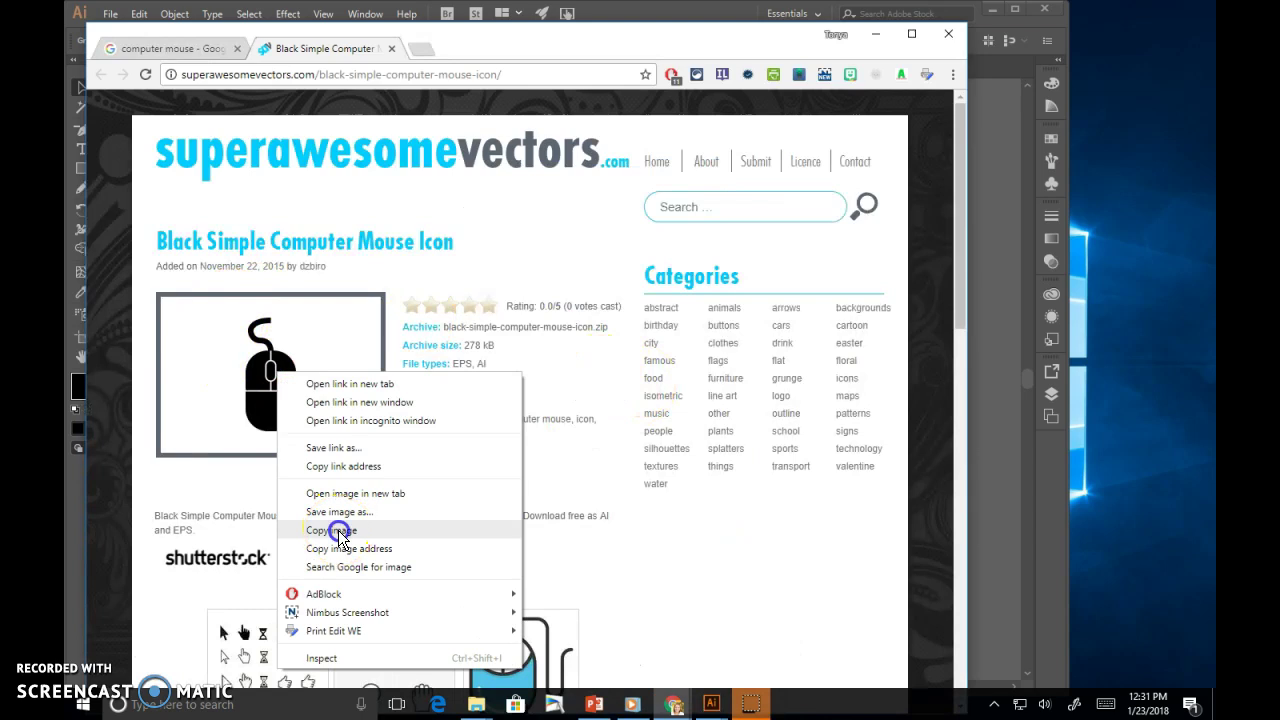
Switch back to the Untitled-4 document in Illustrator and paste the copied mouse image
click(711, 704)
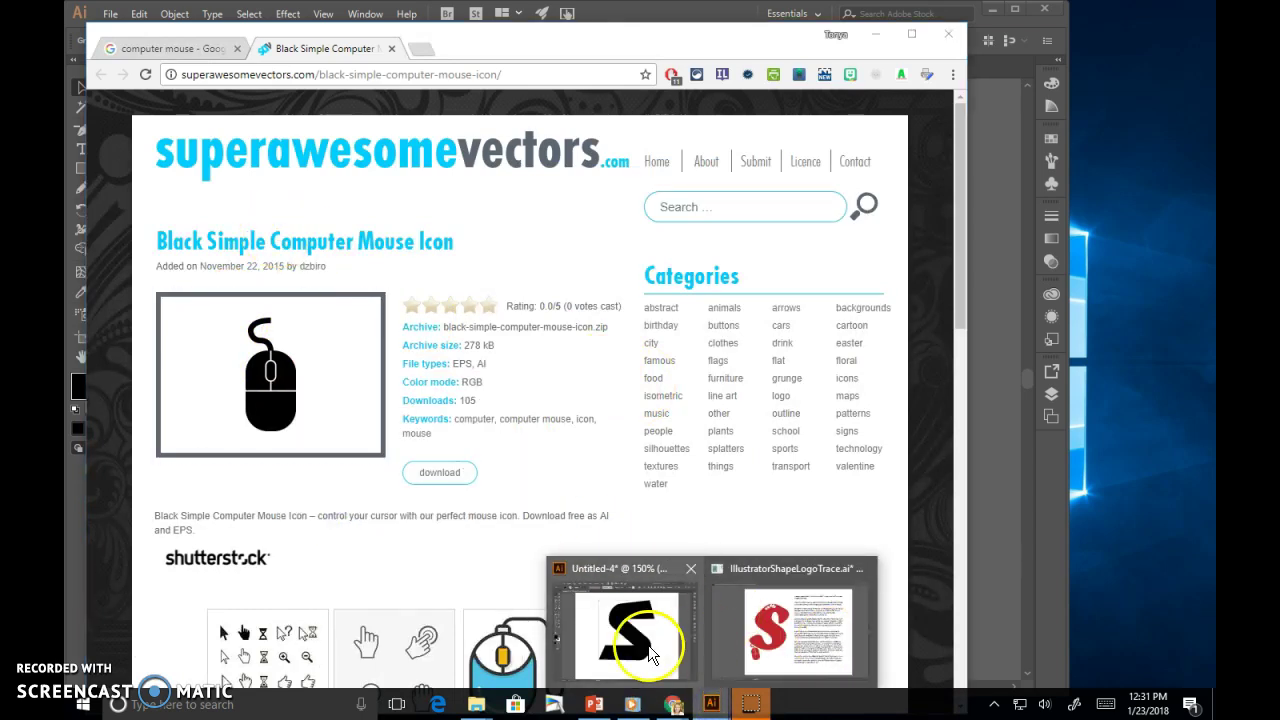
click(665, 652)
click(139, 13)
click(178, 110)
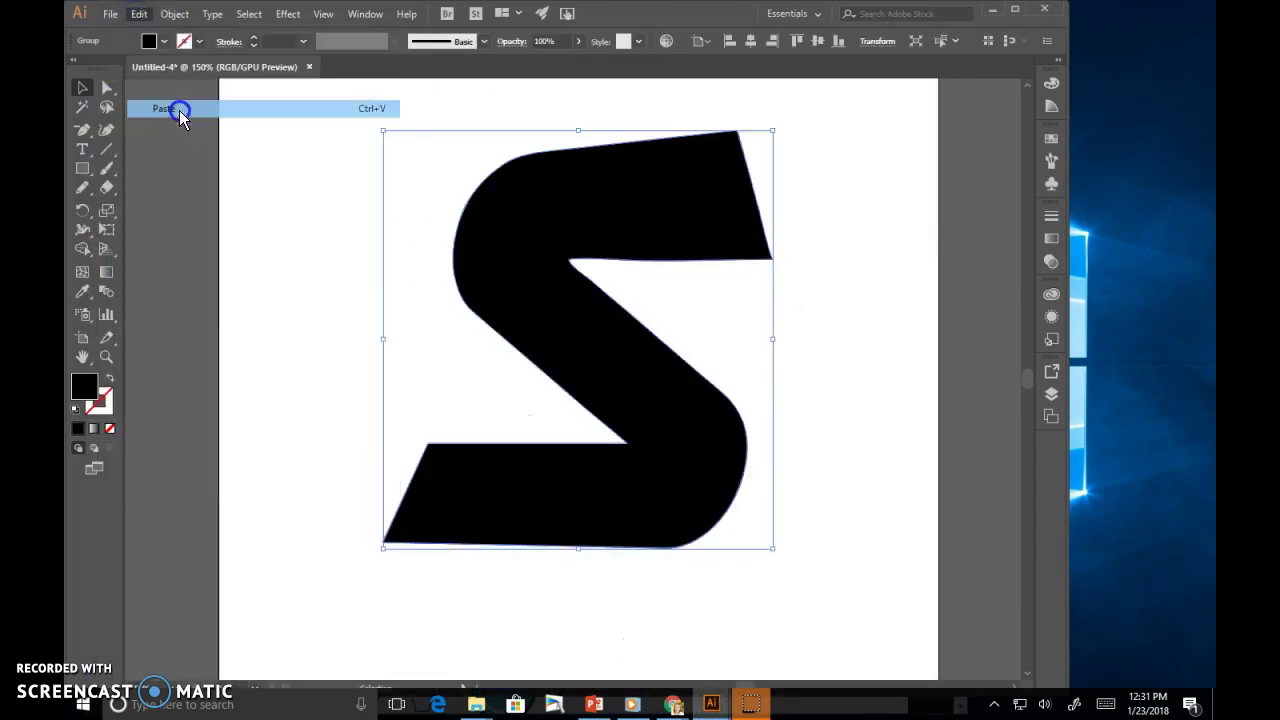
Enlarge the pasted mouse image proportionally and position it over the lower part of the S
drag(646, 371, 611, 293)
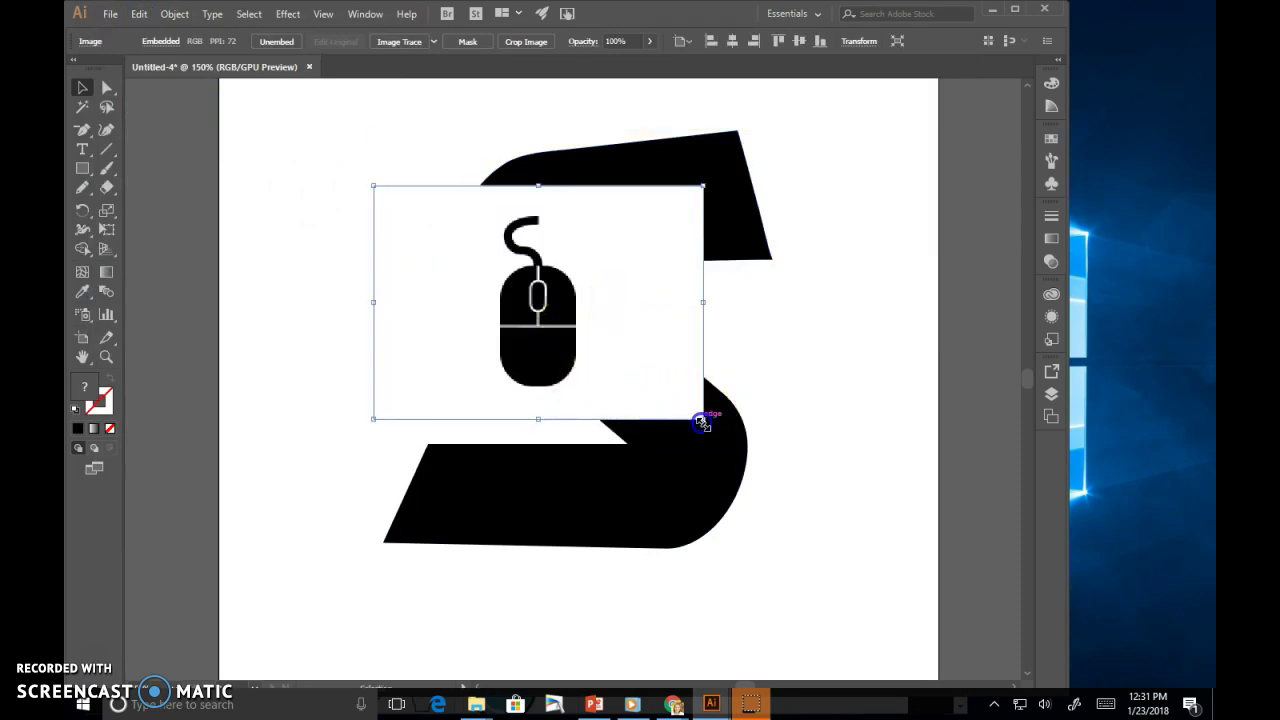
drag(703, 422, 858, 626)
drag(649, 394, 533, 471)
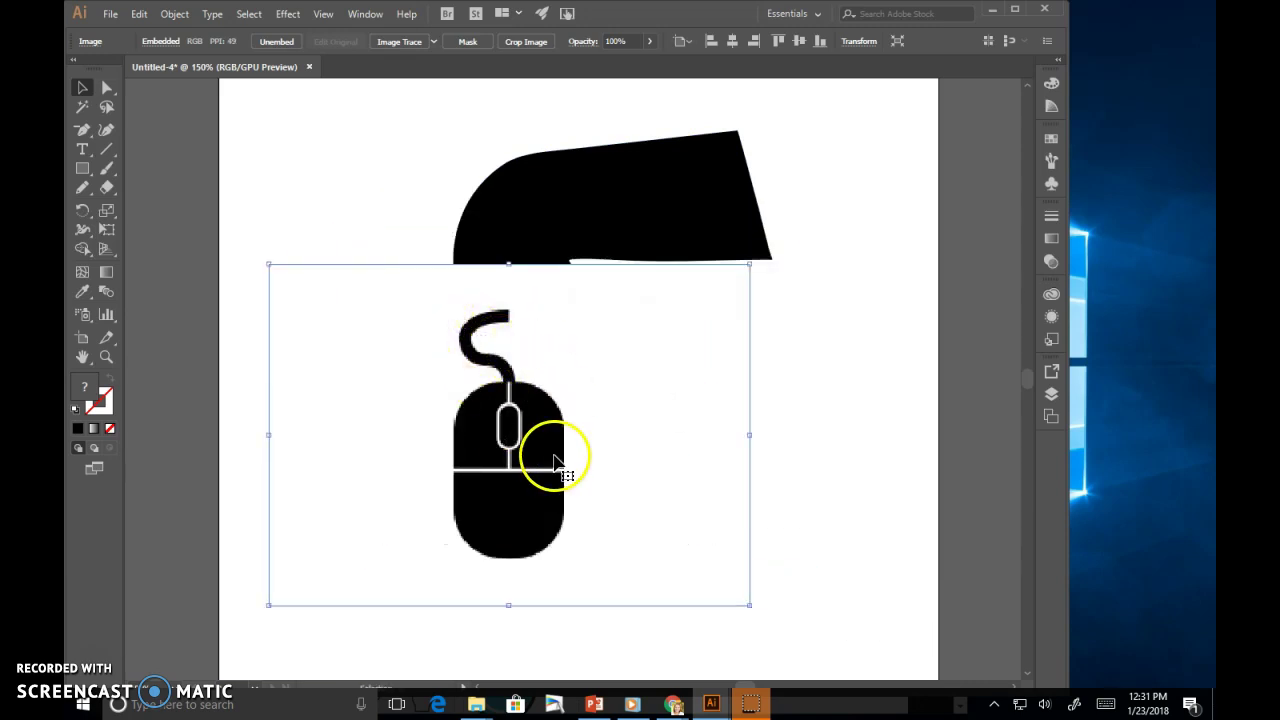
drag(546, 516, 561, 473)
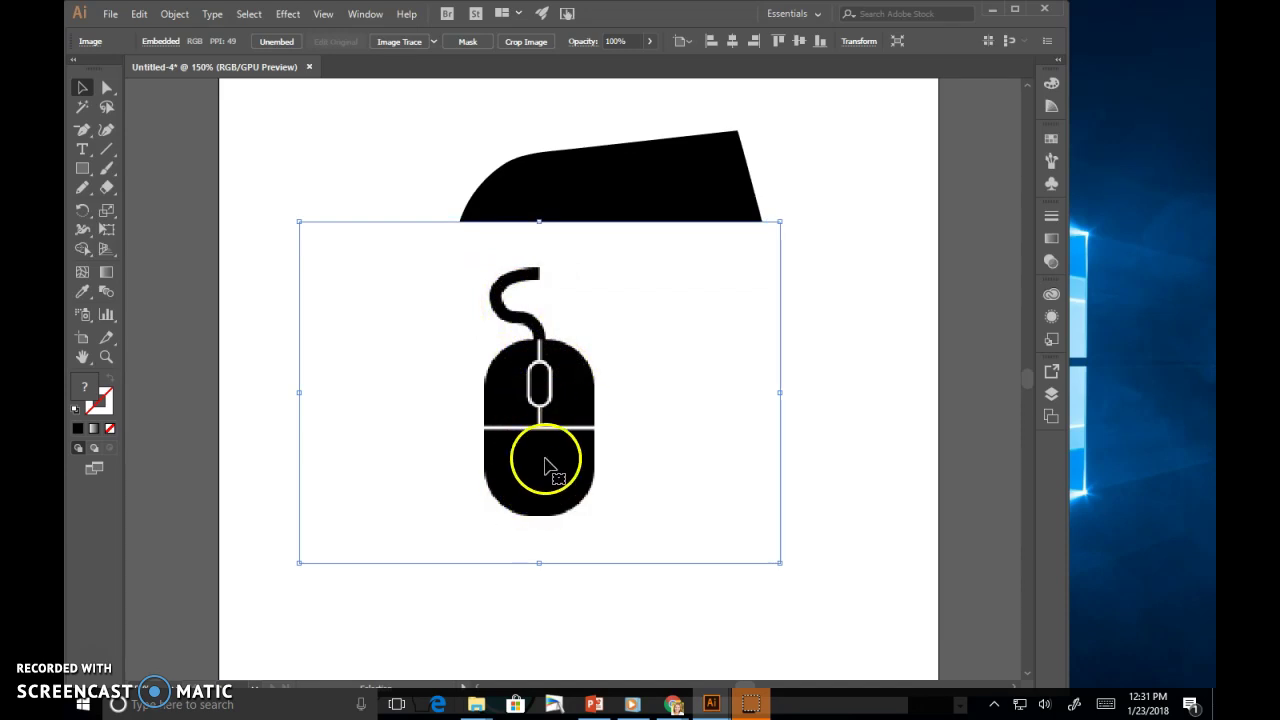
drag(540, 465, 540, 520)
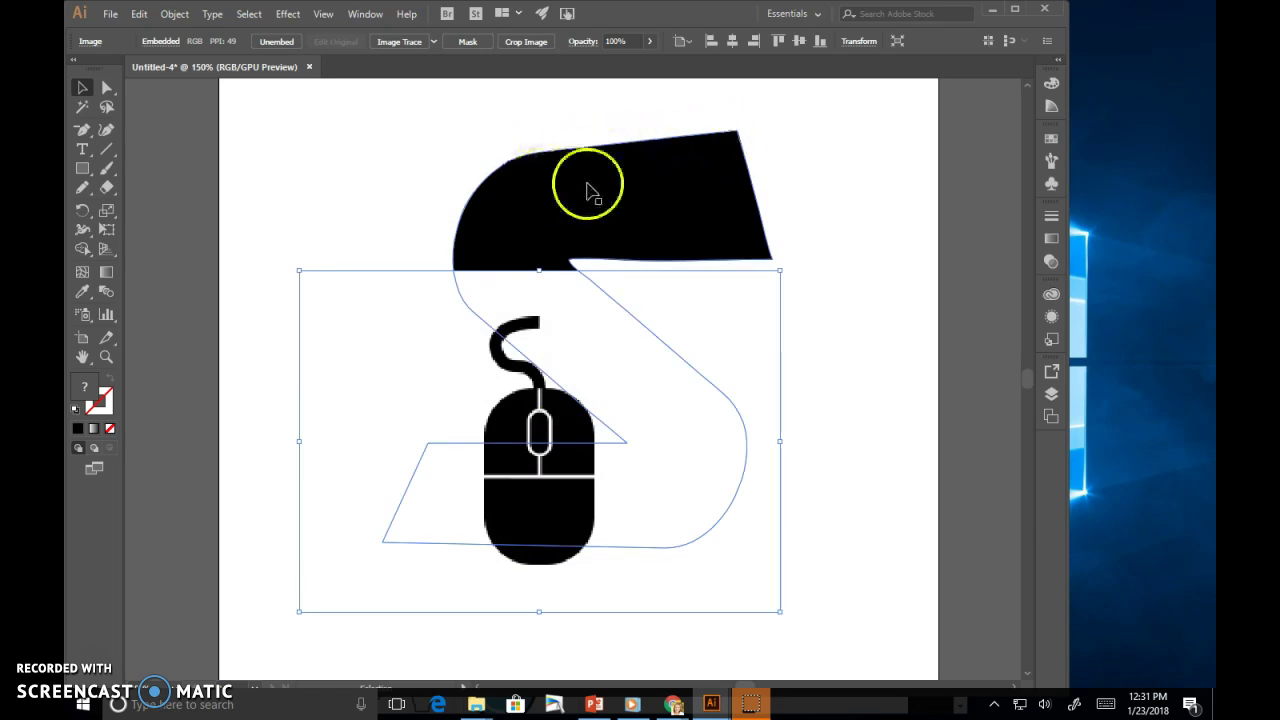
Separate the artwork by moving the mouse image to the artboard's lower left and the S to its upper right
drag(540, 527, 501, 549)
drag(543, 202, 690, 168)
drag(455, 470, 451, 505)
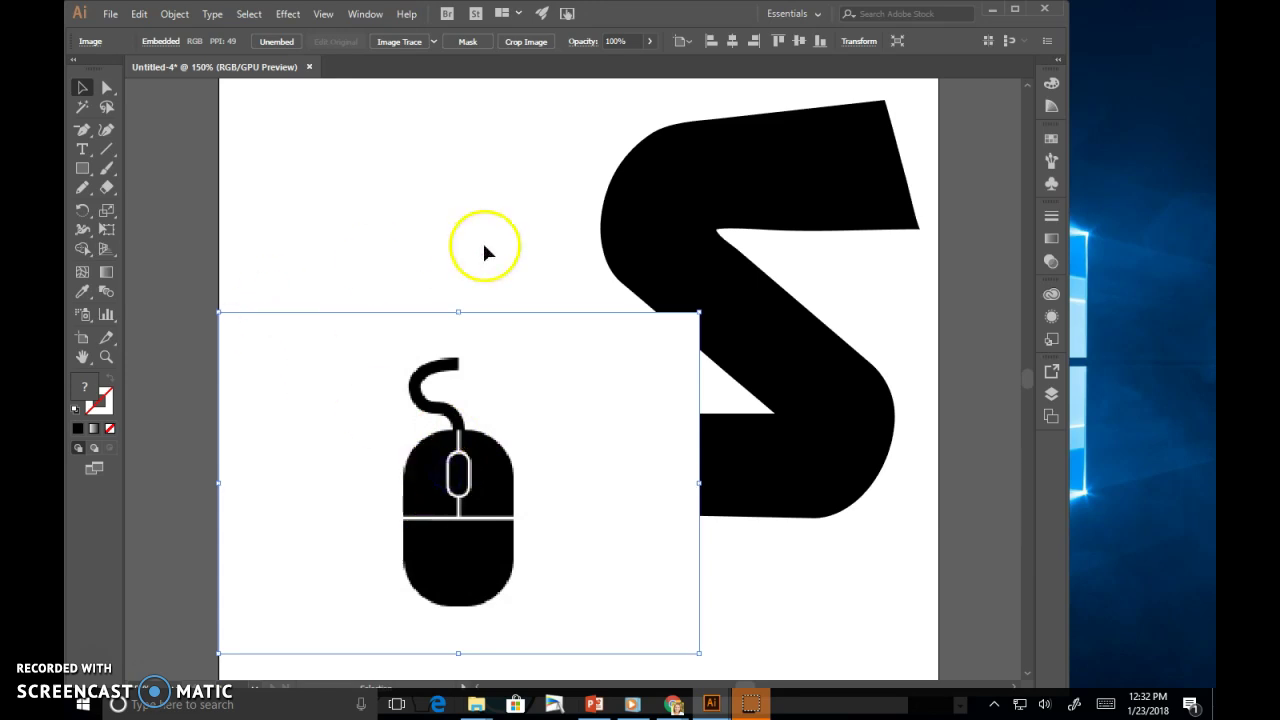
Image-trace the mouse picture with the Silhouettes preset, then switch the tracing to the Black and White Logo preset
click(434, 41)
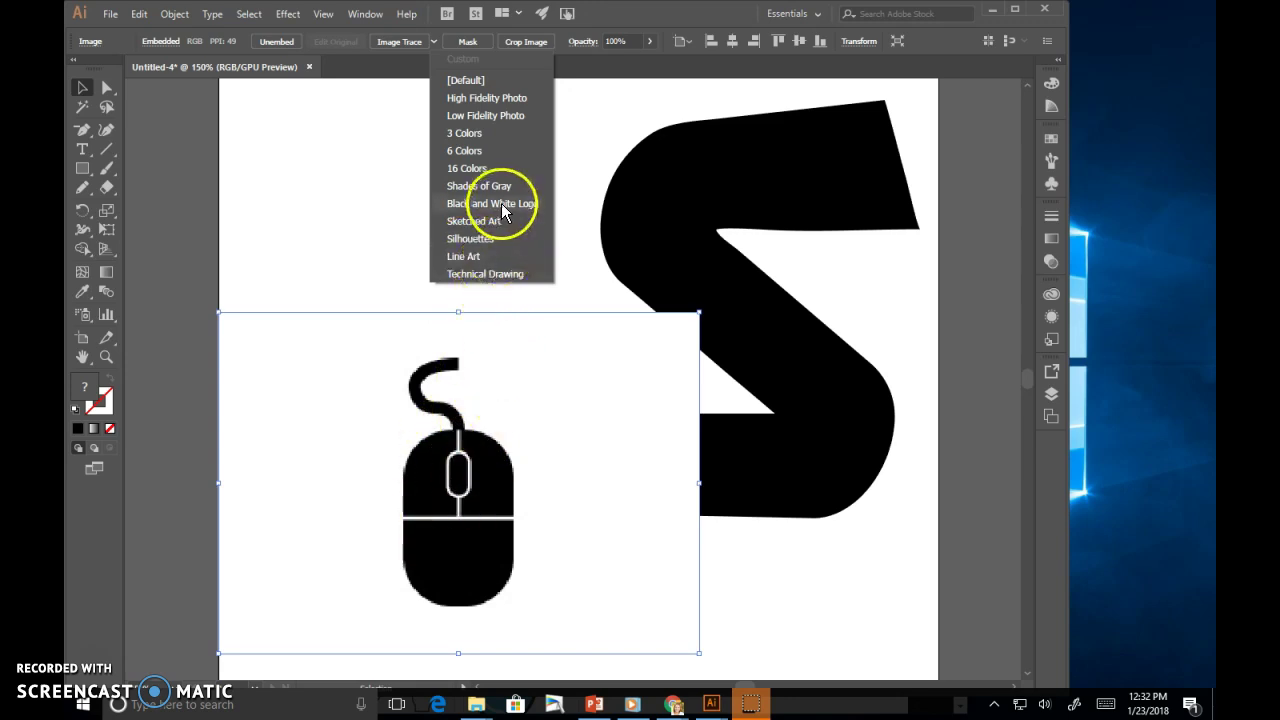
click(483, 239)
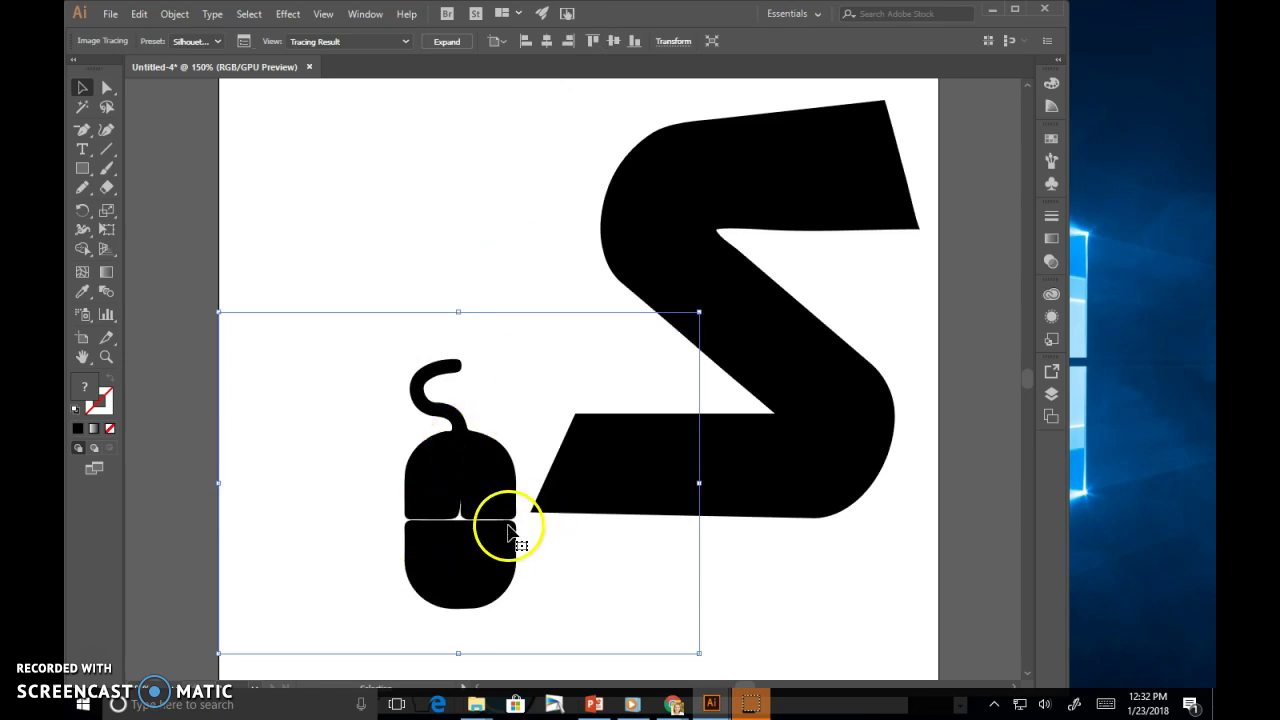
click(216, 42)
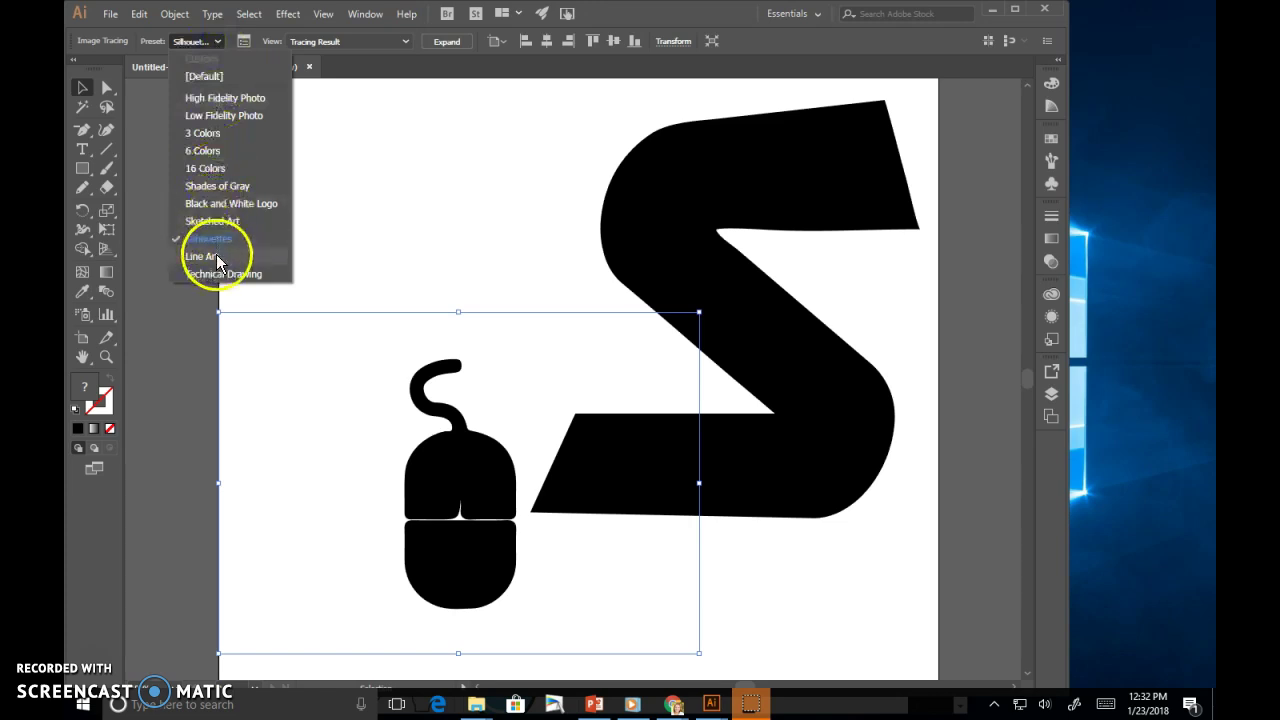
click(222, 203)
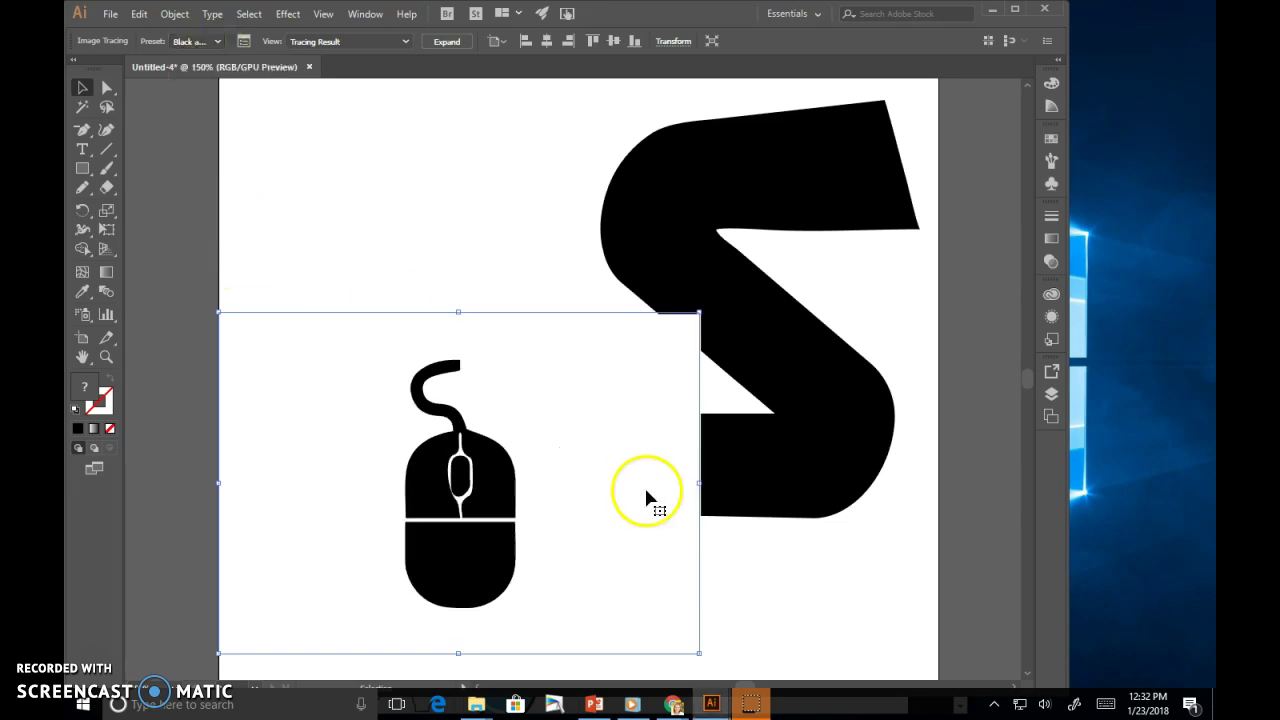
Refine the mouse tracing by setting Threshold to 125 and Corners to 95%
click(243, 44)
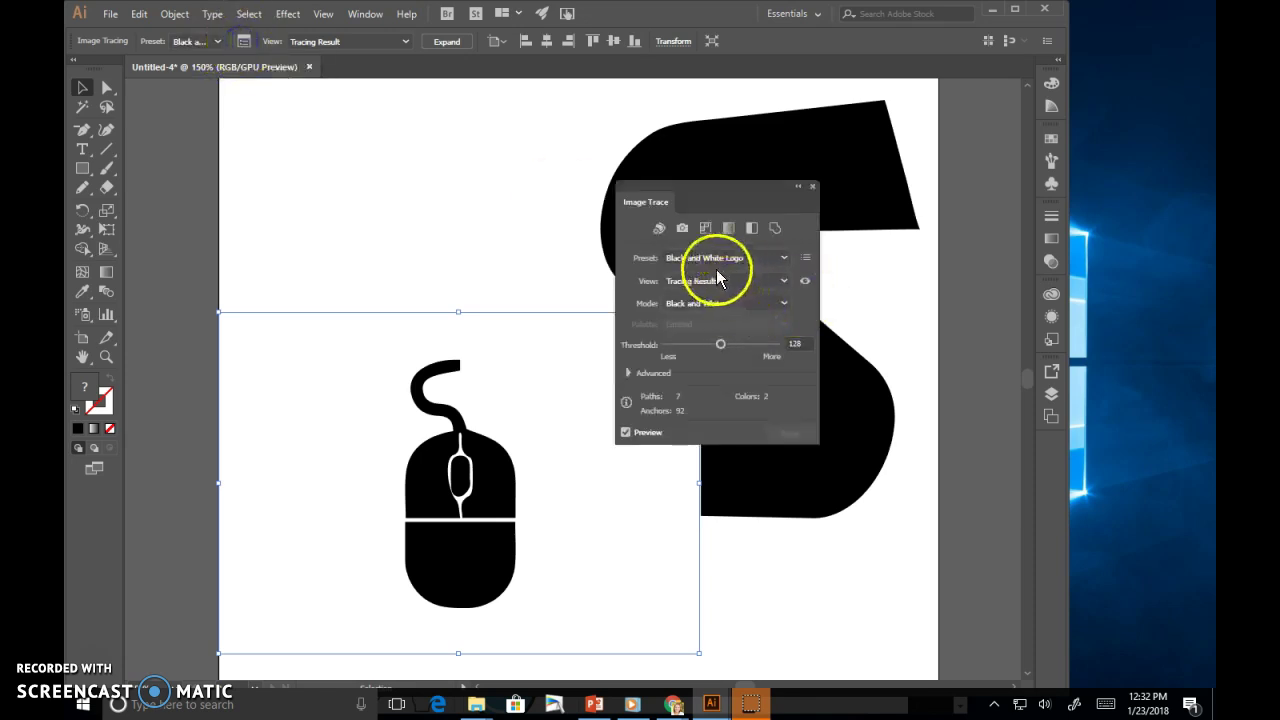
mouse_move(721, 344)
mouse_down()
mouse_move(701, 346)
mouse_move(718, 352)
mouse_up()
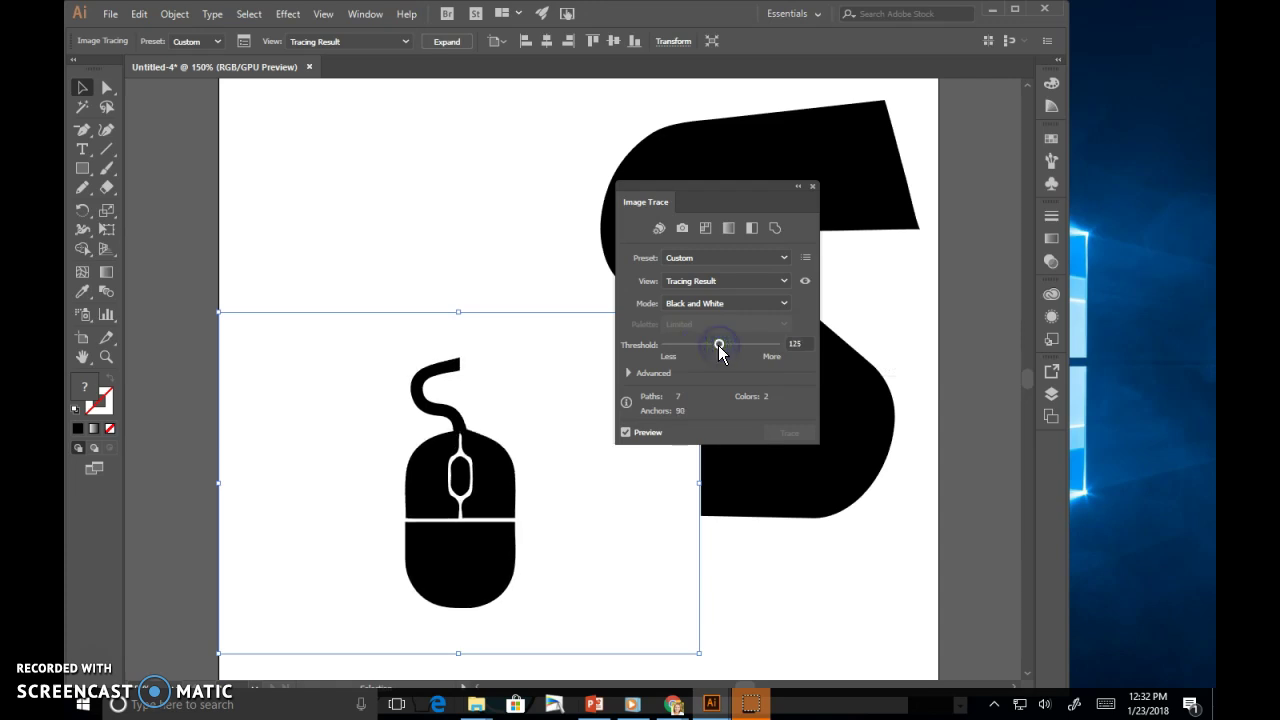
click(628, 372)
mouse_move(748, 421)
mouse_down()
mouse_move(734, 421)
mouse_move(752, 424)
mouse_up()
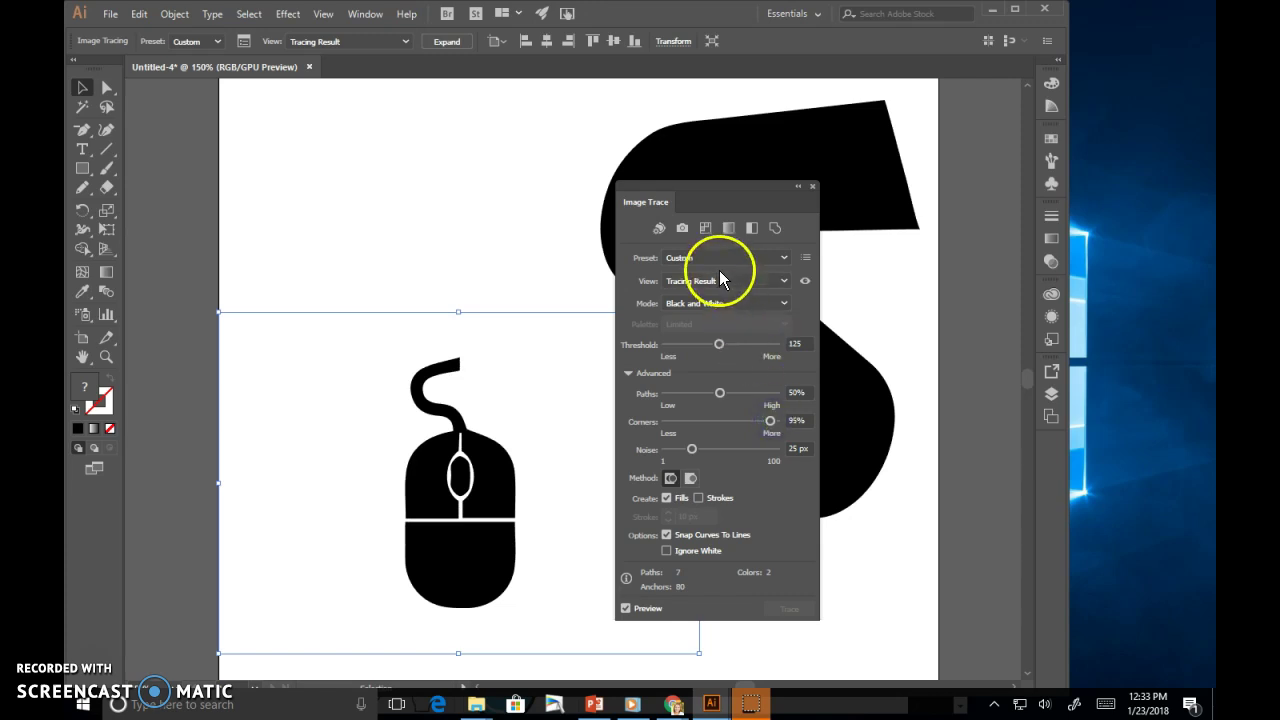
click(813, 187)
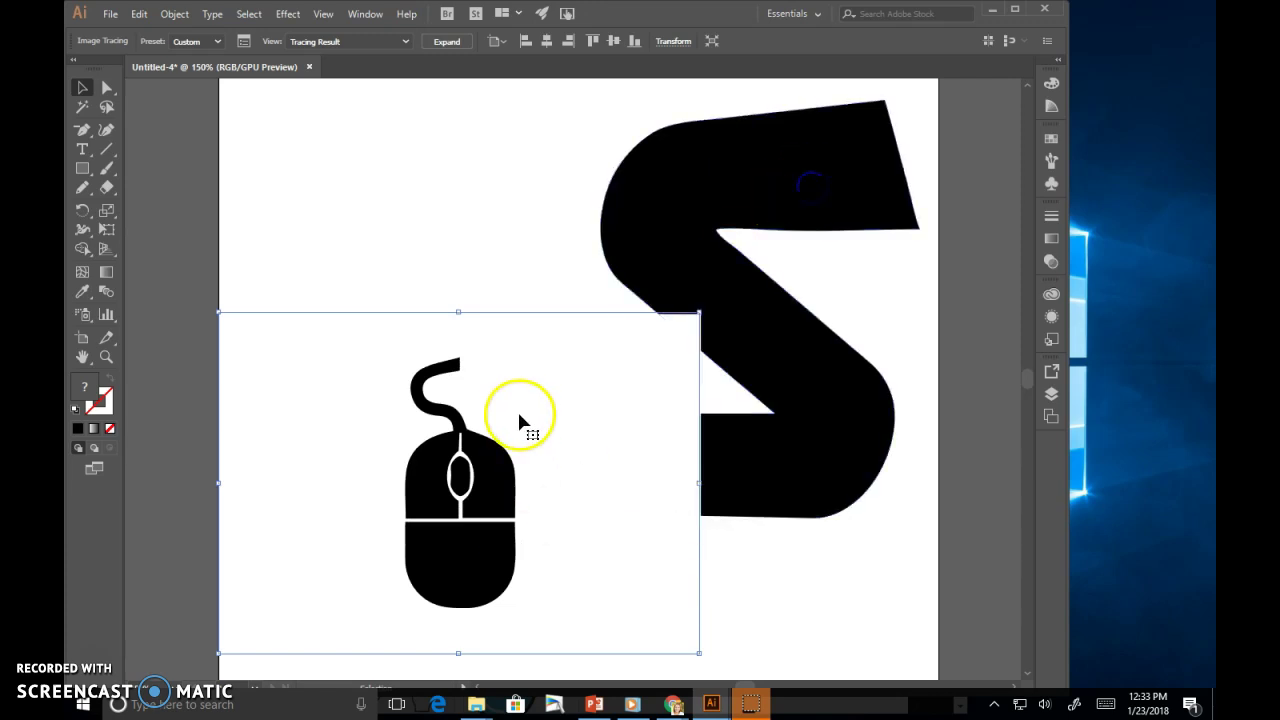
Expand the mouse tracing into paths, shift it slightly and ungroup it
click(451, 43)
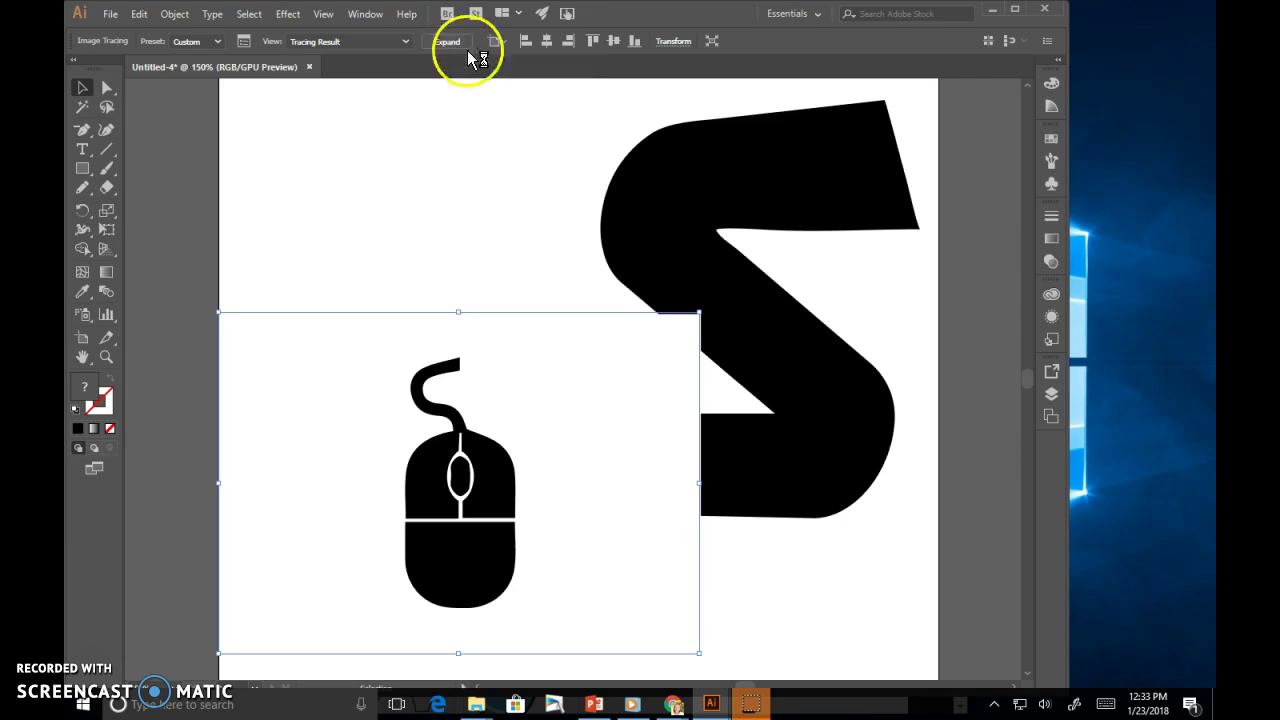
drag(570, 481, 609, 471)
click(548, 437)
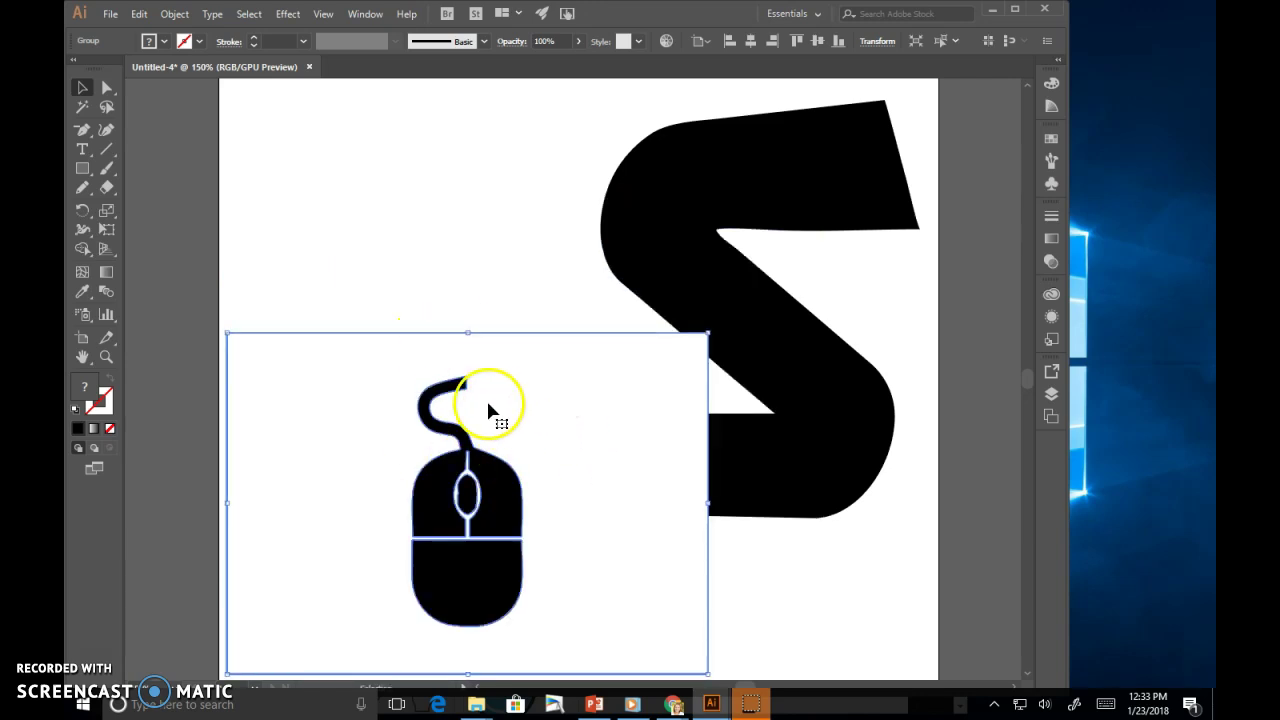
right_click(507, 420)
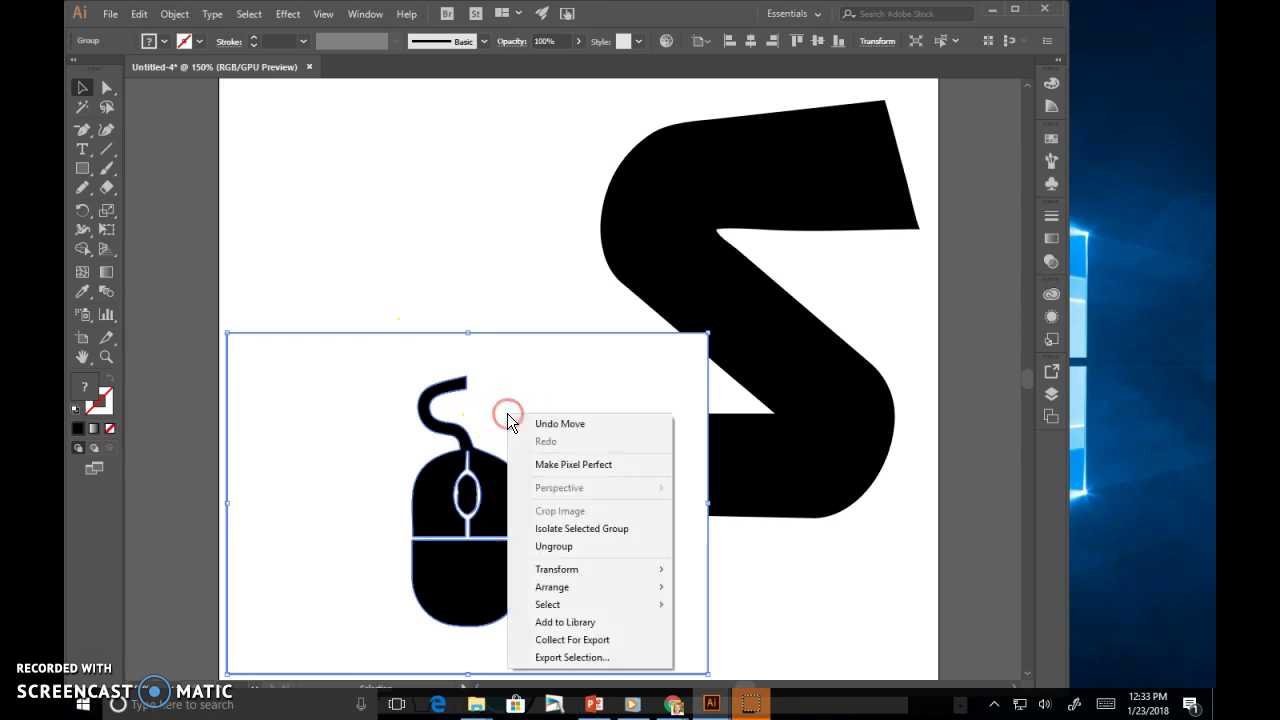
click(563, 549)
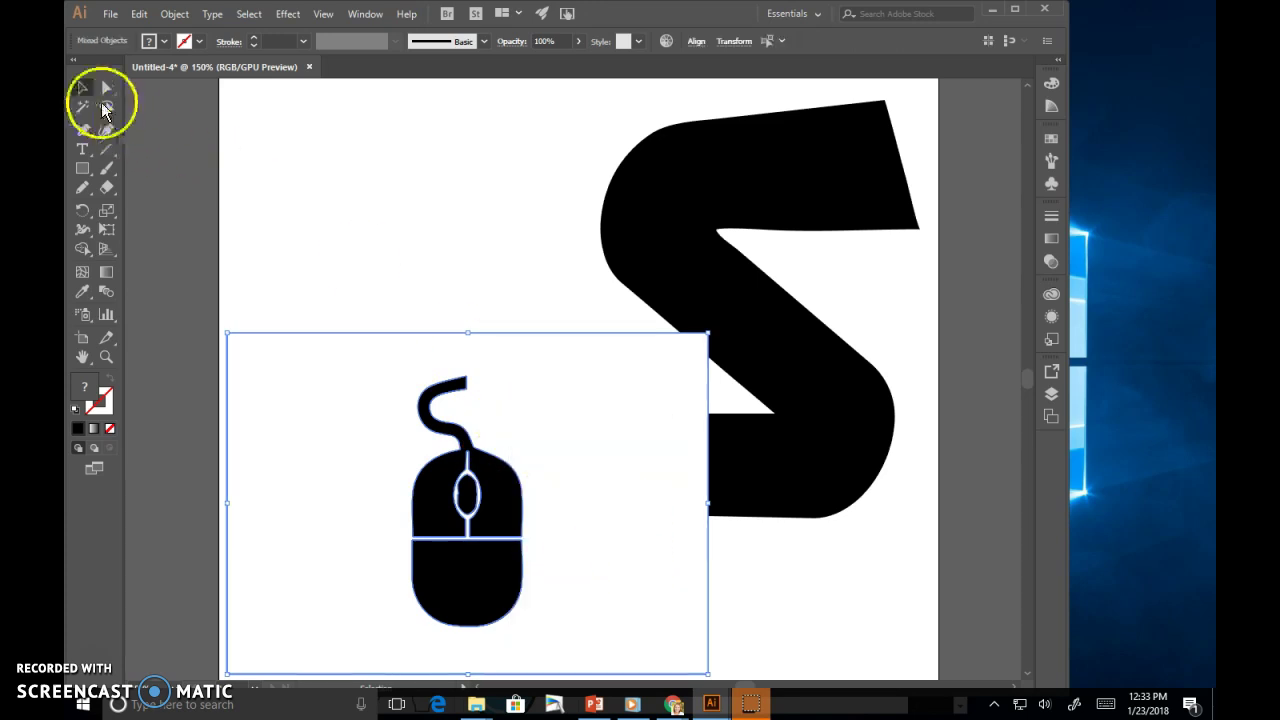
Delete the white background shape around the mouse and check that its upper part selects separately
click(415, 228)
click(385, 531)
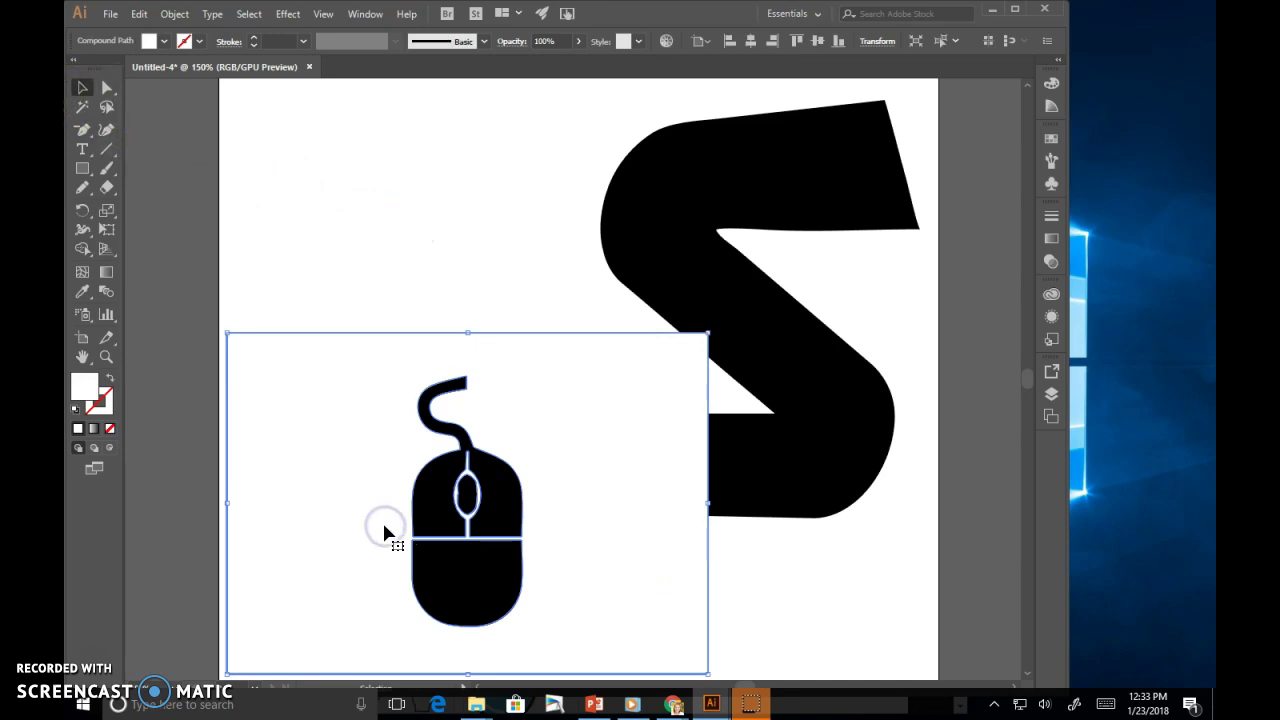
key(Delete)
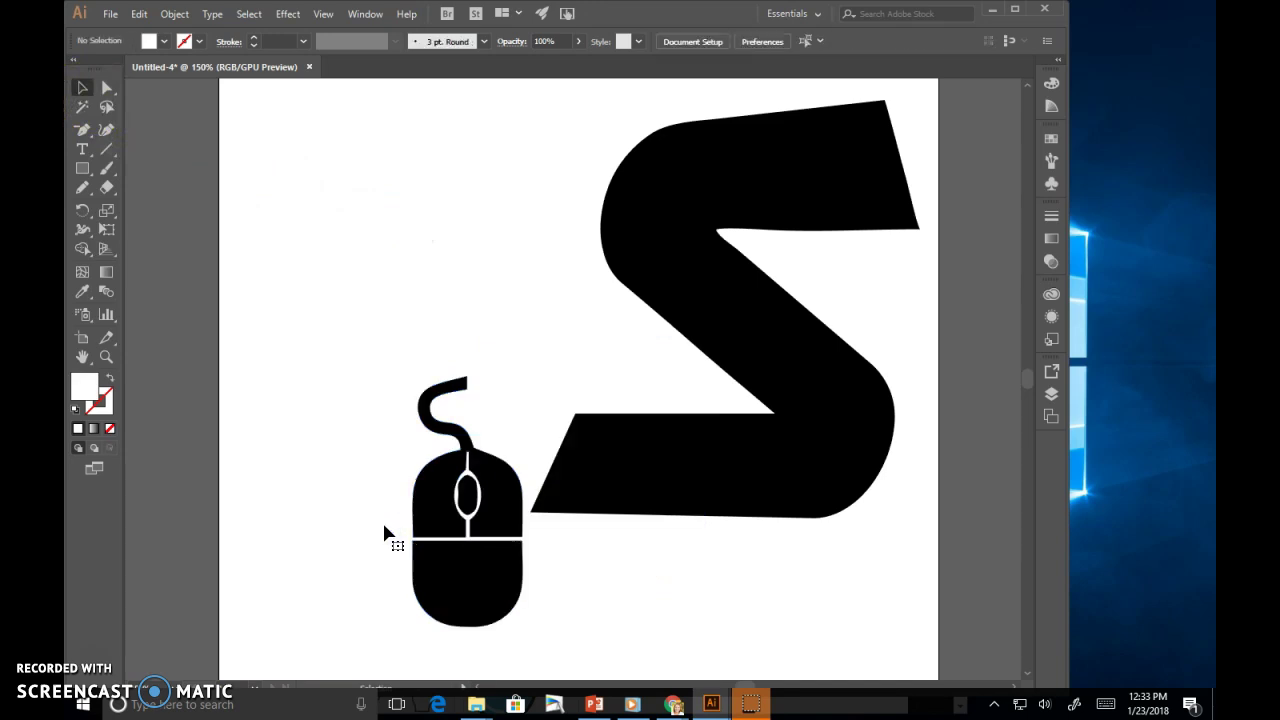
click(447, 507)
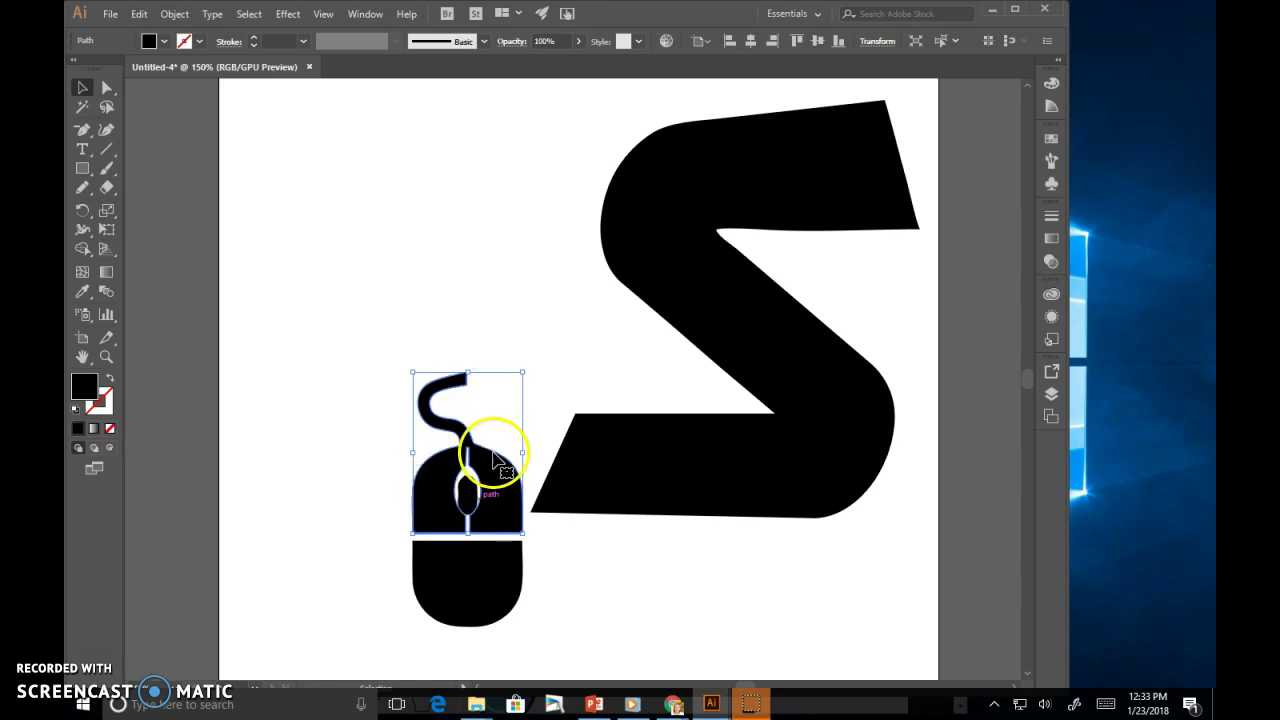
click(357, 524)
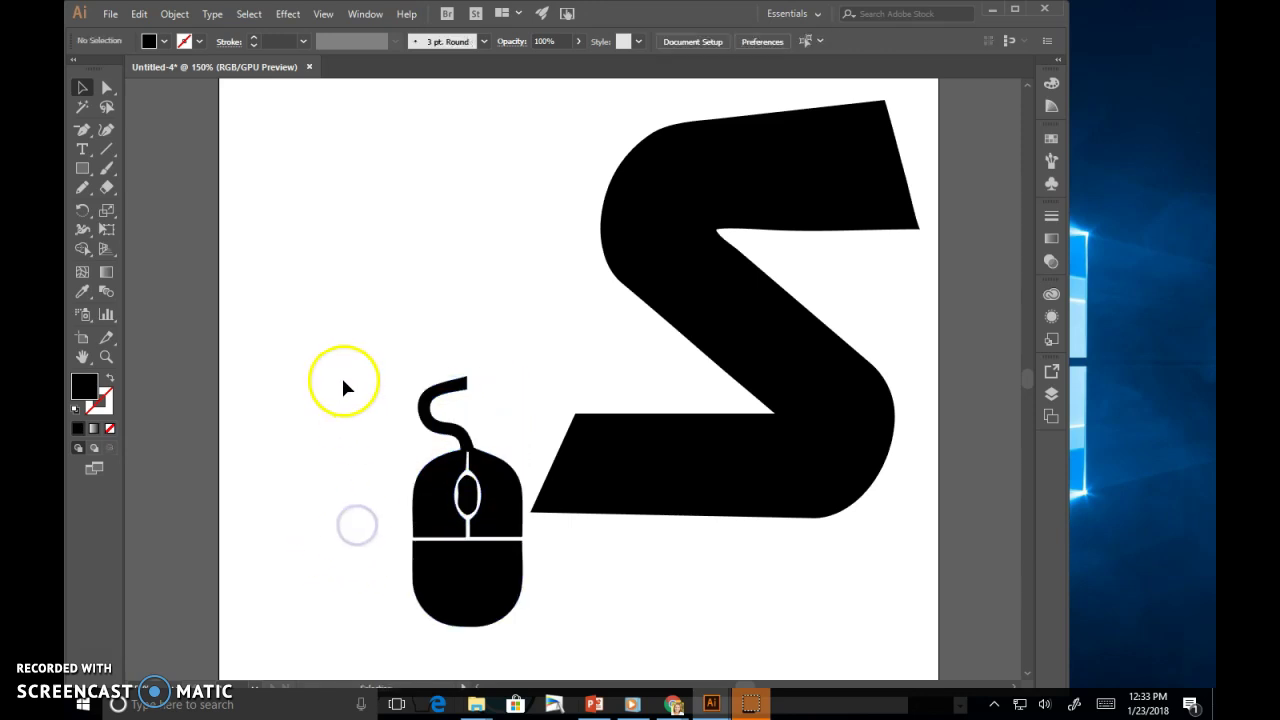
Move the S farther right, clear of the mouse, and combine all the mouse pieces into a compound path
click(670, 491)
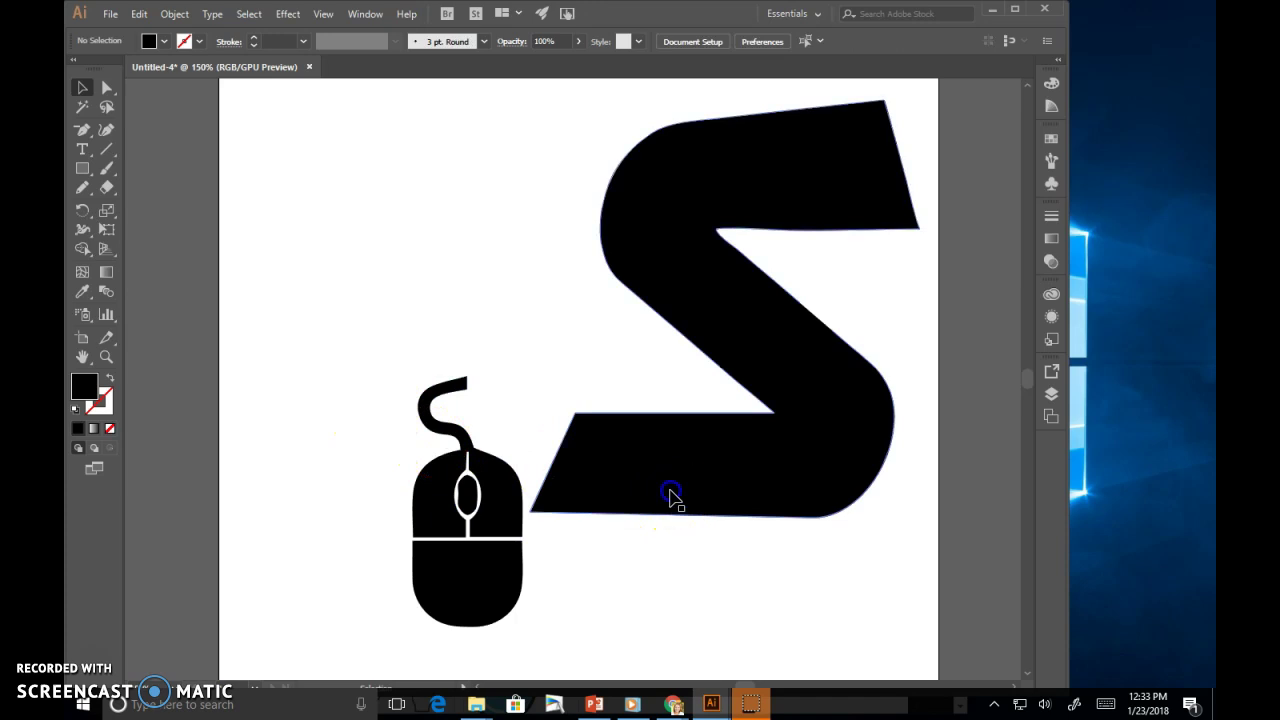
drag(670, 491, 790, 494)
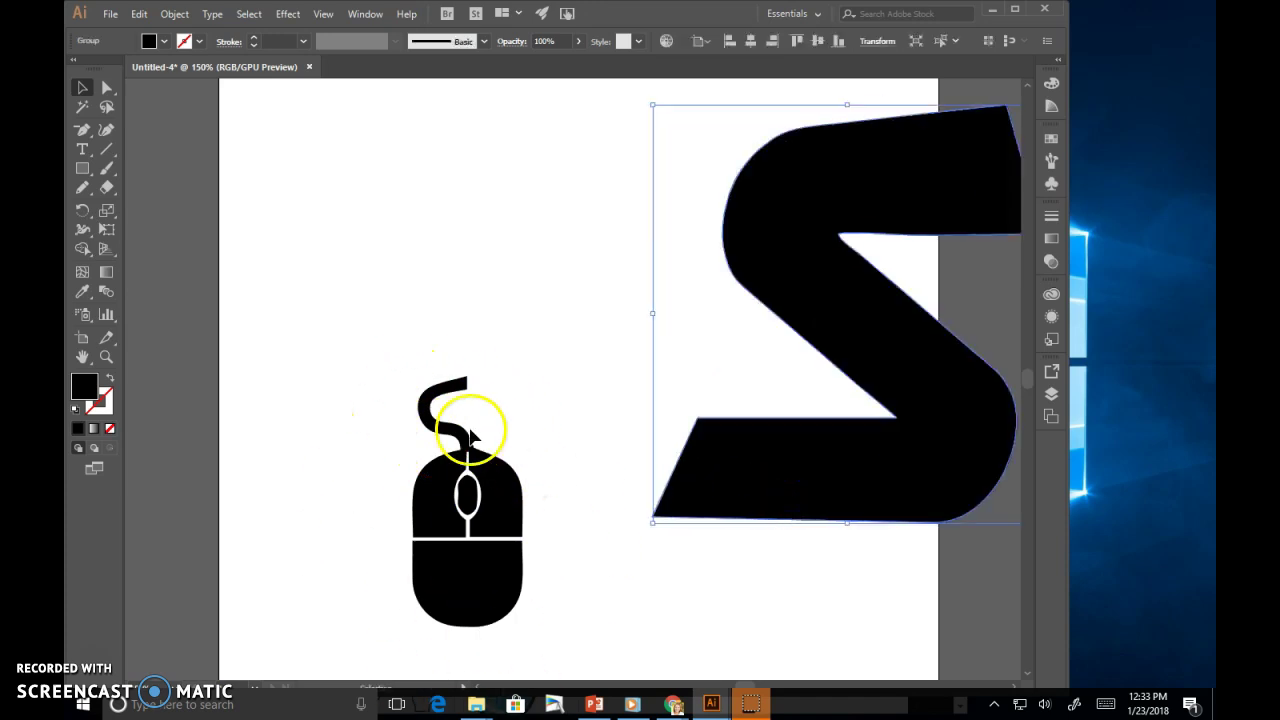
drag(348, 366, 520, 595)
drag(559, 650, 559, 650)
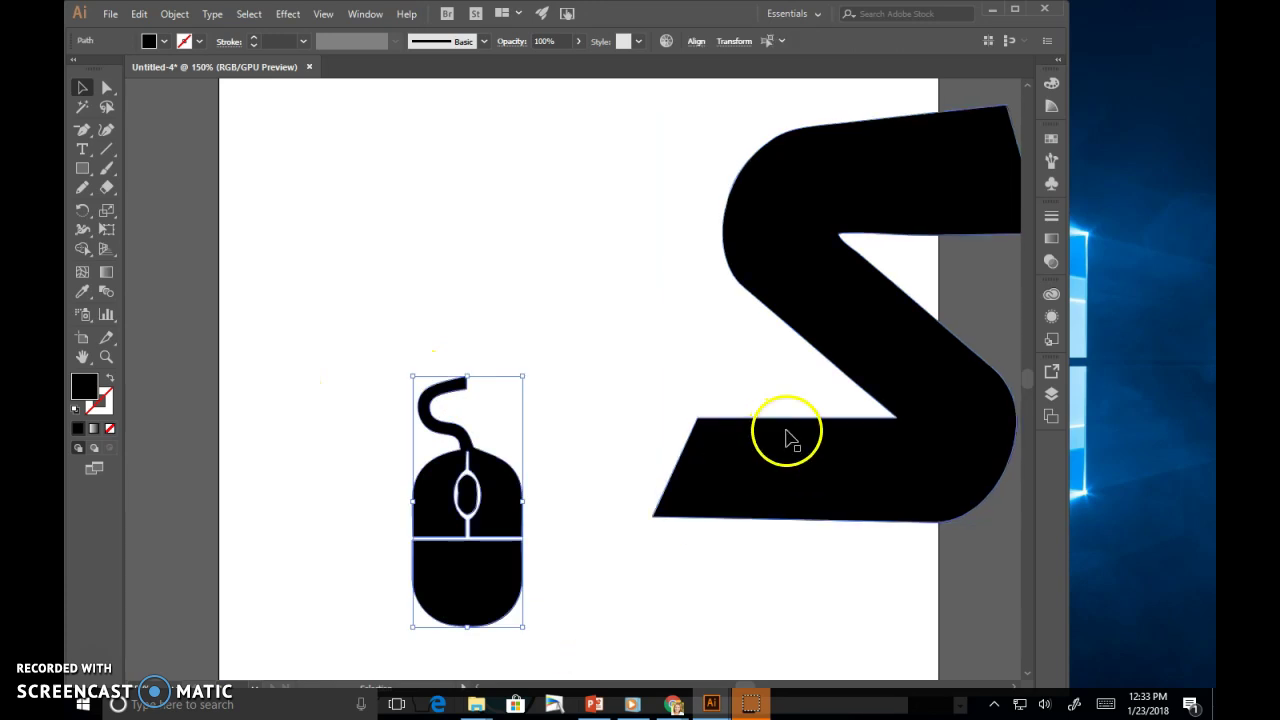
click(174, 14)
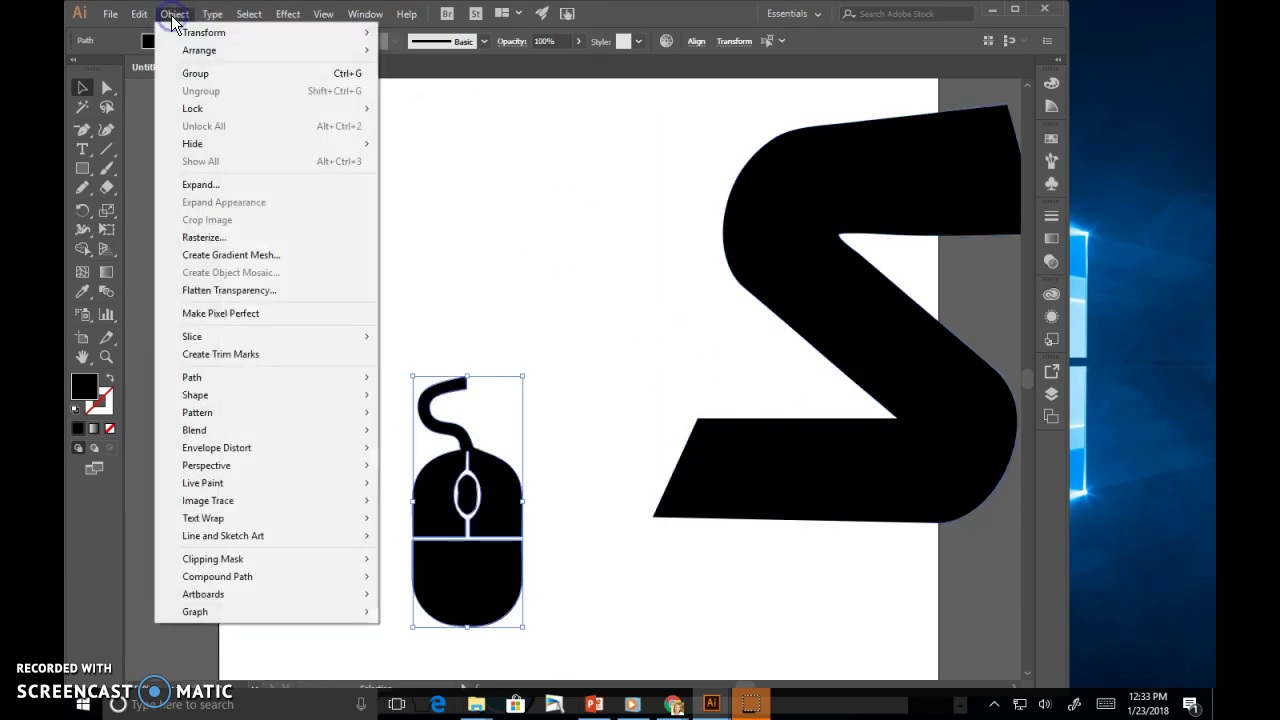
mouse_move(234, 577)
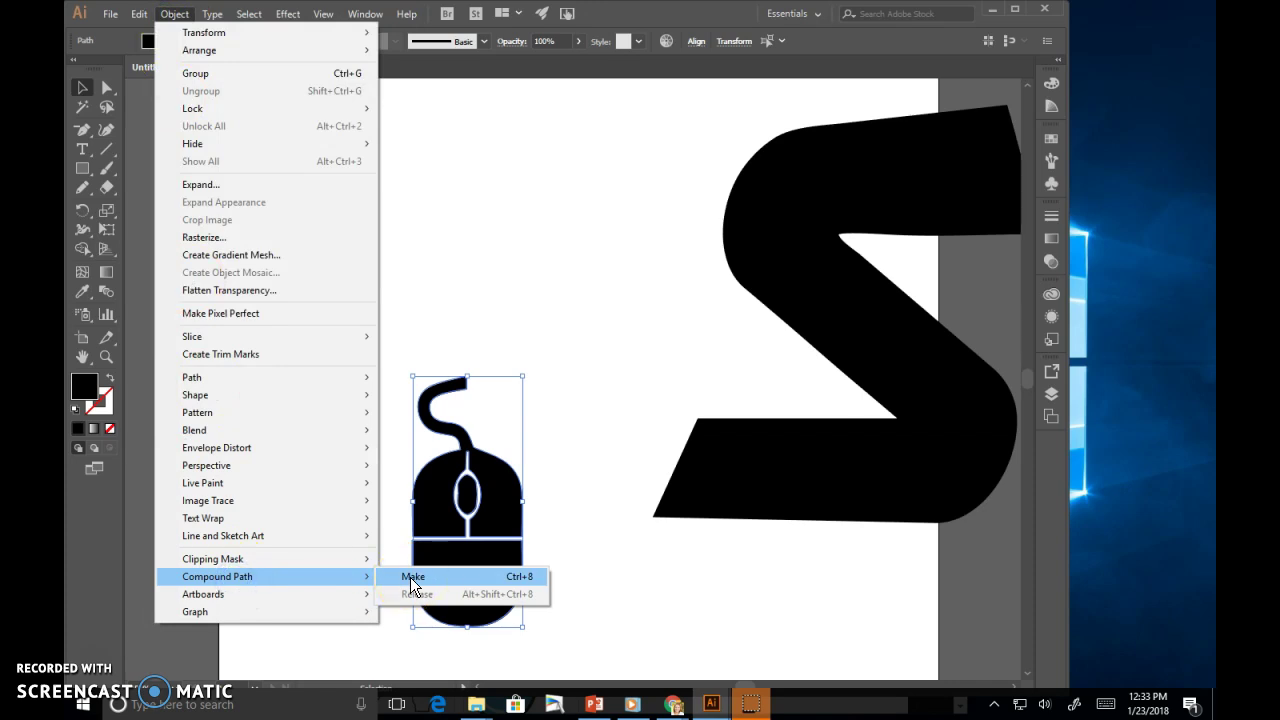
click(410, 577)
Move the S back toward the artboard's centre, and shrink and tilt the mouse so its cord sits near the S's lower-left end
drag(869, 500, 757, 477)
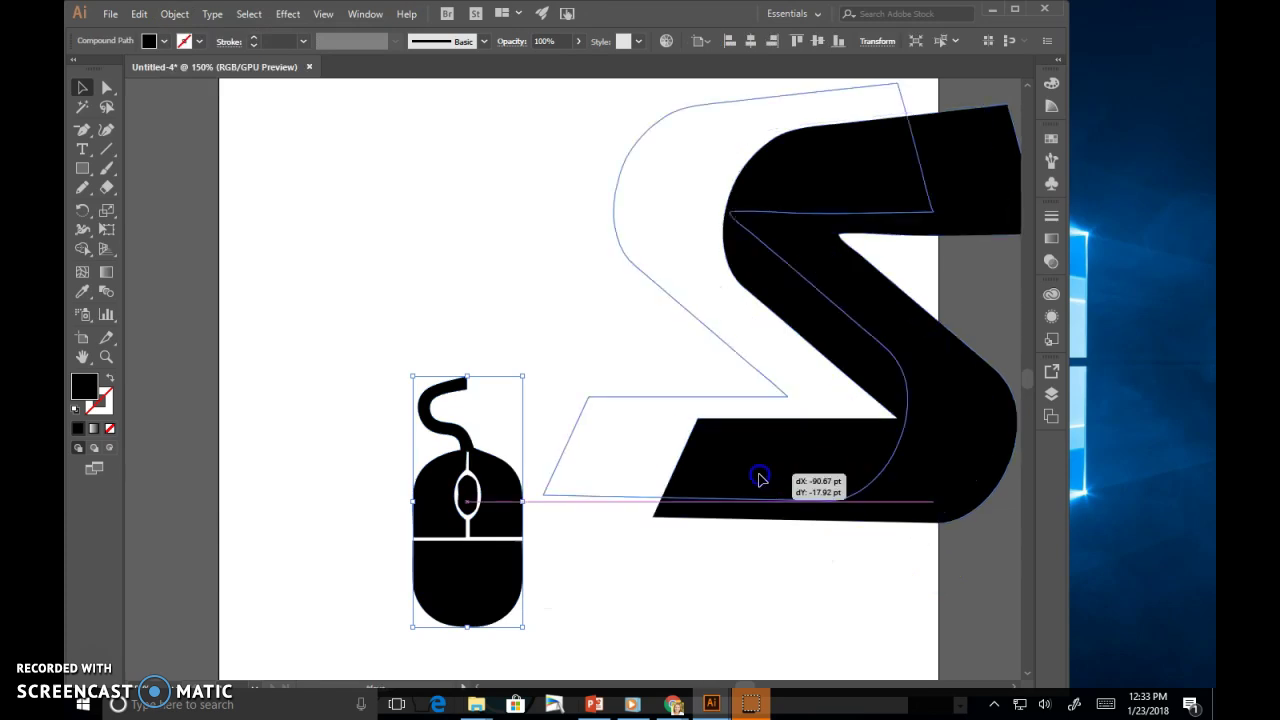
drag(462, 527, 437, 548)
drag(480, 391, 460, 489)
drag(673, 427, 600, 490)
drag(418, 474, 443, 480)
drag(415, 574, 397, 560)
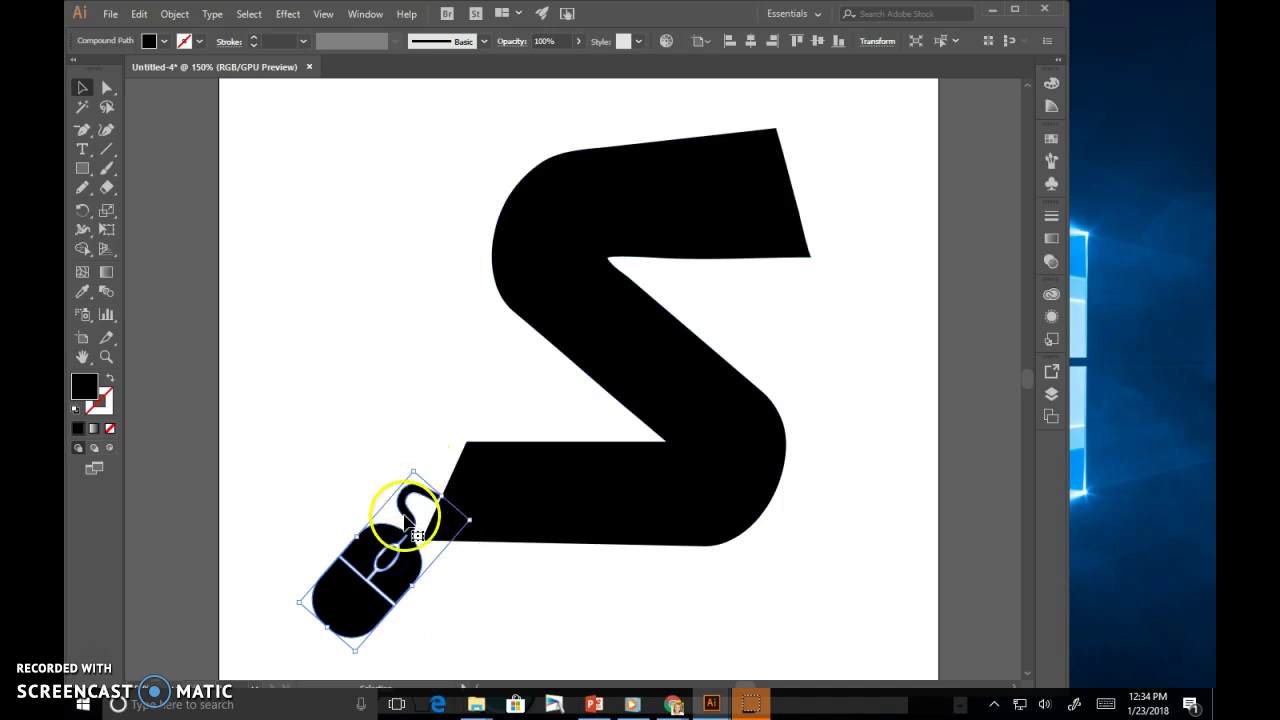
drag(405, 518, 400, 494)
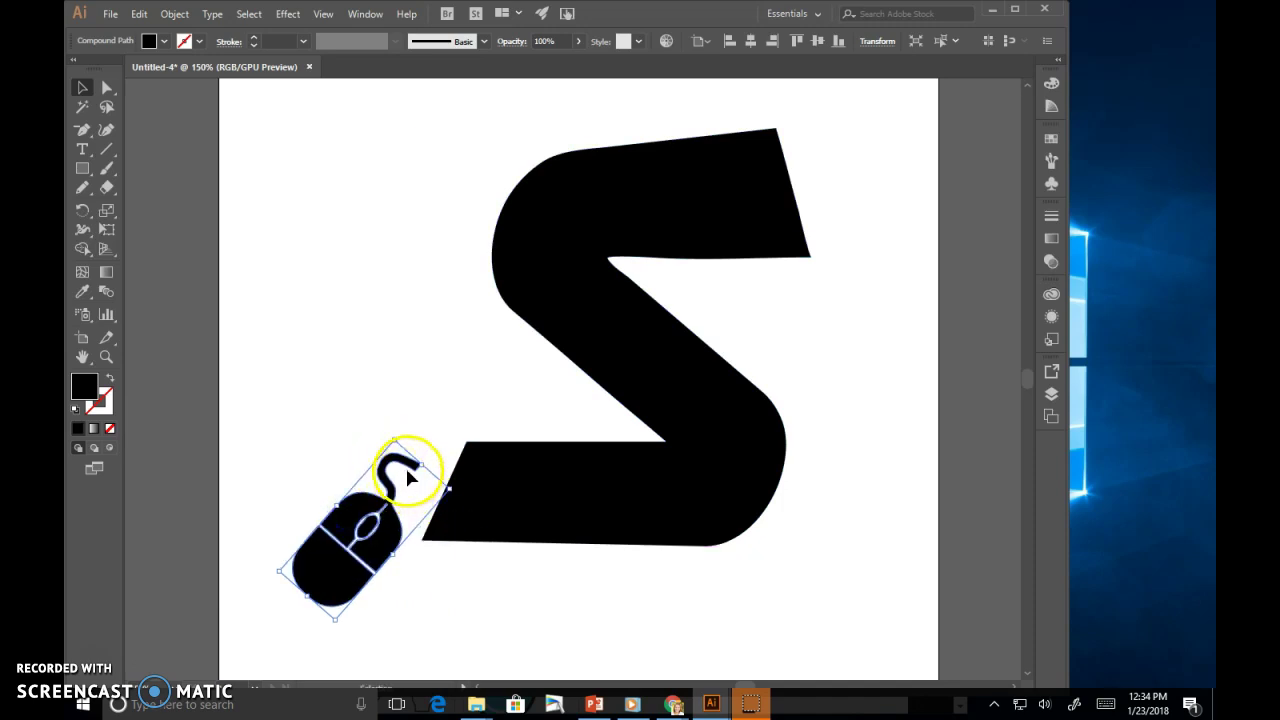
Extend the two end corners of the mouse's cord into the S's lower-left end, smoothing the overlapping cord edge
click(106, 356)
click(430, 472)
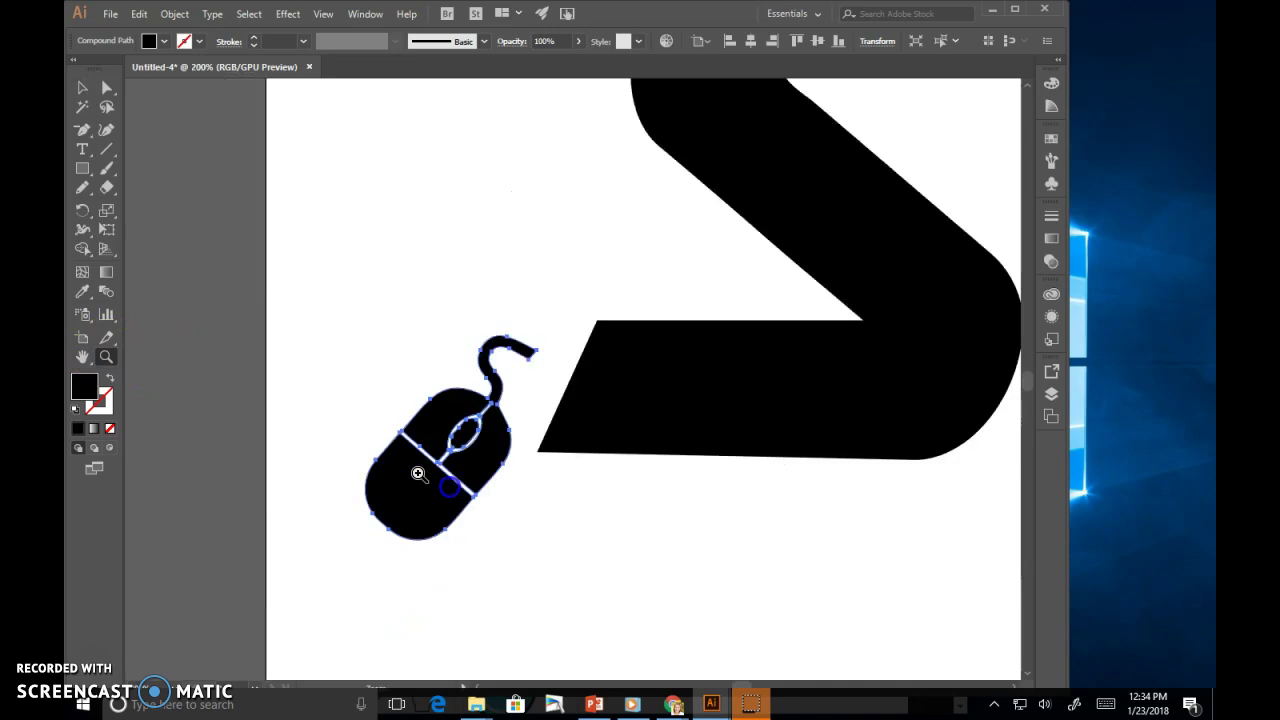
click(535, 371)
click(630, 367)
click(106, 86)
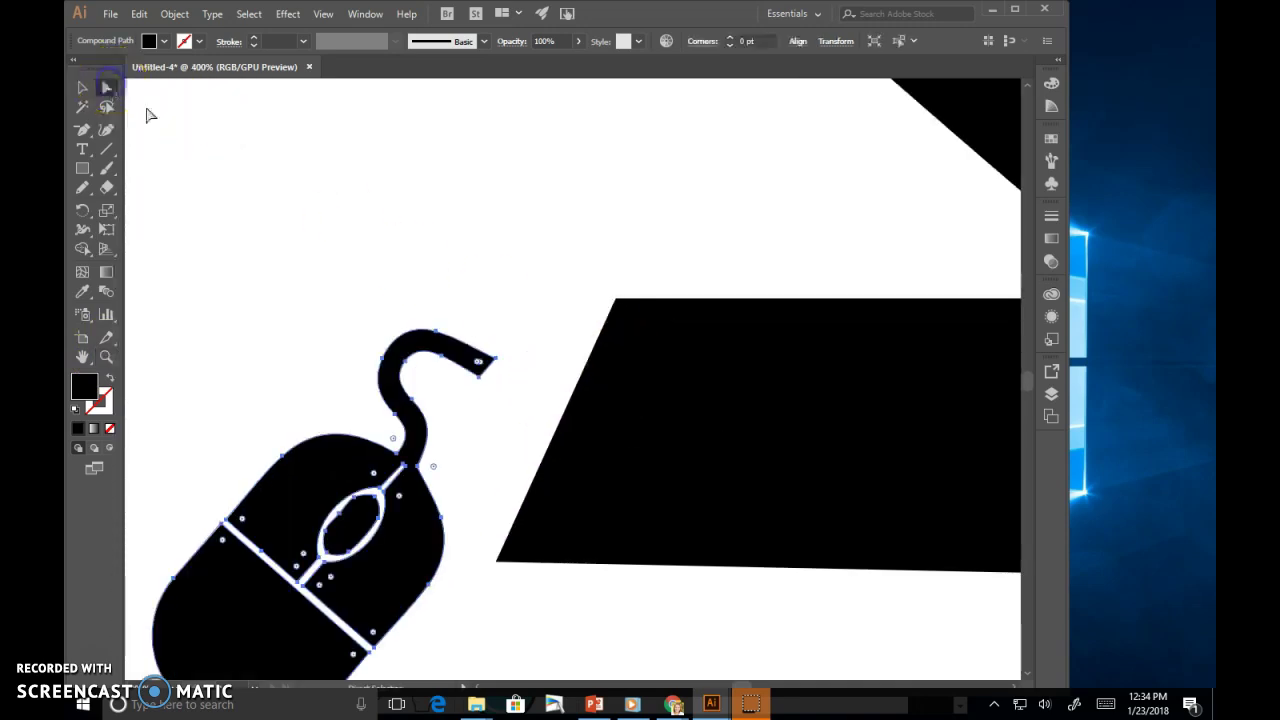
click(500, 363)
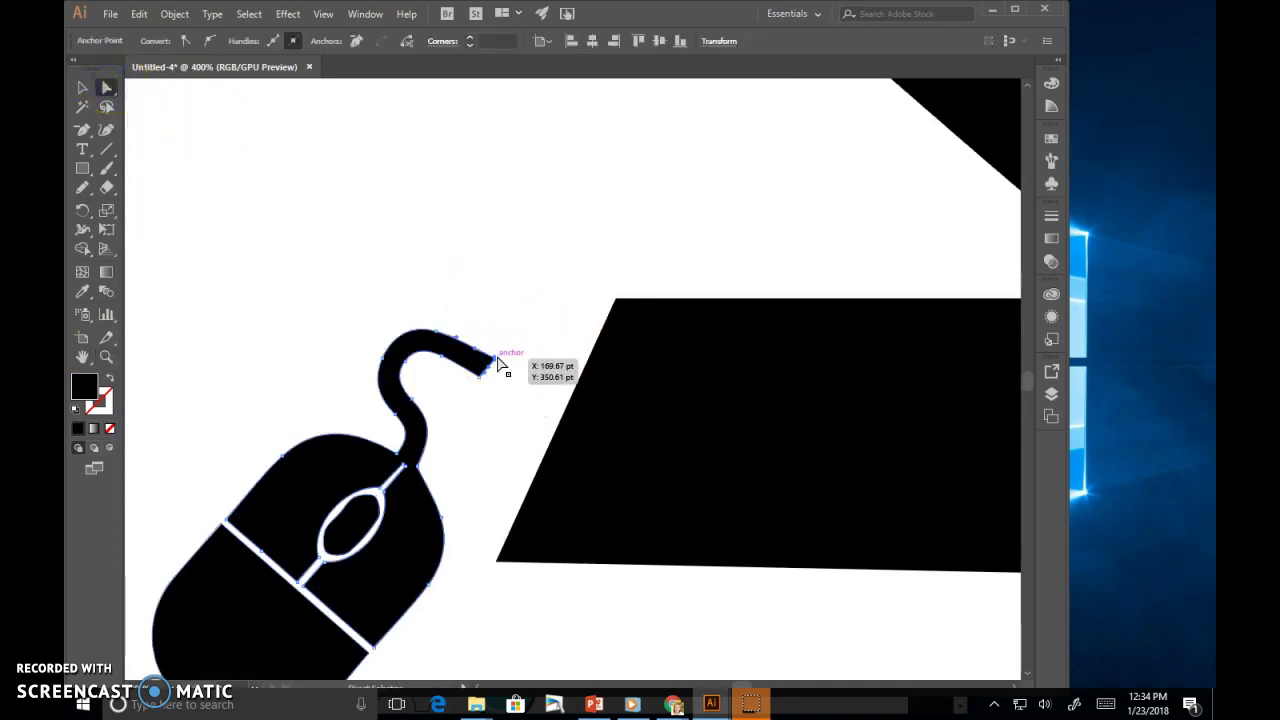
drag(500, 363, 590, 362)
drag(481, 380, 578, 430)
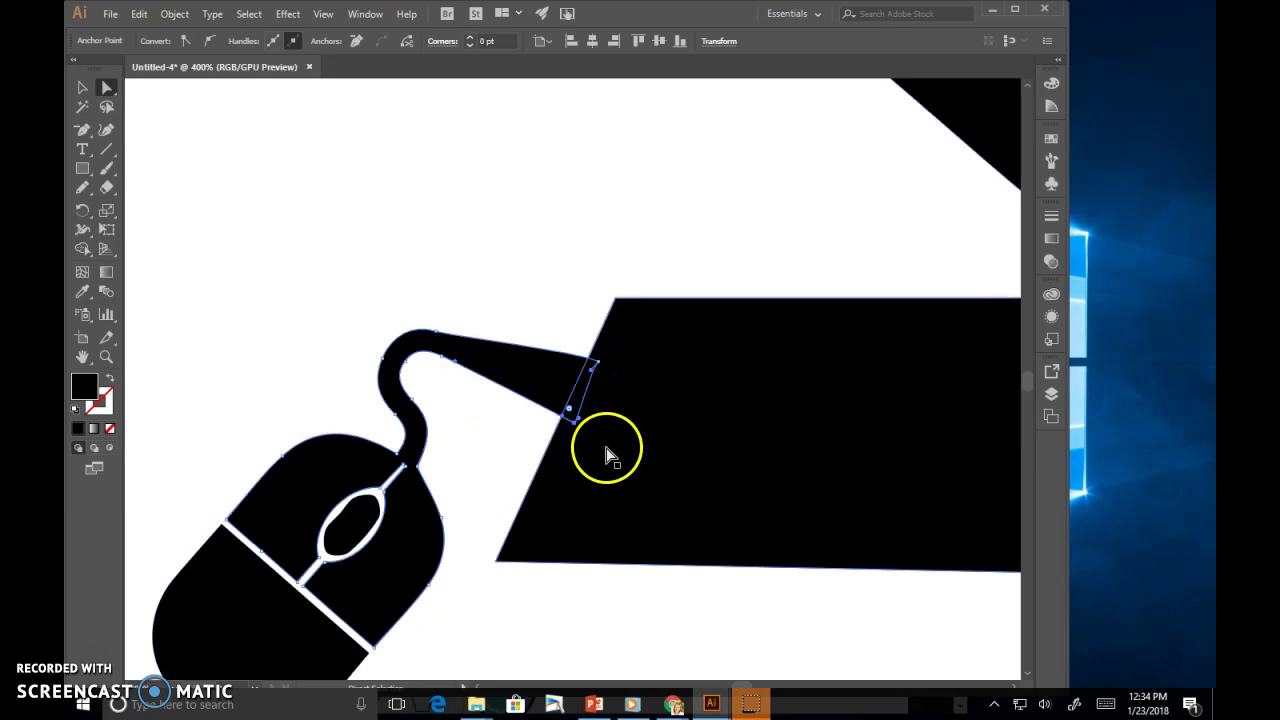
drag(592, 371, 599, 376)
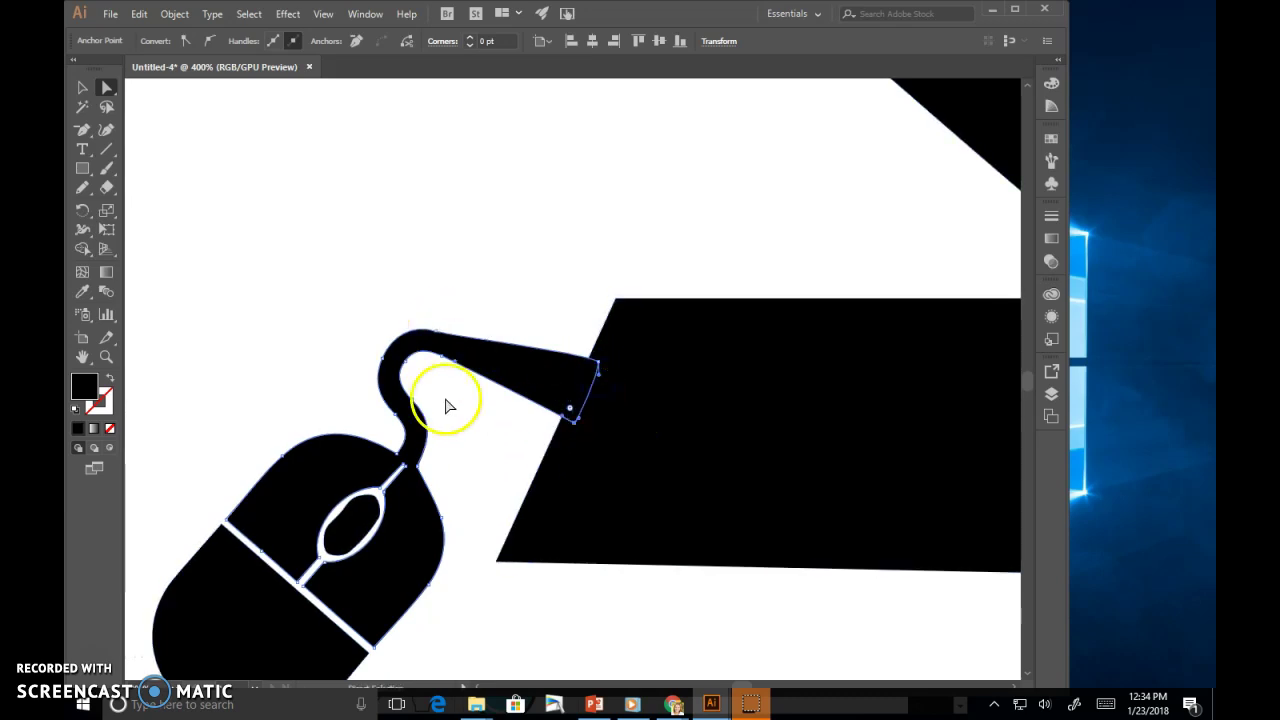
Select the S and the mouse together and unite them with the Pathfinder's Unite shape mode
click(82, 87)
key(ctrl+minus)
key(ctrl+minus)
key(ctrl+minus)
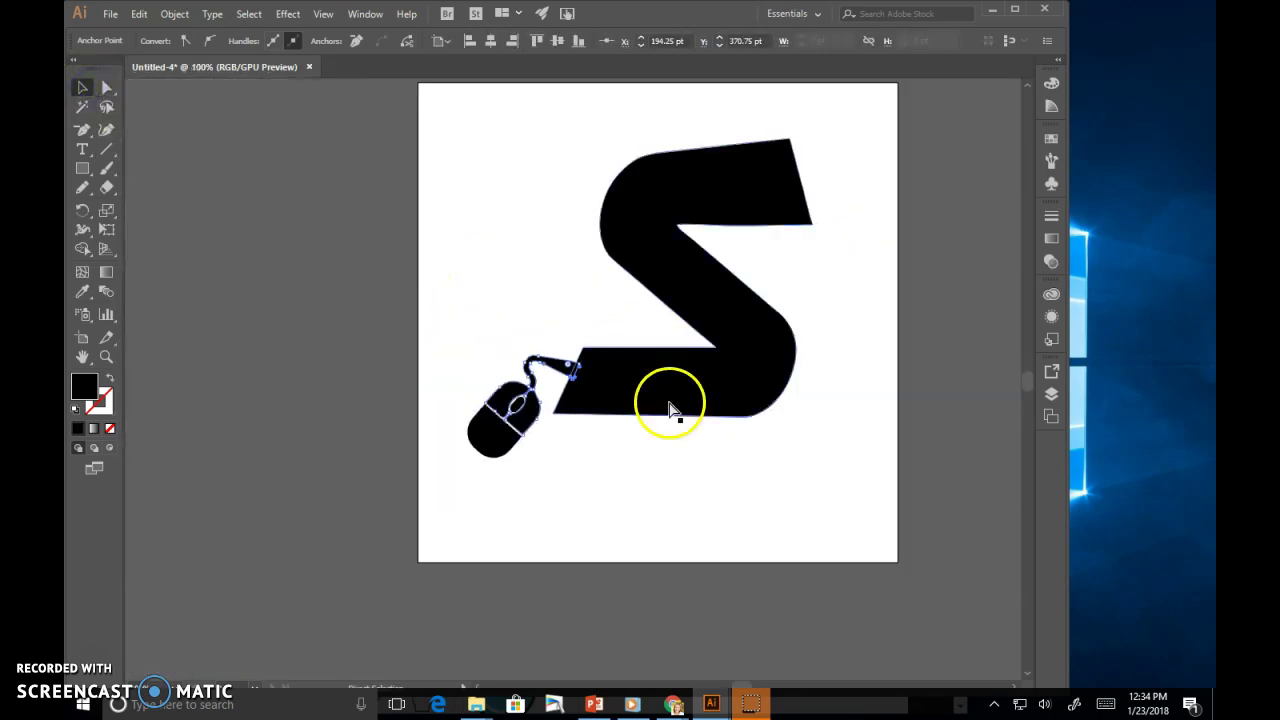
click(686, 486)
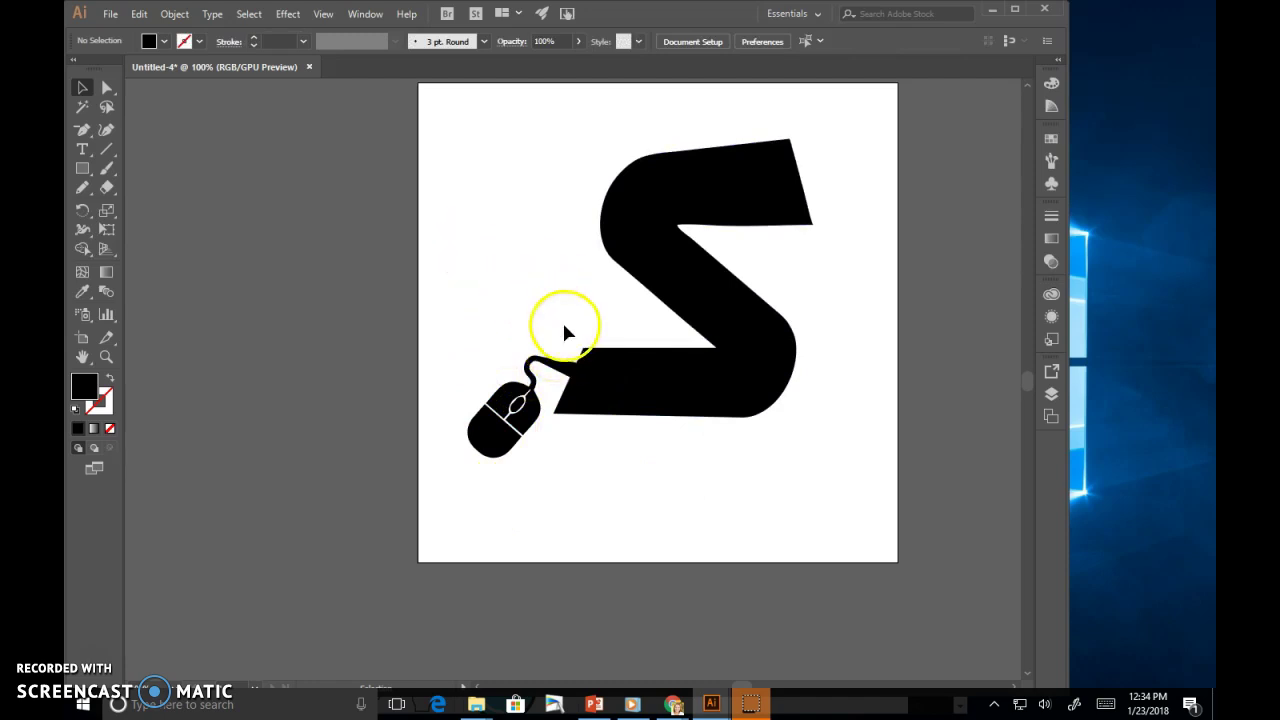
click(602, 381)
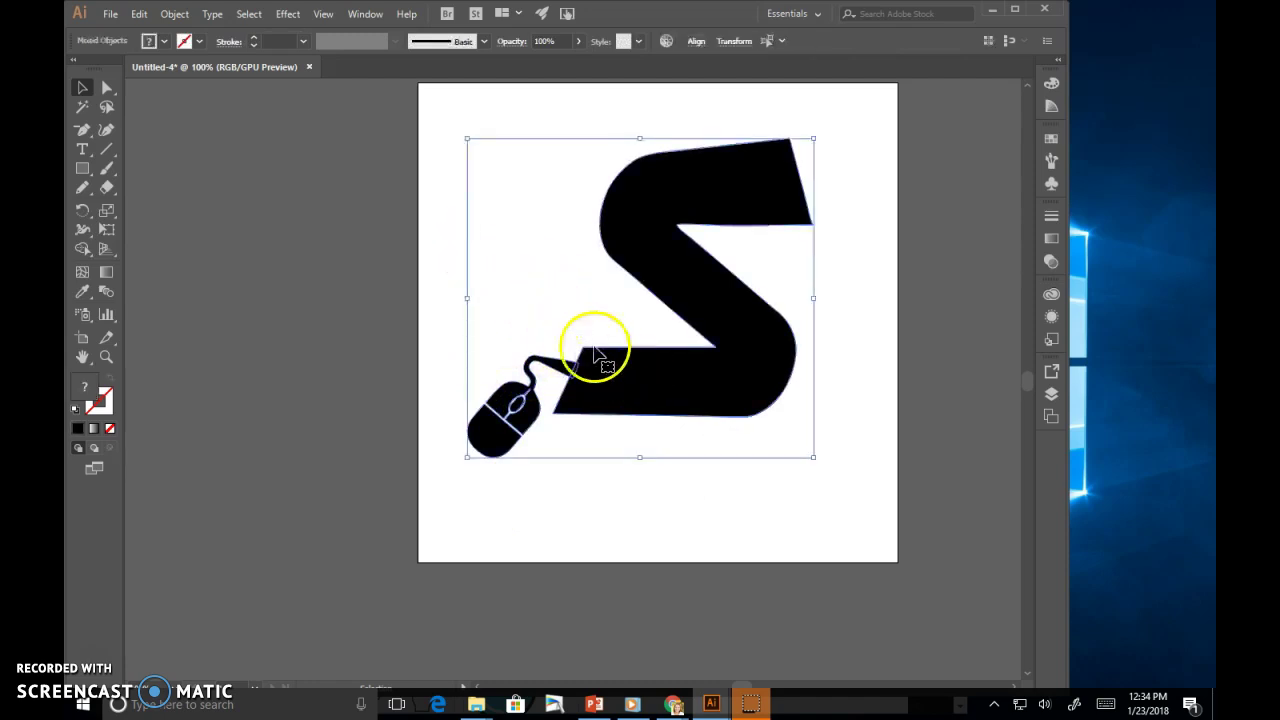
click(568, 340)
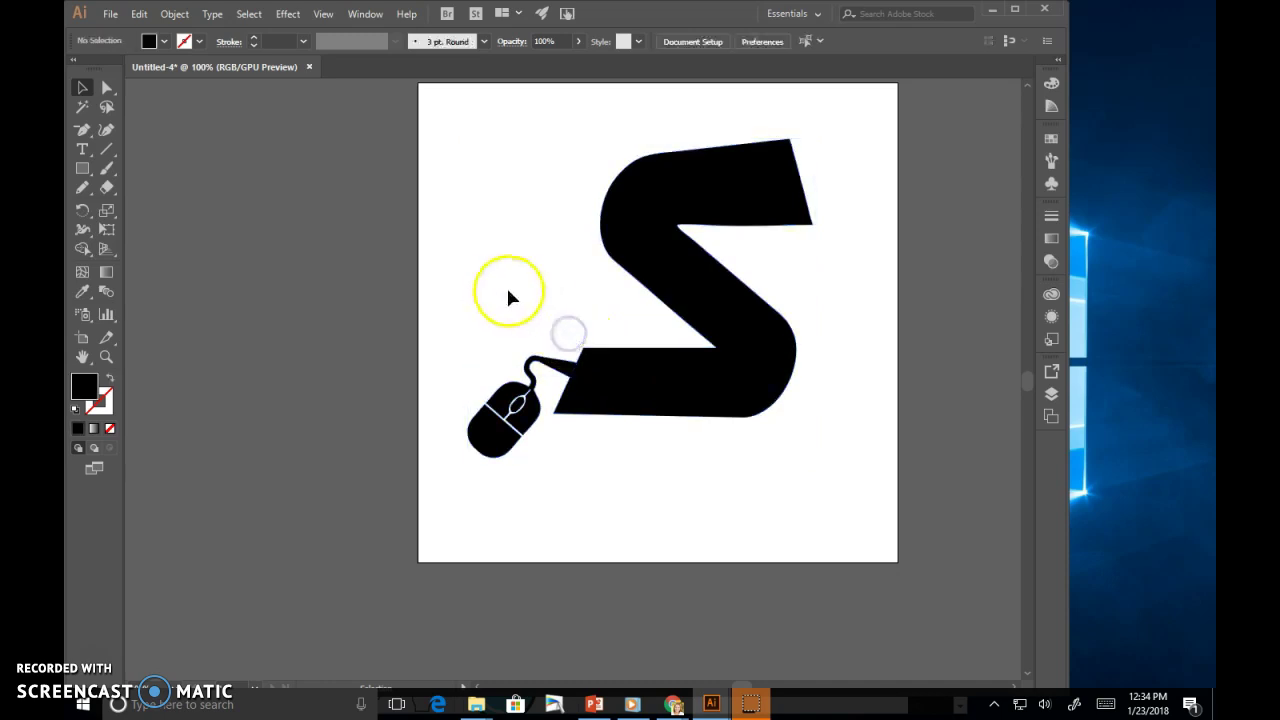
drag(474, 176, 670, 425)
drag(828, 467, 828, 467)
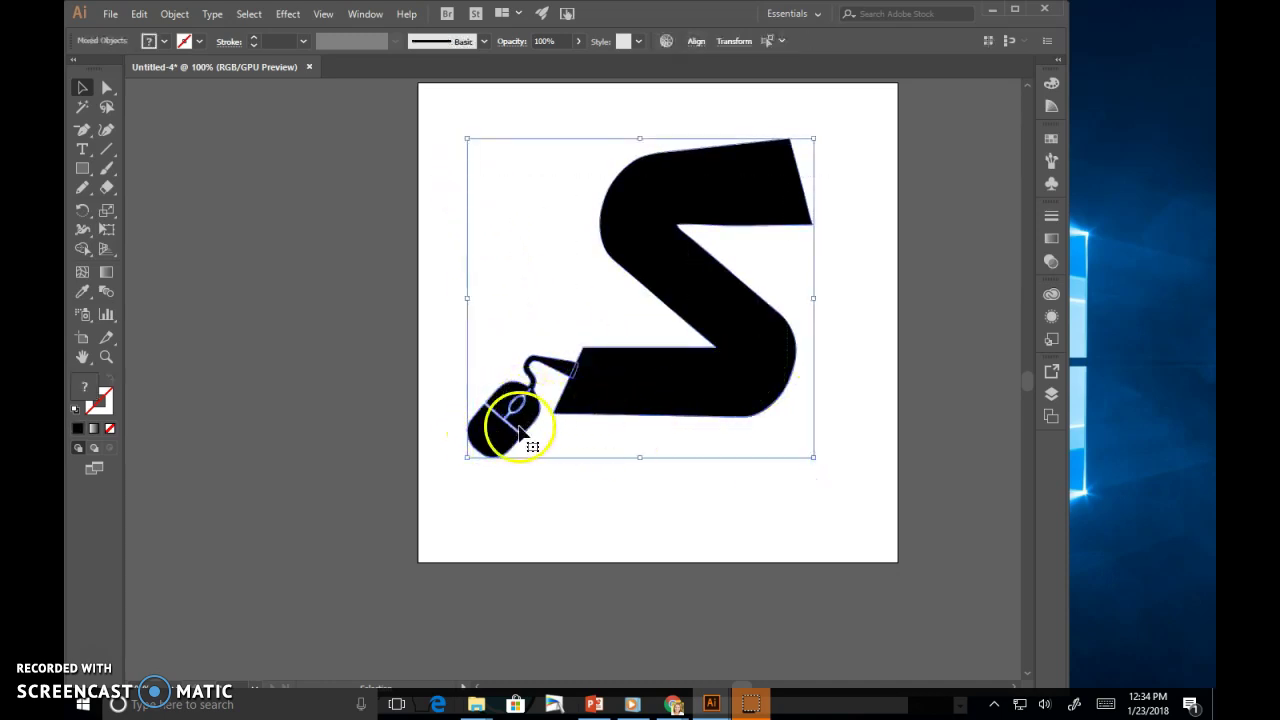
click(366, 14)
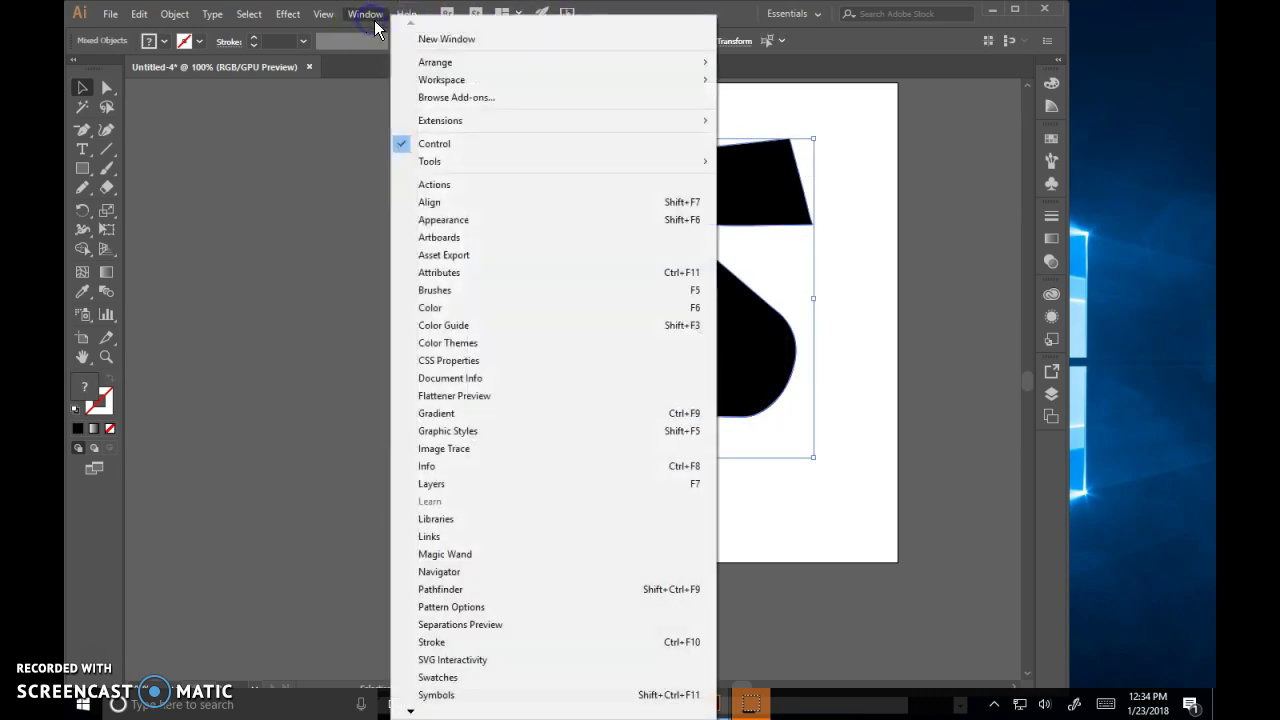
click(449, 589)
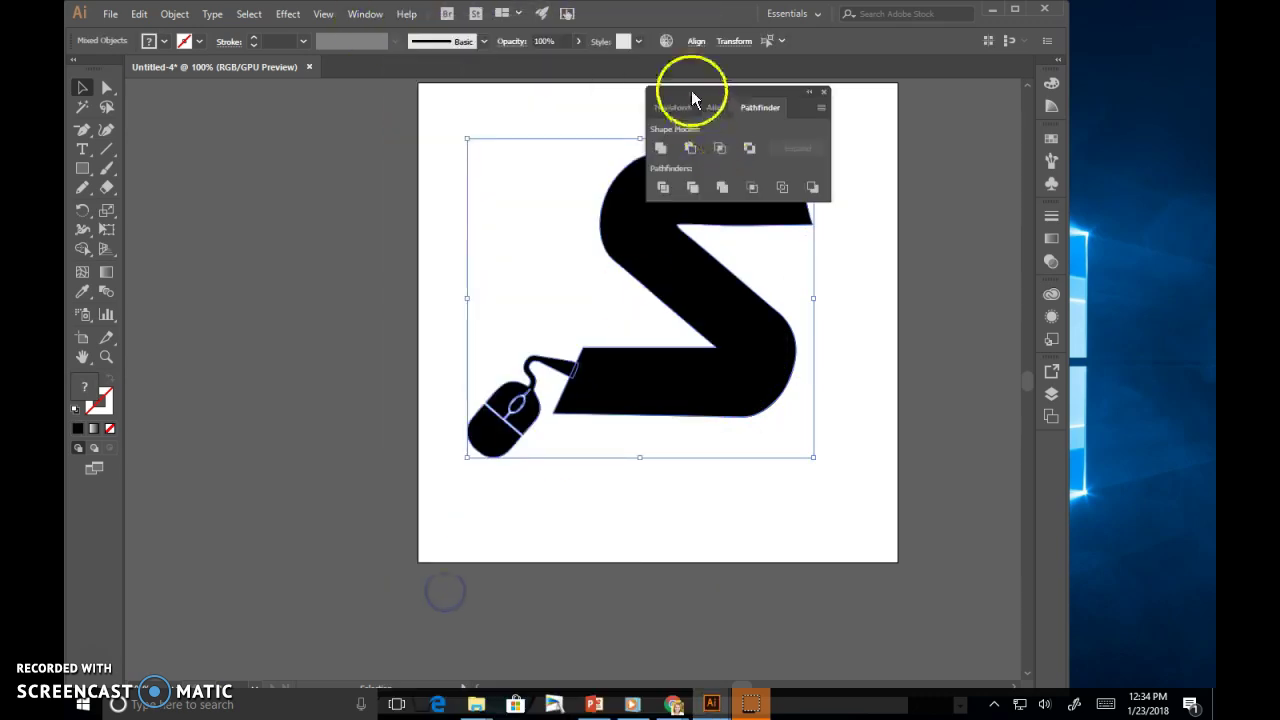
click(658, 150)
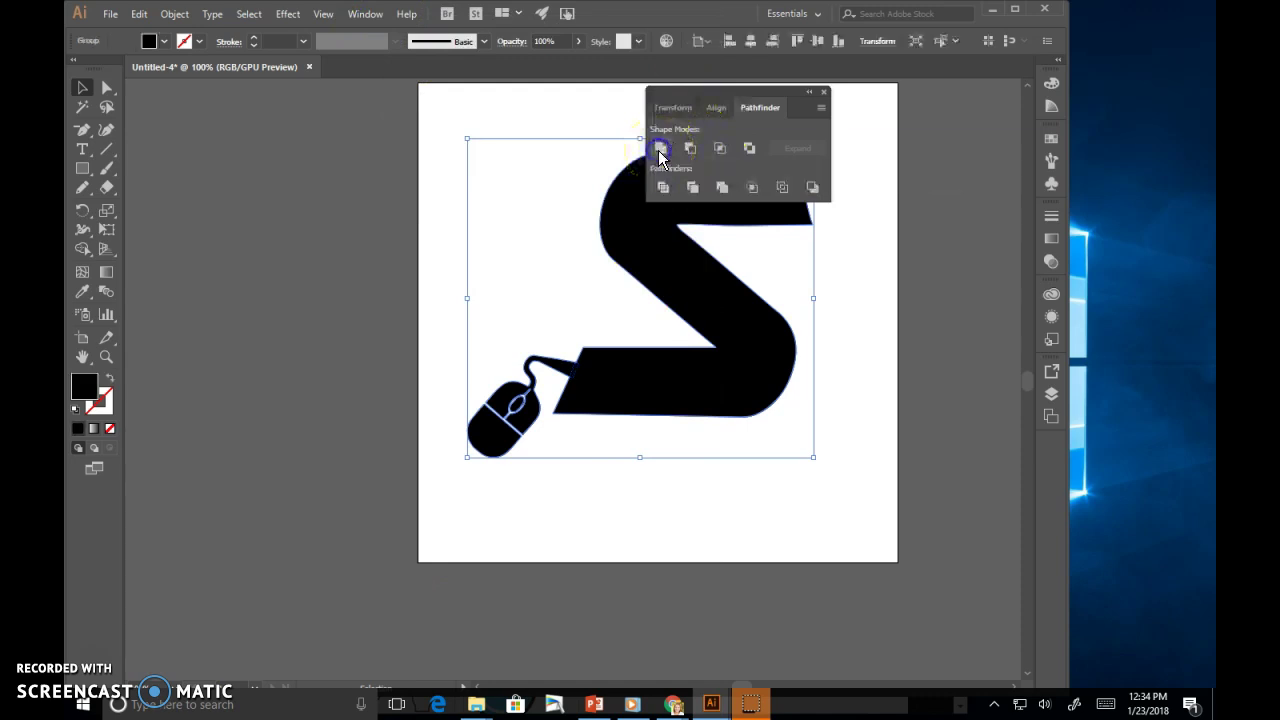
Check that the mouse and the S select as one object, and move the combined logo lower on the artboard
click(511, 506)
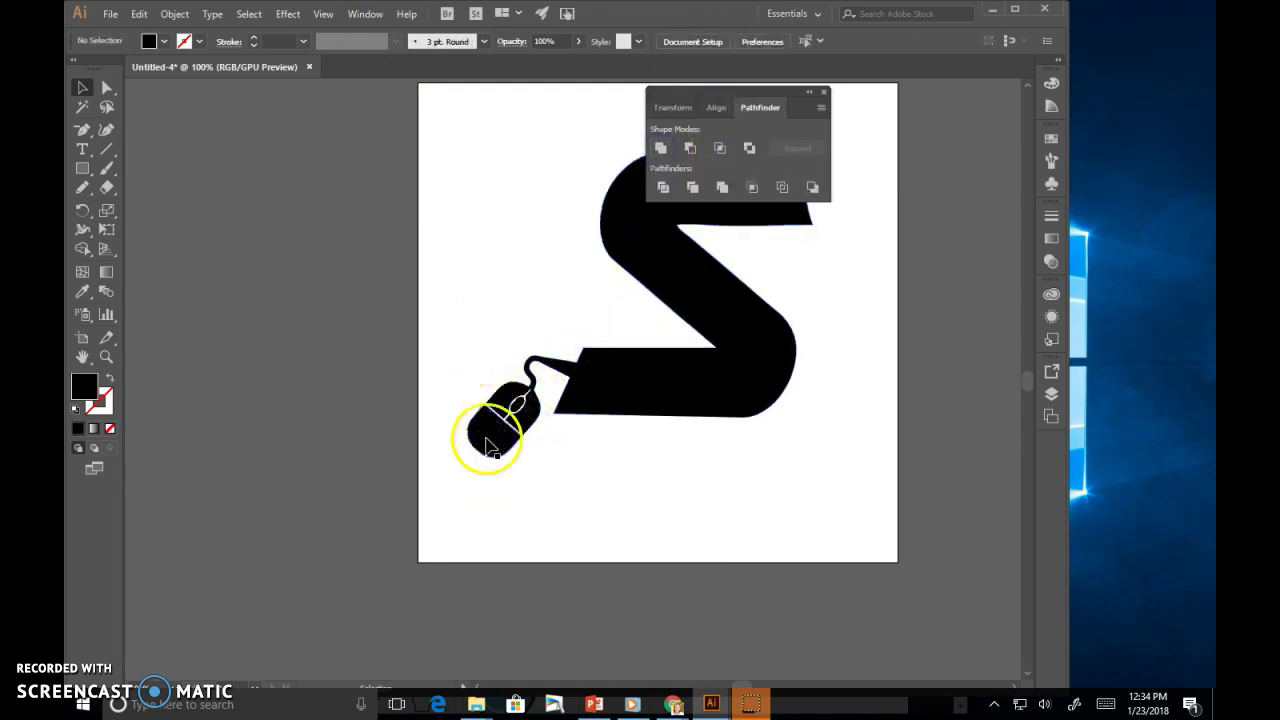
click(505, 435)
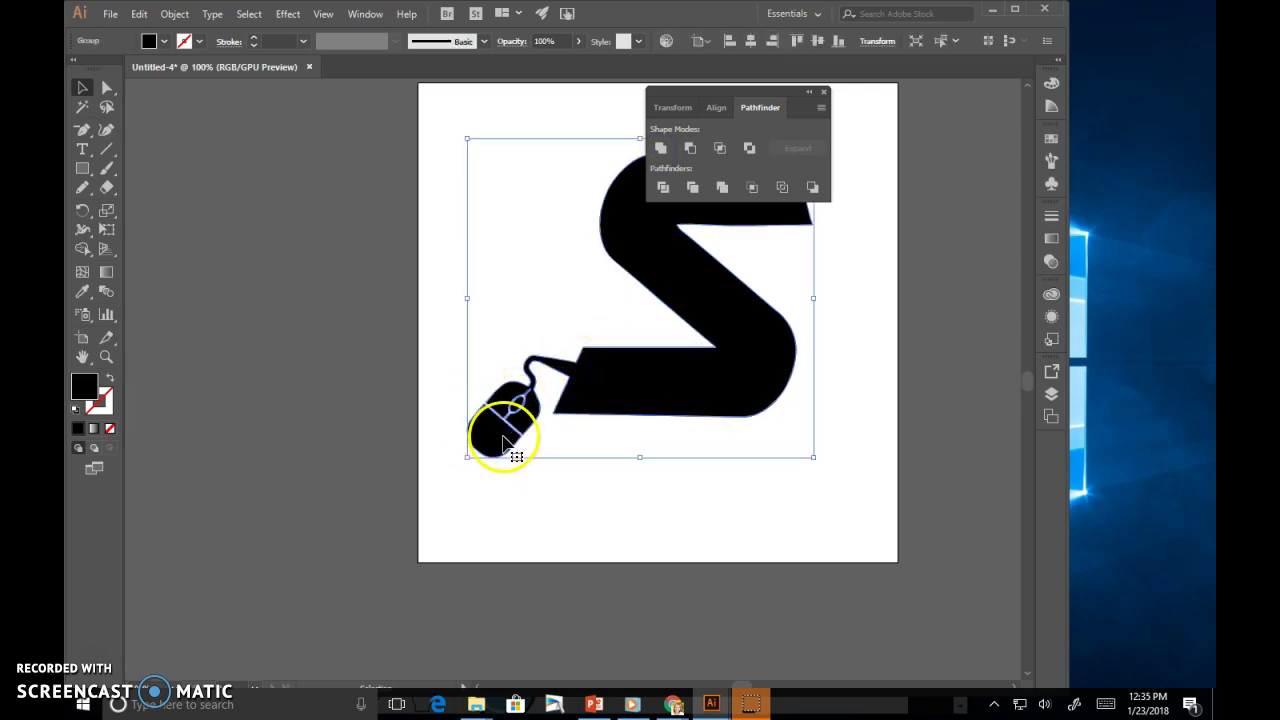
click(523, 502)
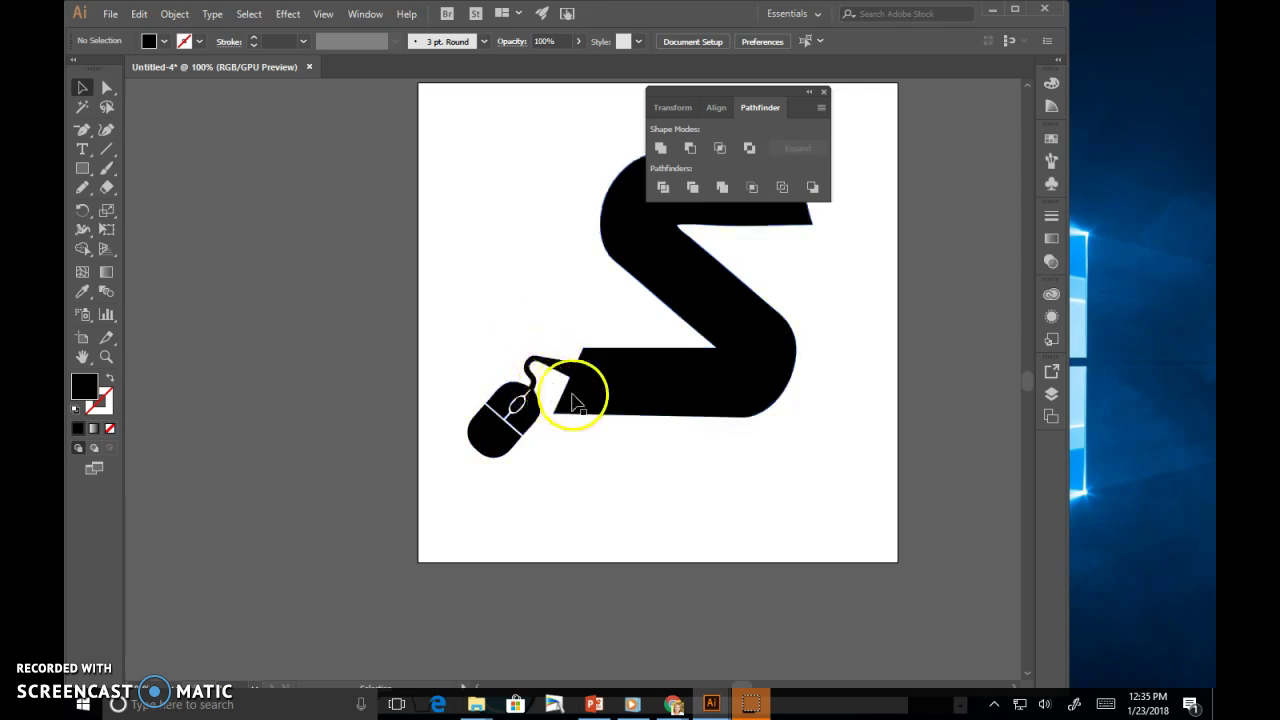
drag(700, 397, 697, 462)
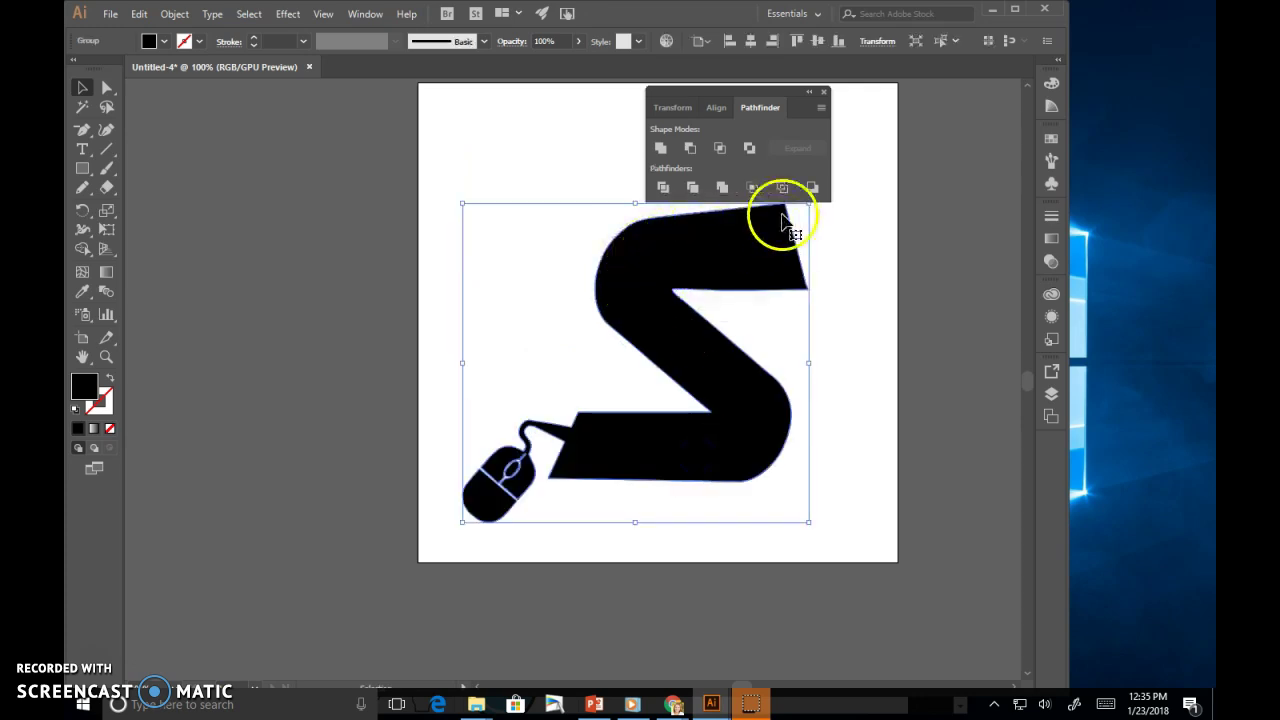
click(607, 174)
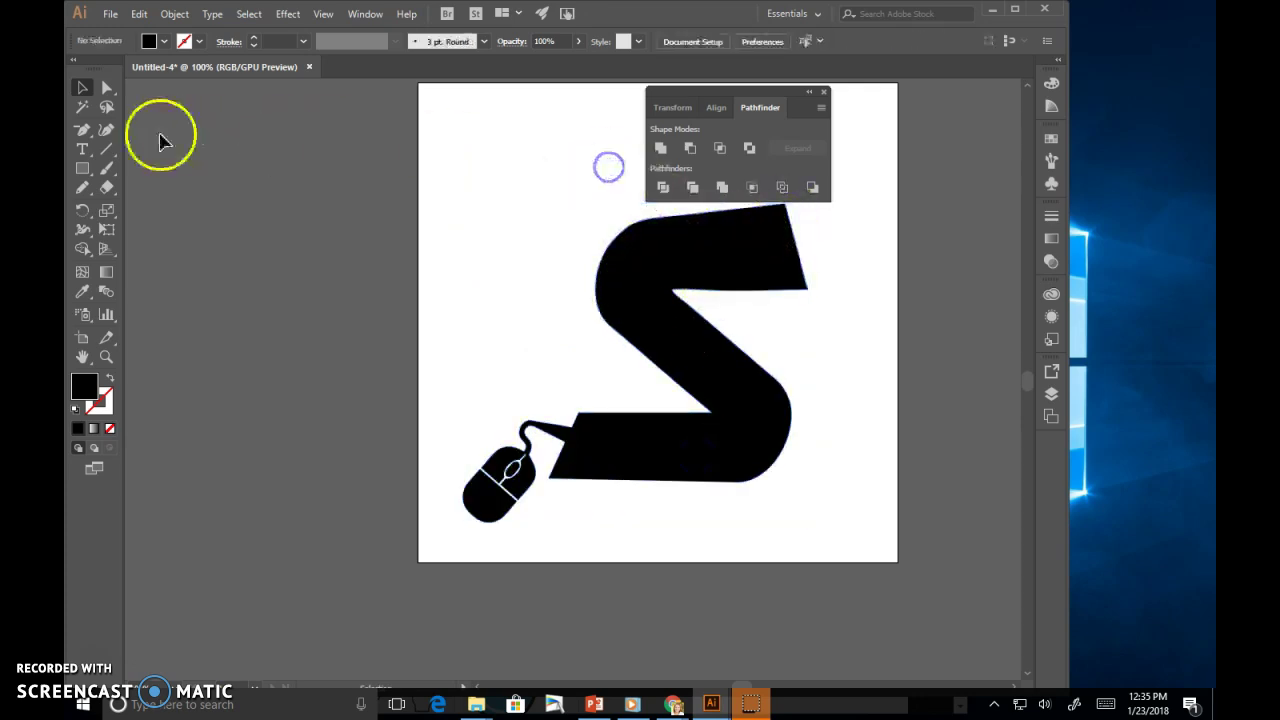
click(825, 93)
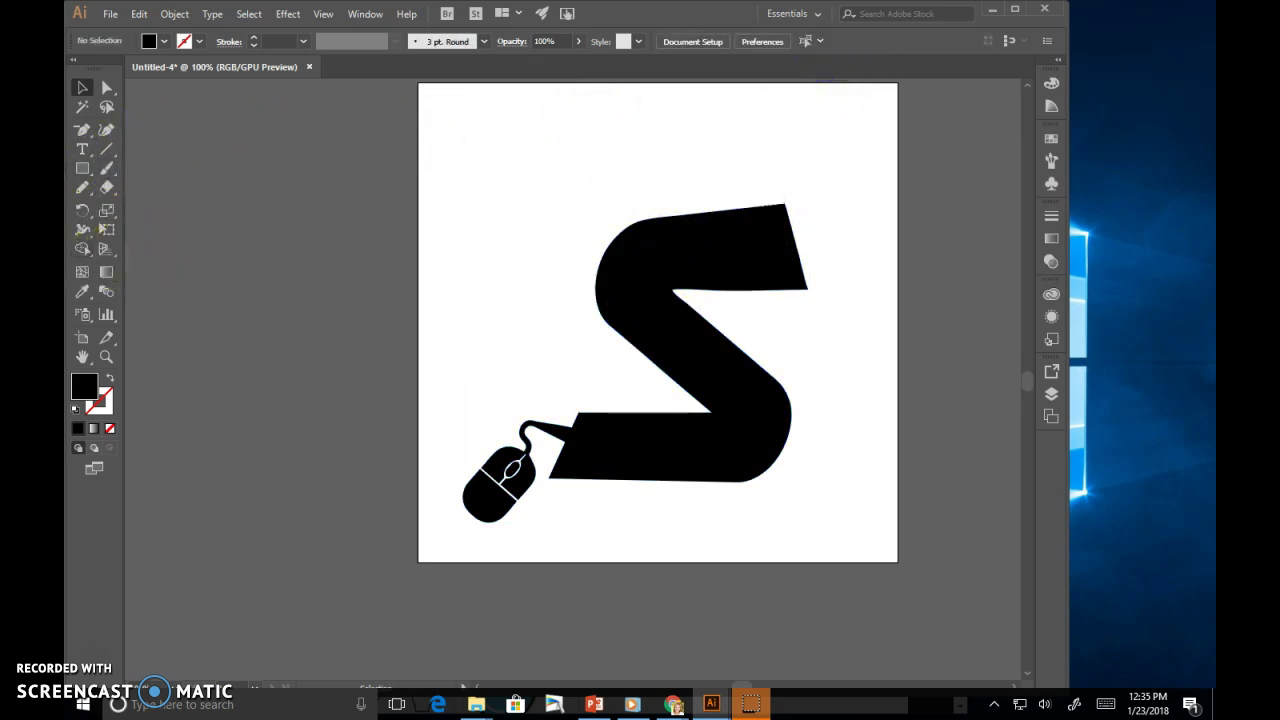
Paint a wavy, rising Paintbrush stroke above the S and shift it slightly up and to the right
click(82, 131)
drag(82, 138, 119, 137)
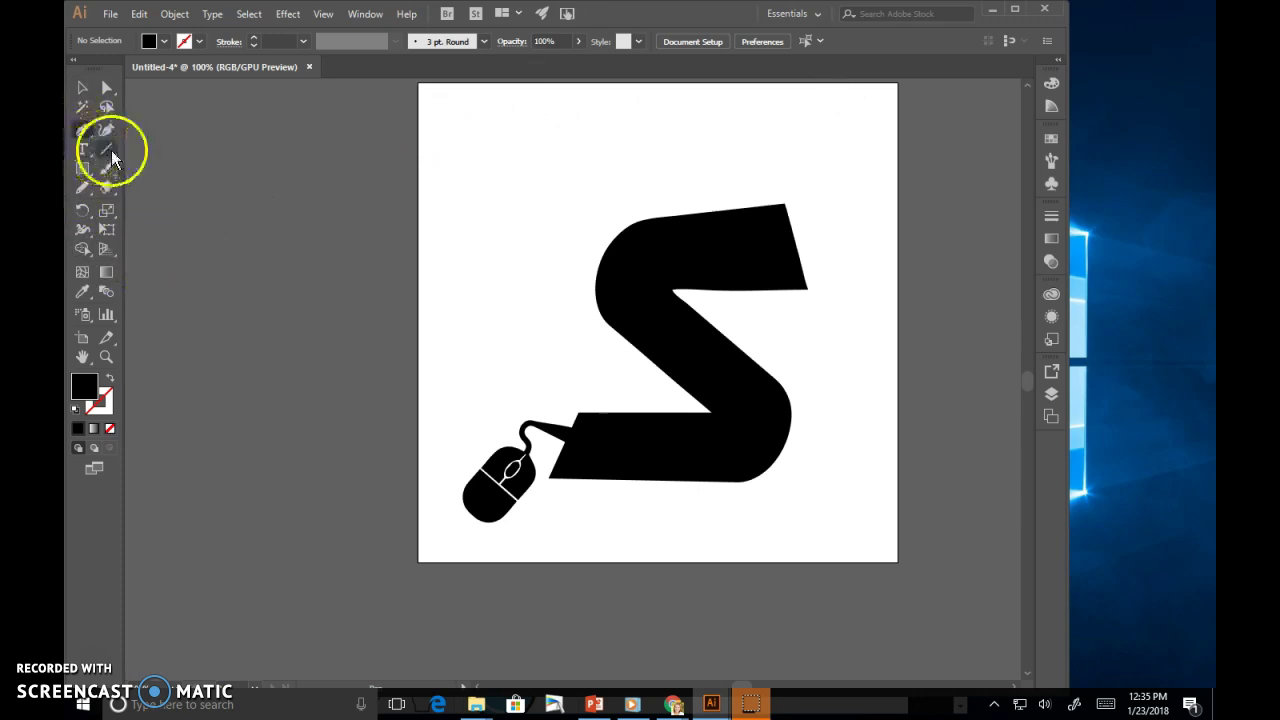
click(105, 172)
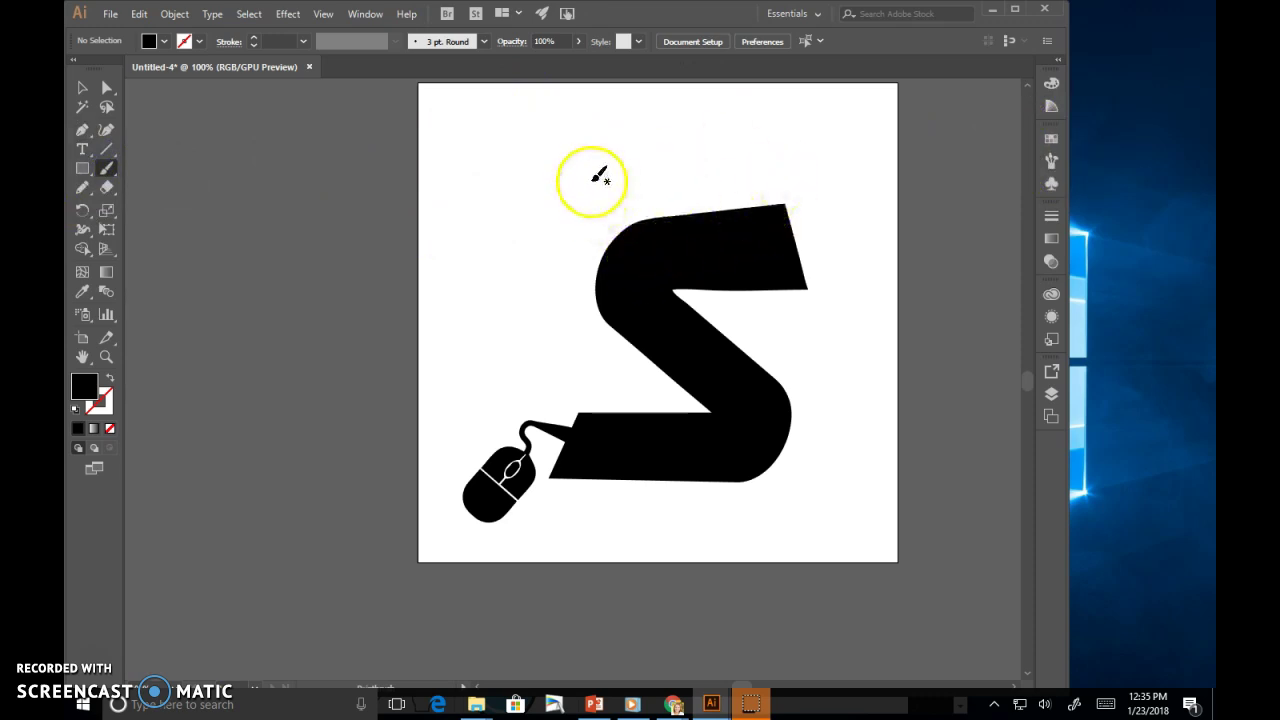
drag(645, 181, 716, 152)
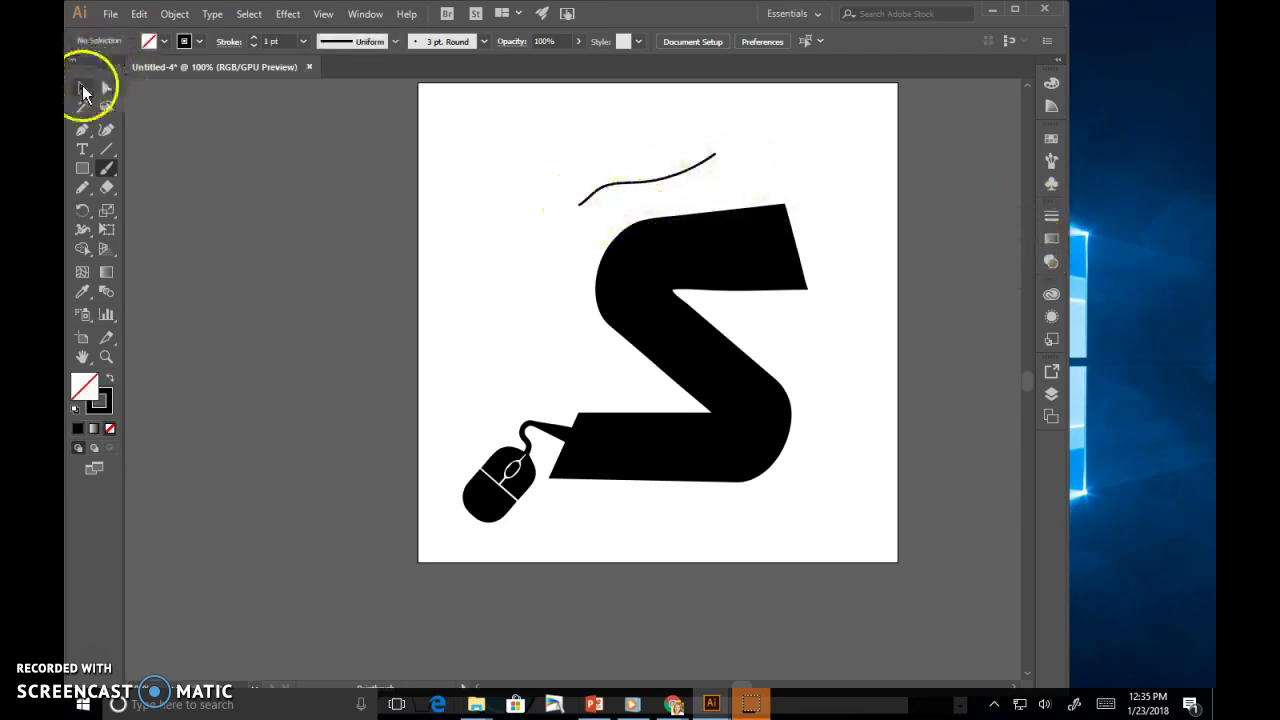
drag(660, 190, 735, 167)
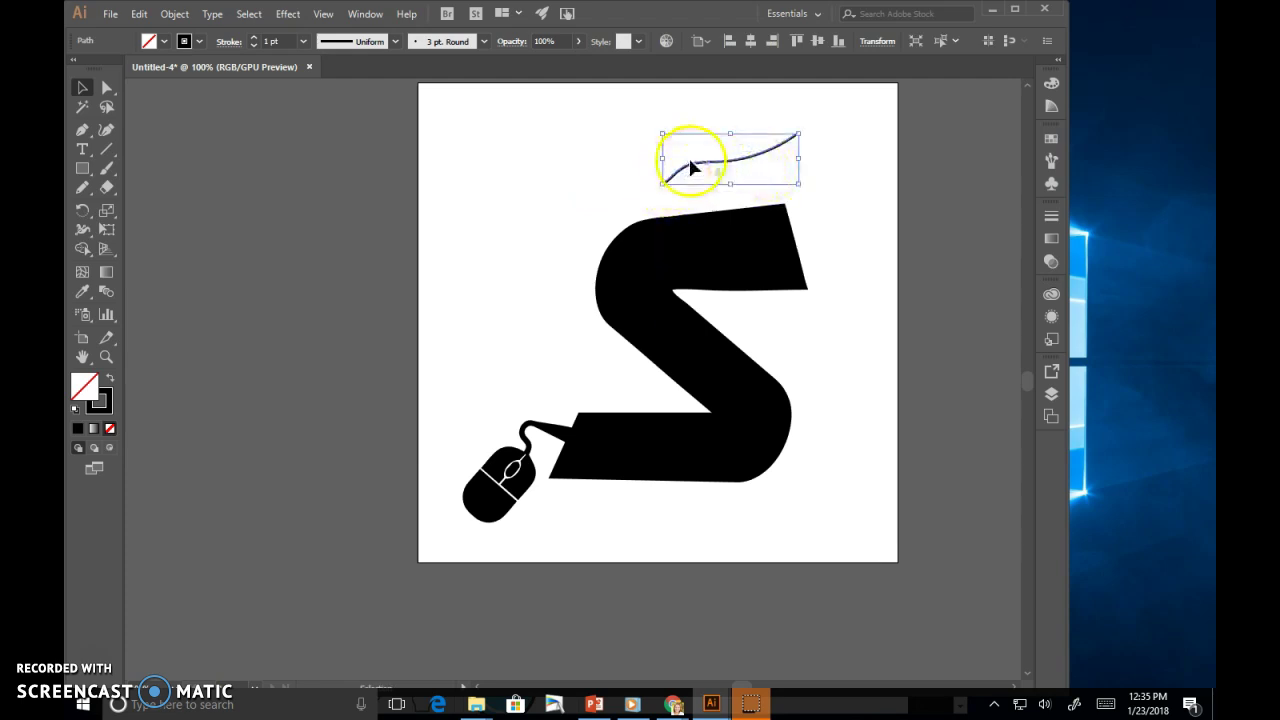
Set the weight of the wavy brush stroke above the S to 2 pt
click(395, 40)
click(395, 40)
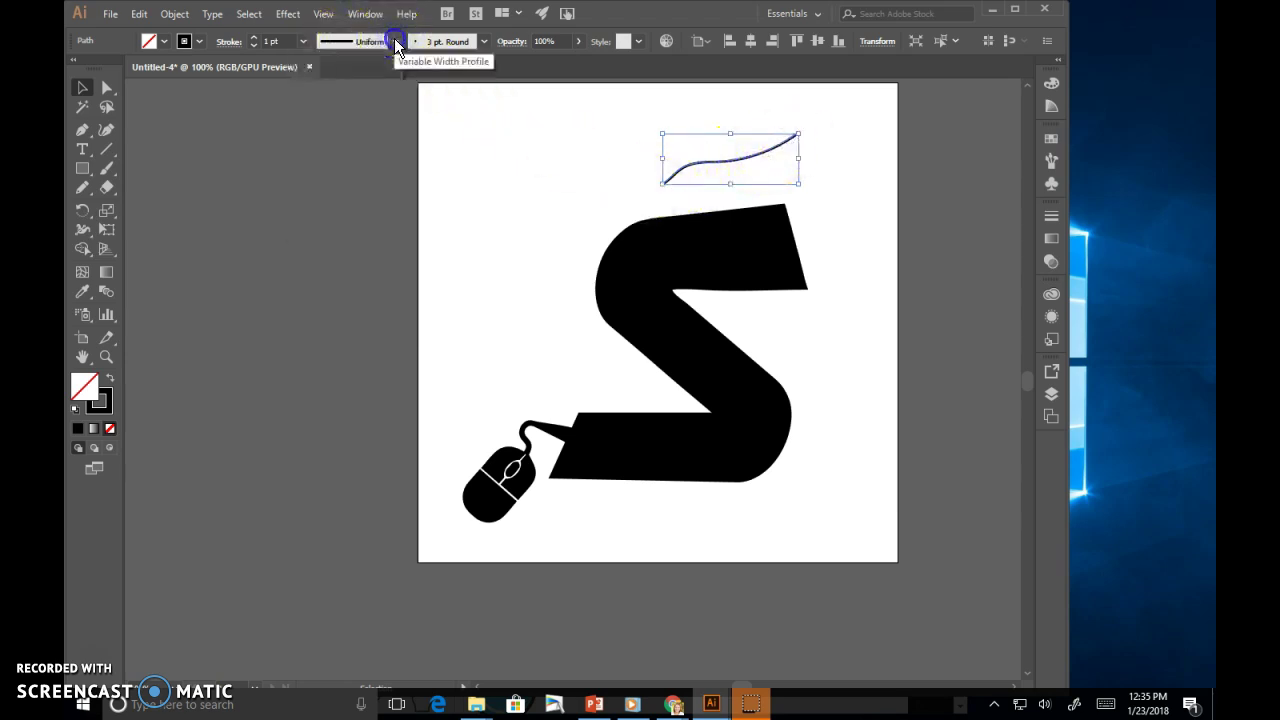
click(255, 37)
click(255, 37)
click(255, 37)
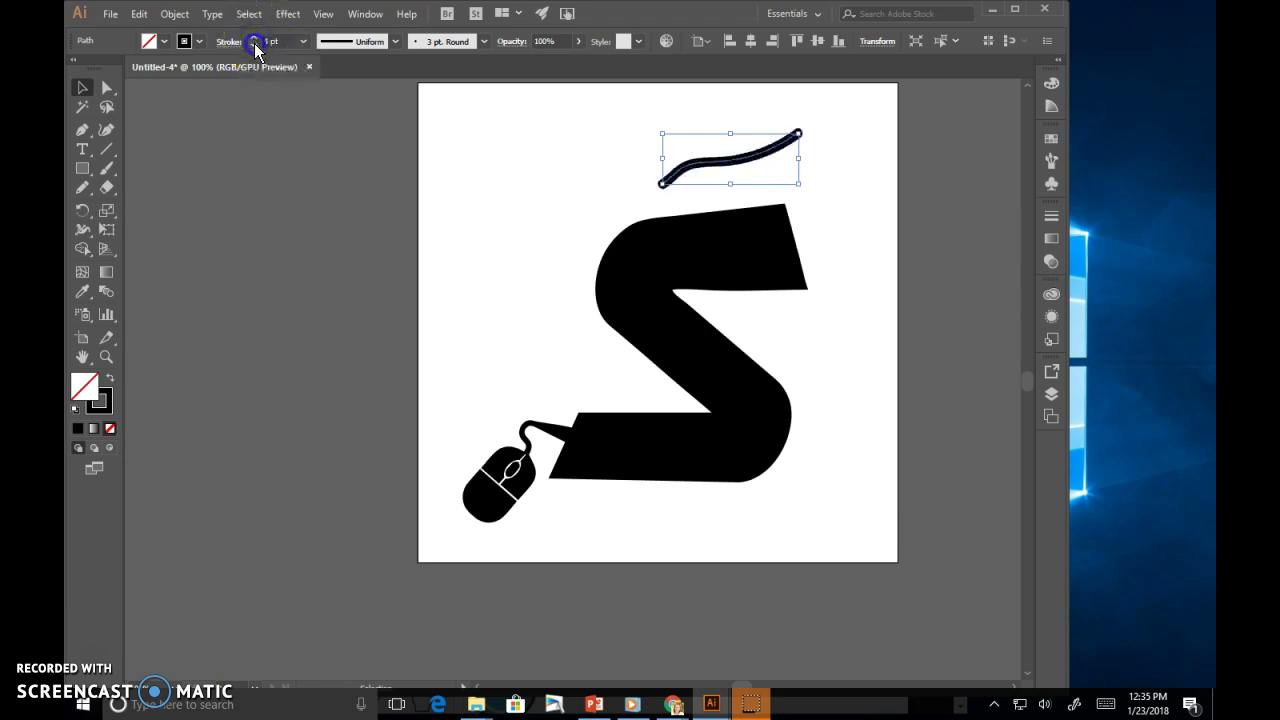
click(484, 42)
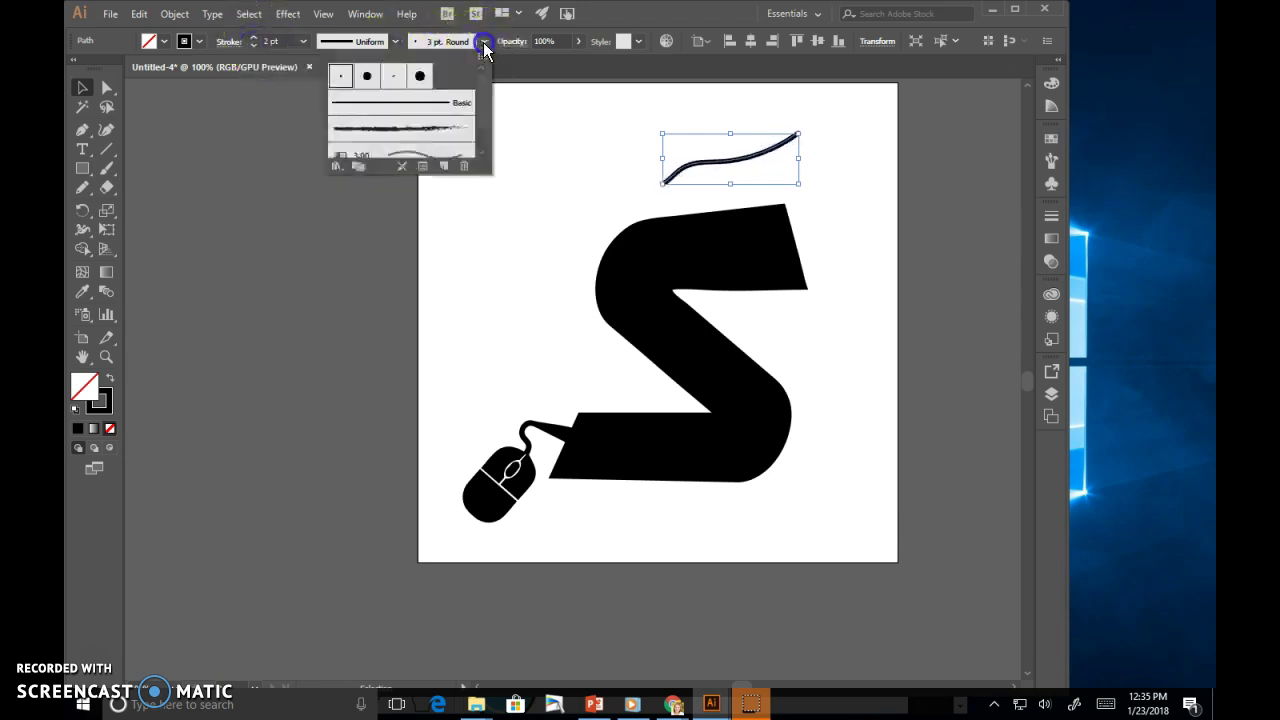
click(485, 41)
click(485, 41)
mouse_move(487, 61)
mouse_down()
mouse_move(486, 129)
mouse_move(490, 83)
mouse_up()
click(486, 56)
click(485, 41)
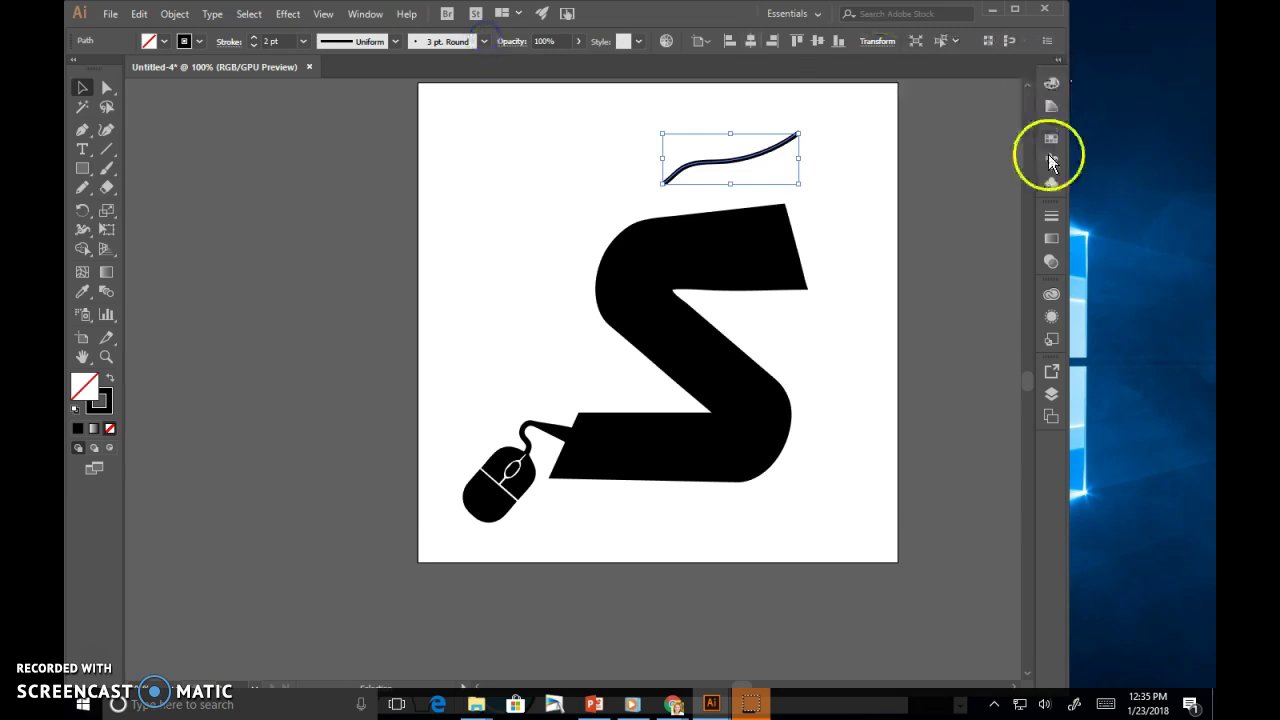
Show the full list of brushes and load the Elegant Curl & Floral Brush Set library, enlarging its list
click(1051, 161)
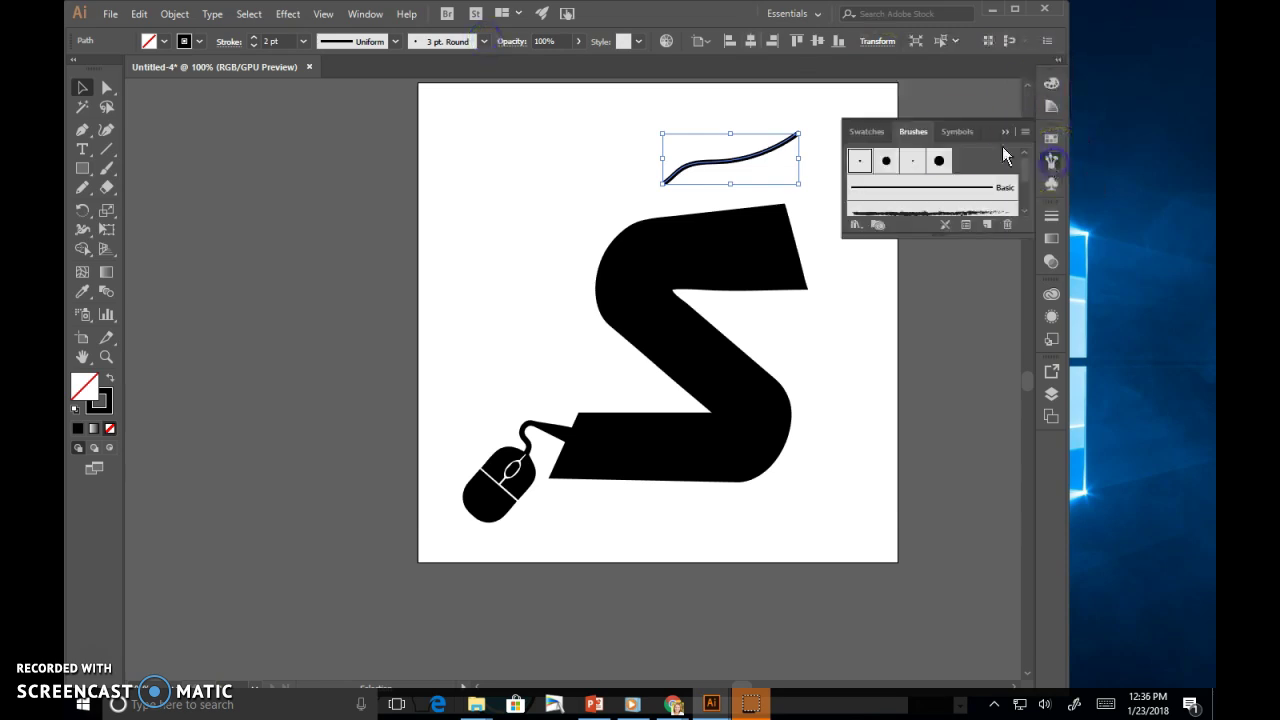
drag(930, 238, 931, 438)
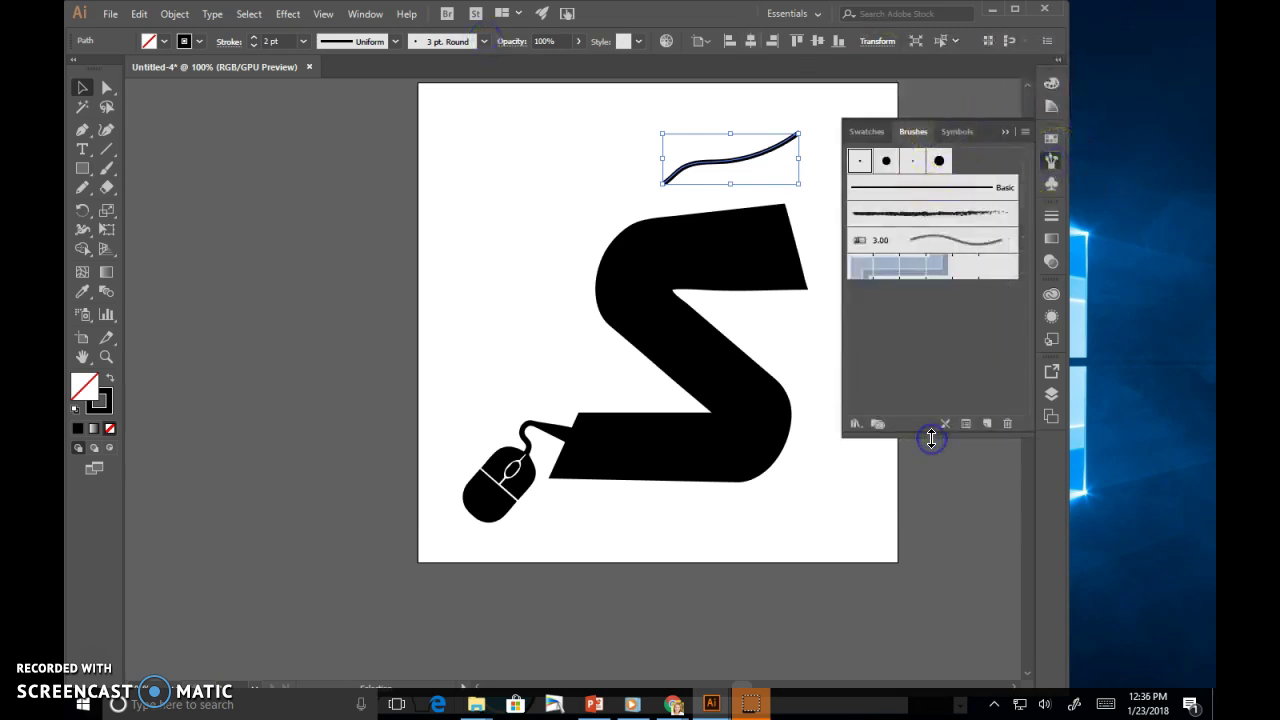
click(856, 424)
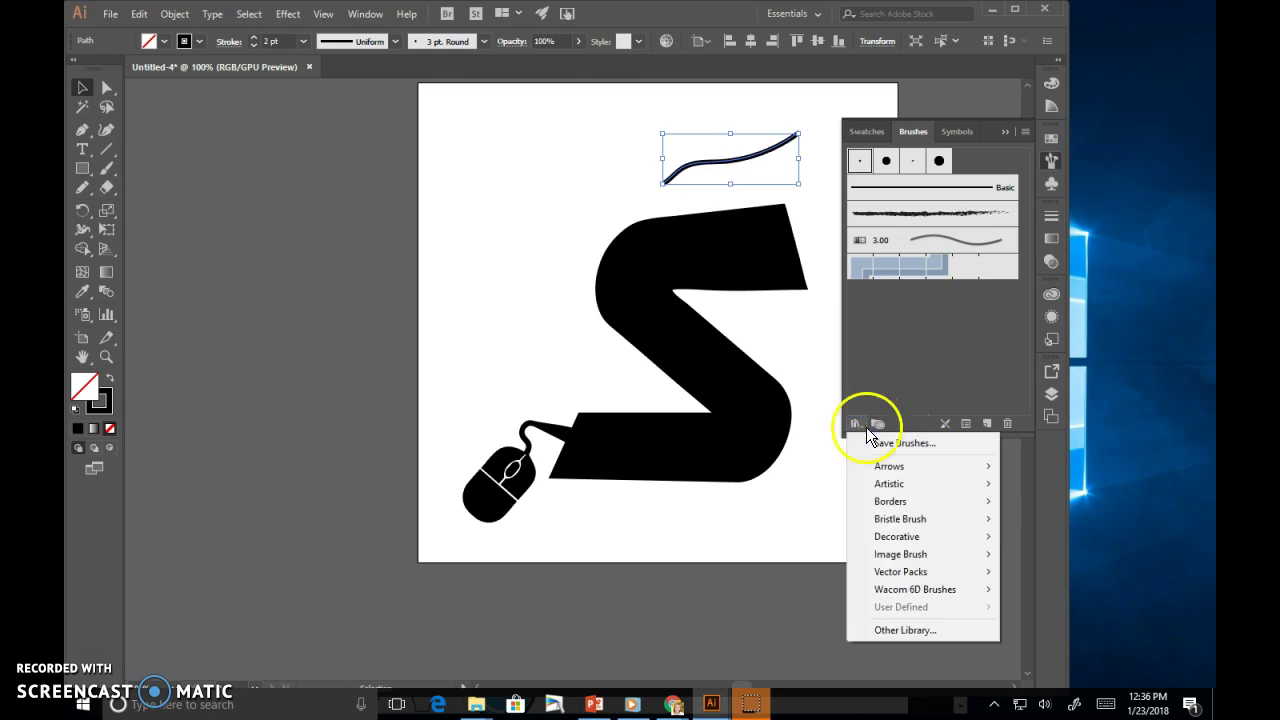
mouse_move(901, 489)
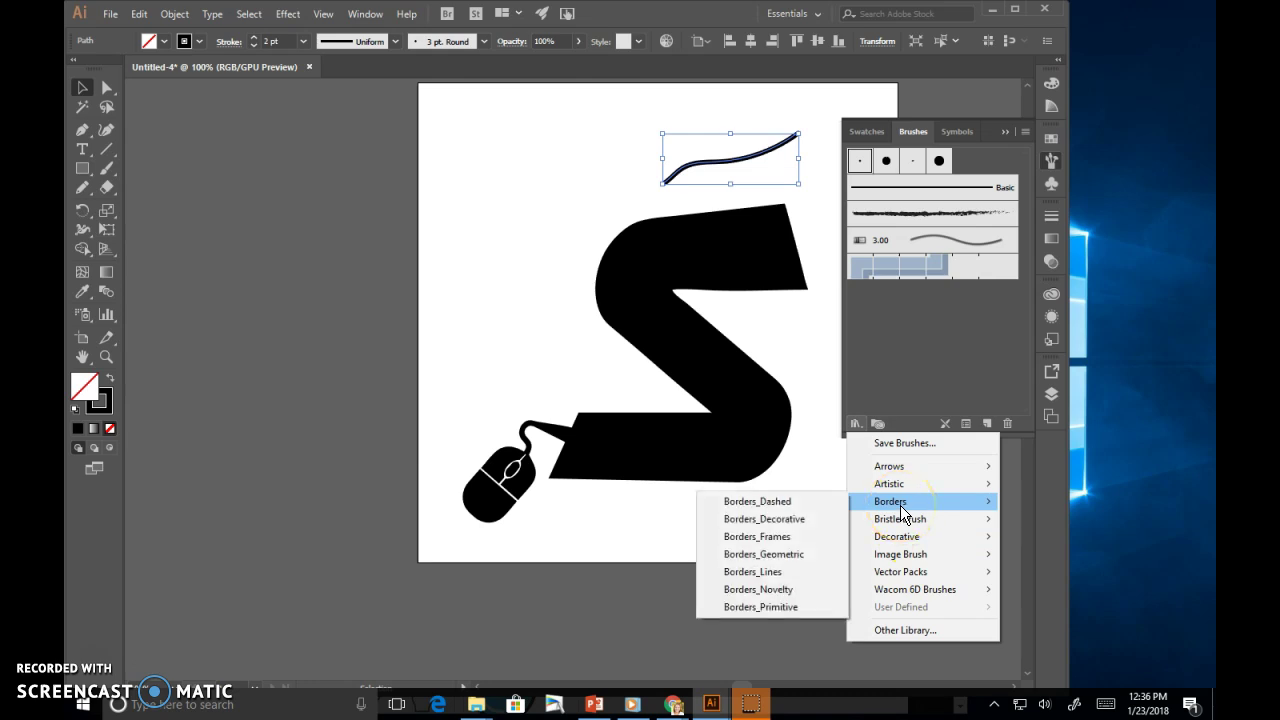
click(889, 487)
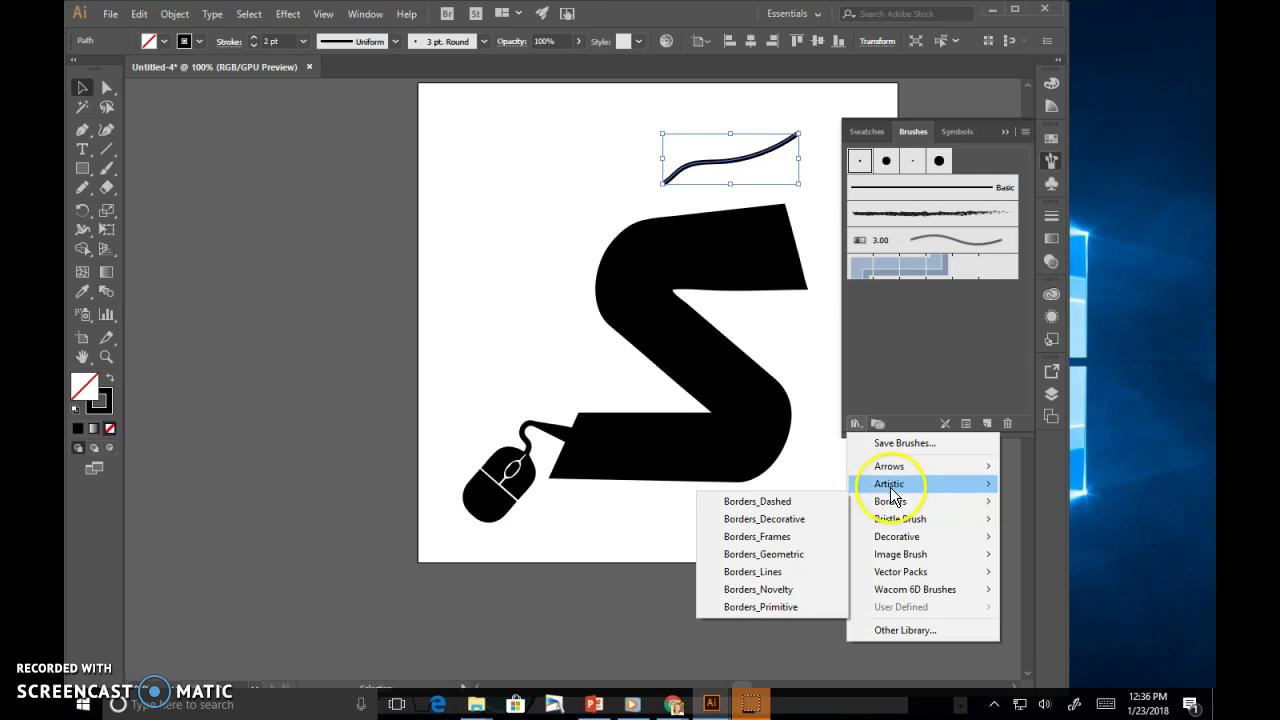
click(898, 517)
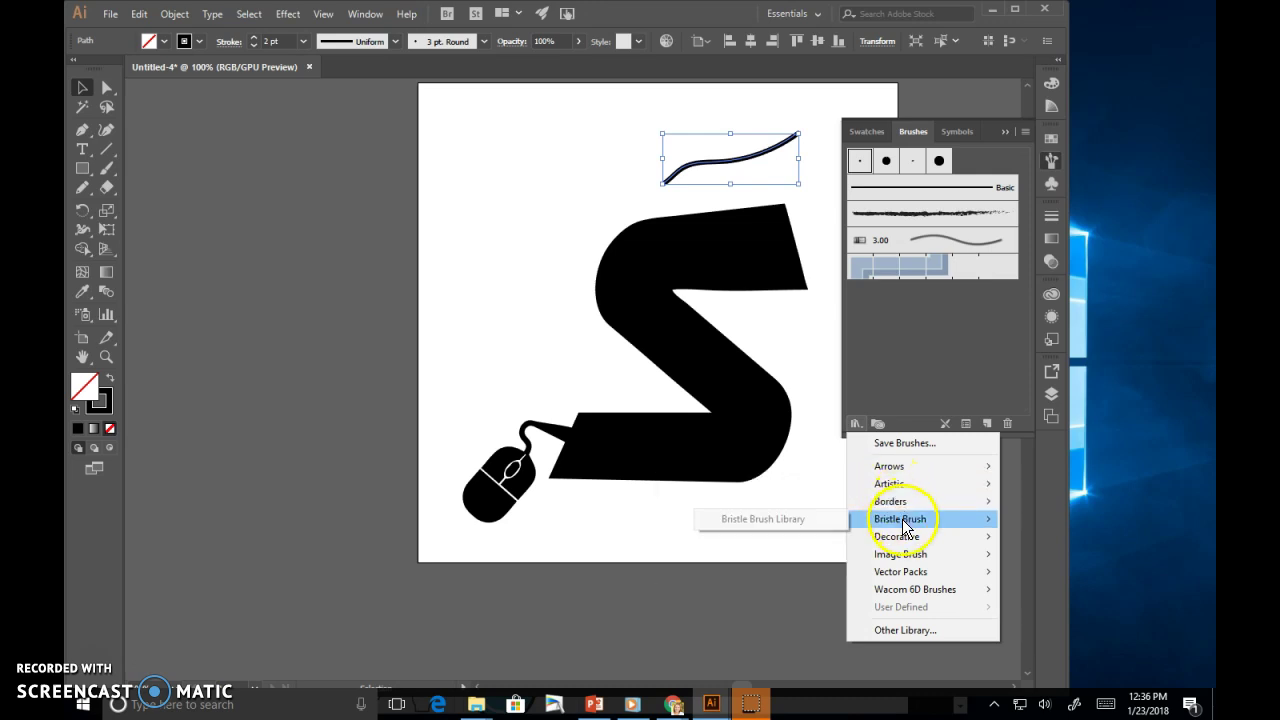
click(903, 538)
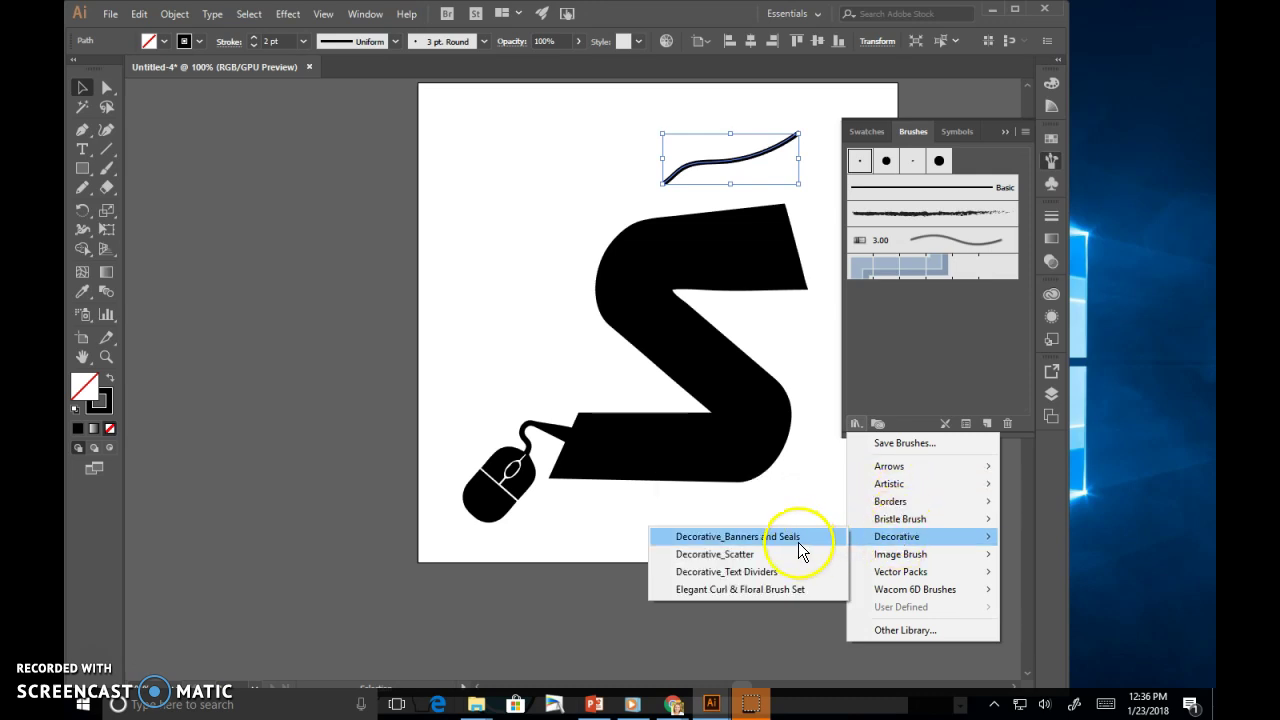
click(770, 588)
drag(654, 444, 679, 564)
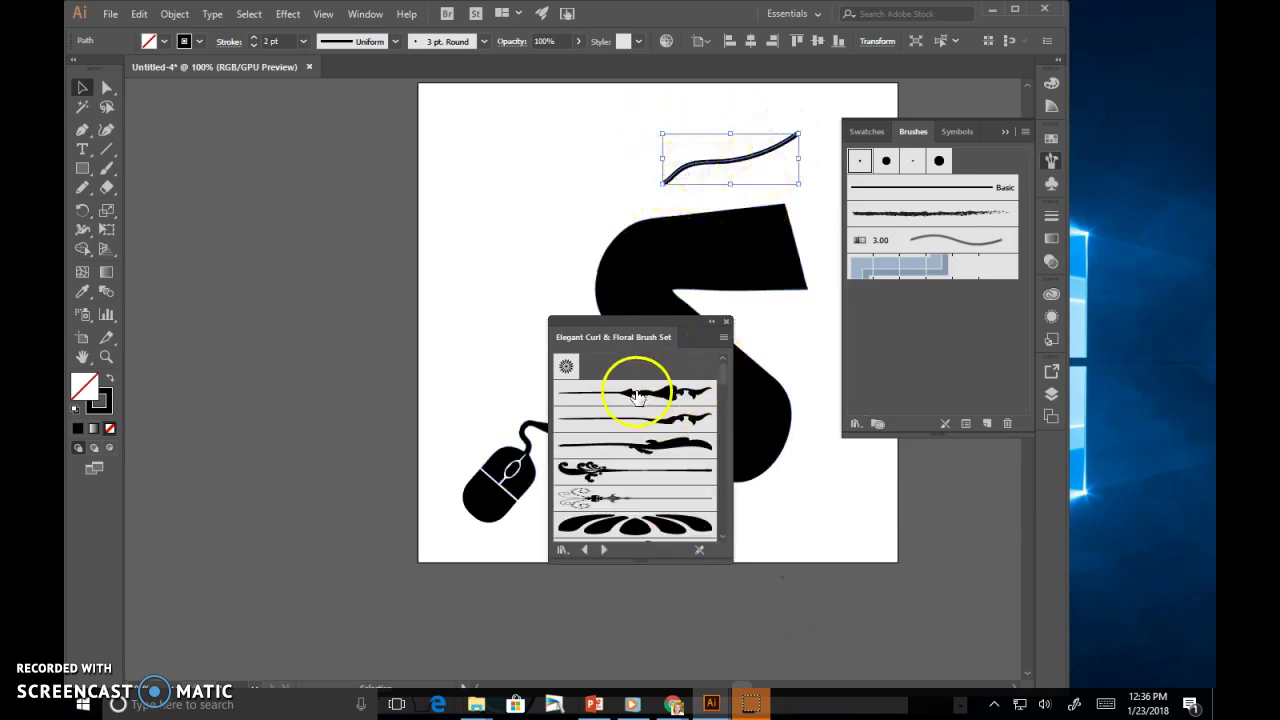
Try the floral brushes on the wavy stroke, apply the petal-fan art brush, and set its weight to 0.75 pt
click(676, 396)
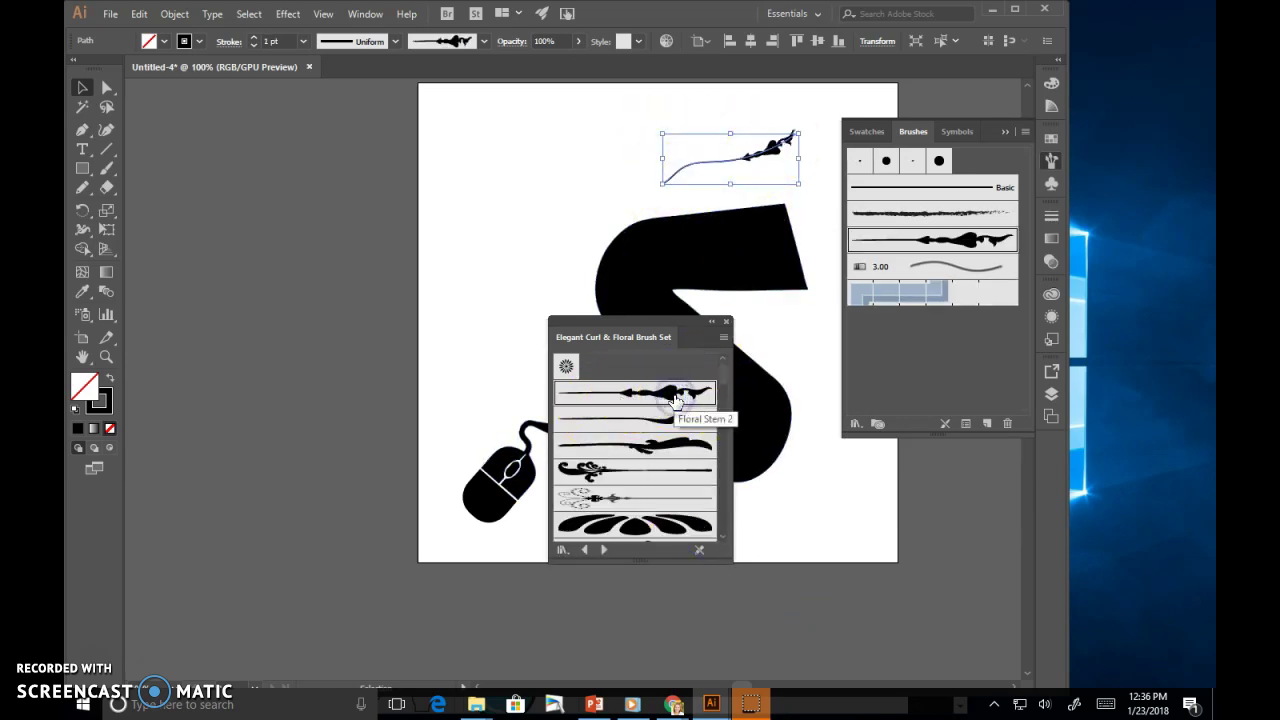
click(666, 440)
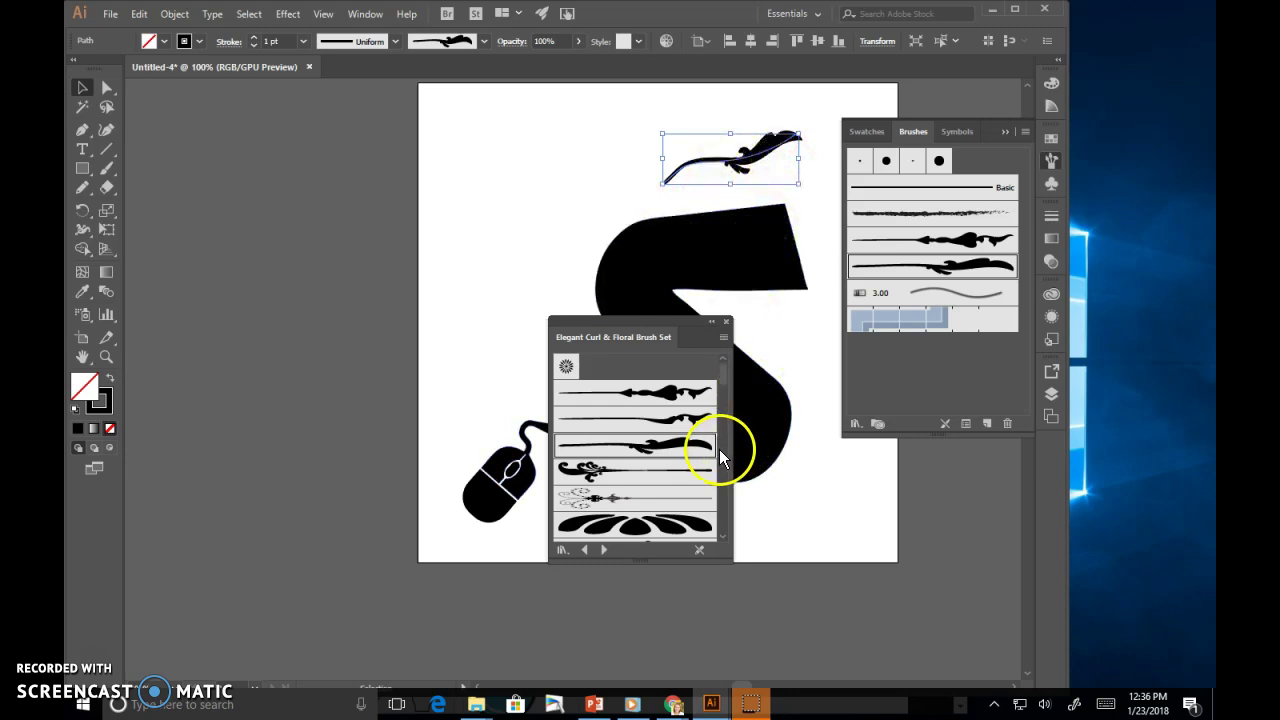
click(625, 528)
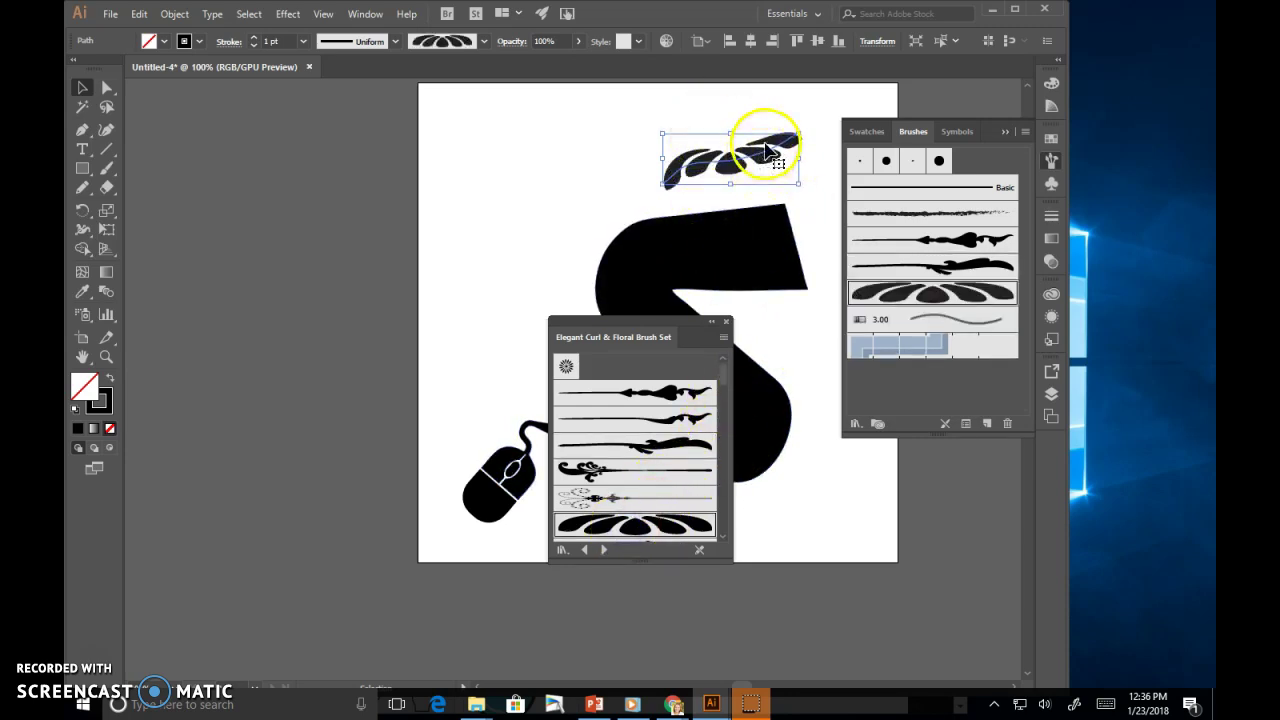
click(254, 46)
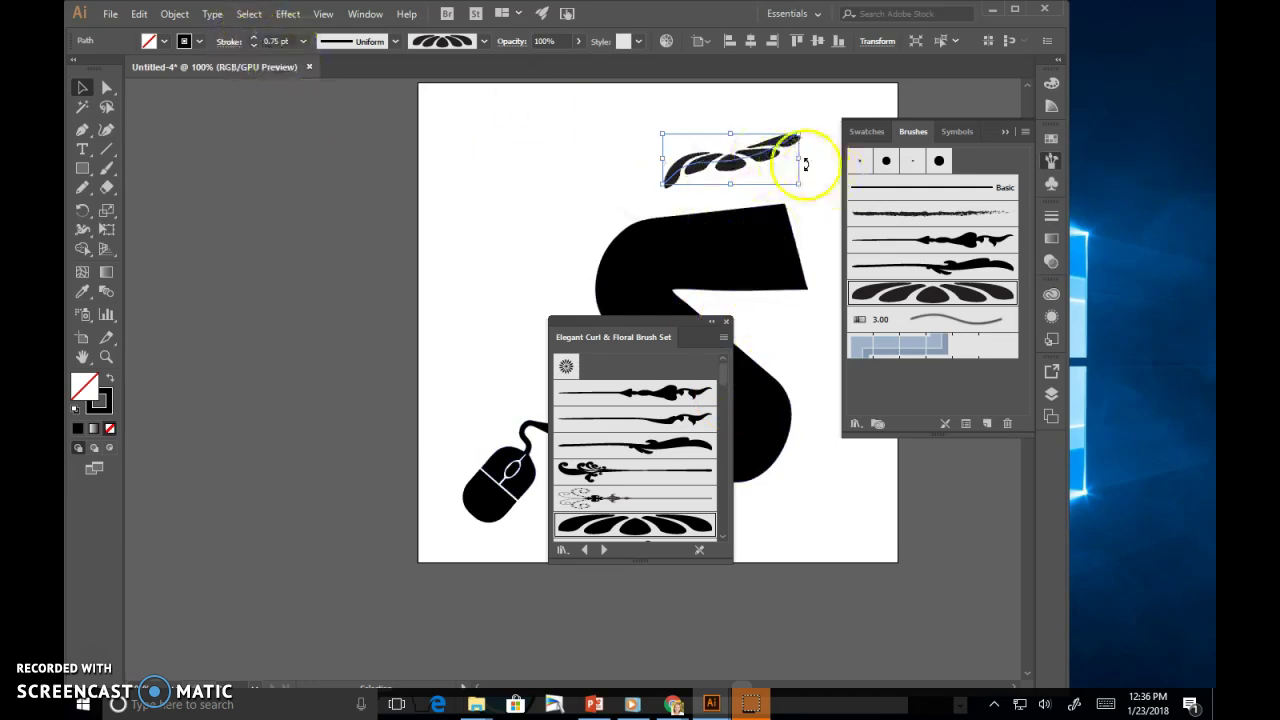
Narrow the petal-fan stroke horizontally, close the floral brush library, and move the stroke to the upper left of the S
drag(800, 160, 752, 160)
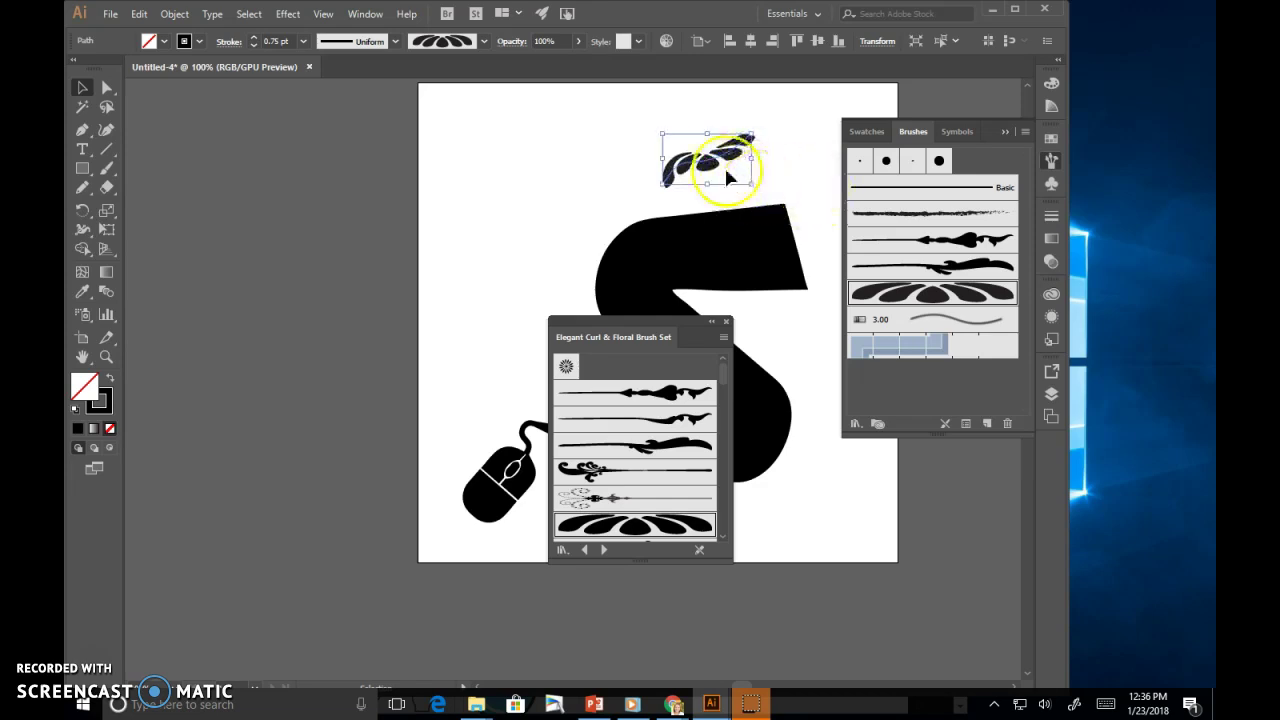
click(728, 320)
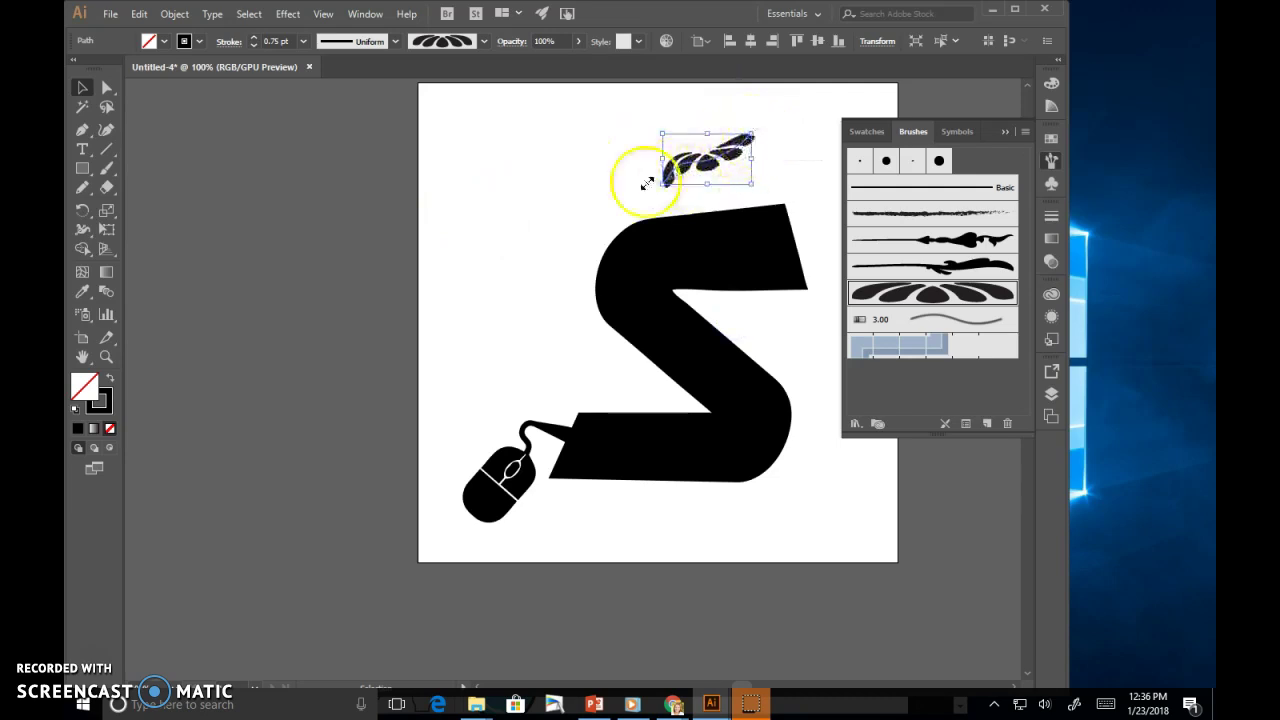
drag(706, 161, 578, 187)
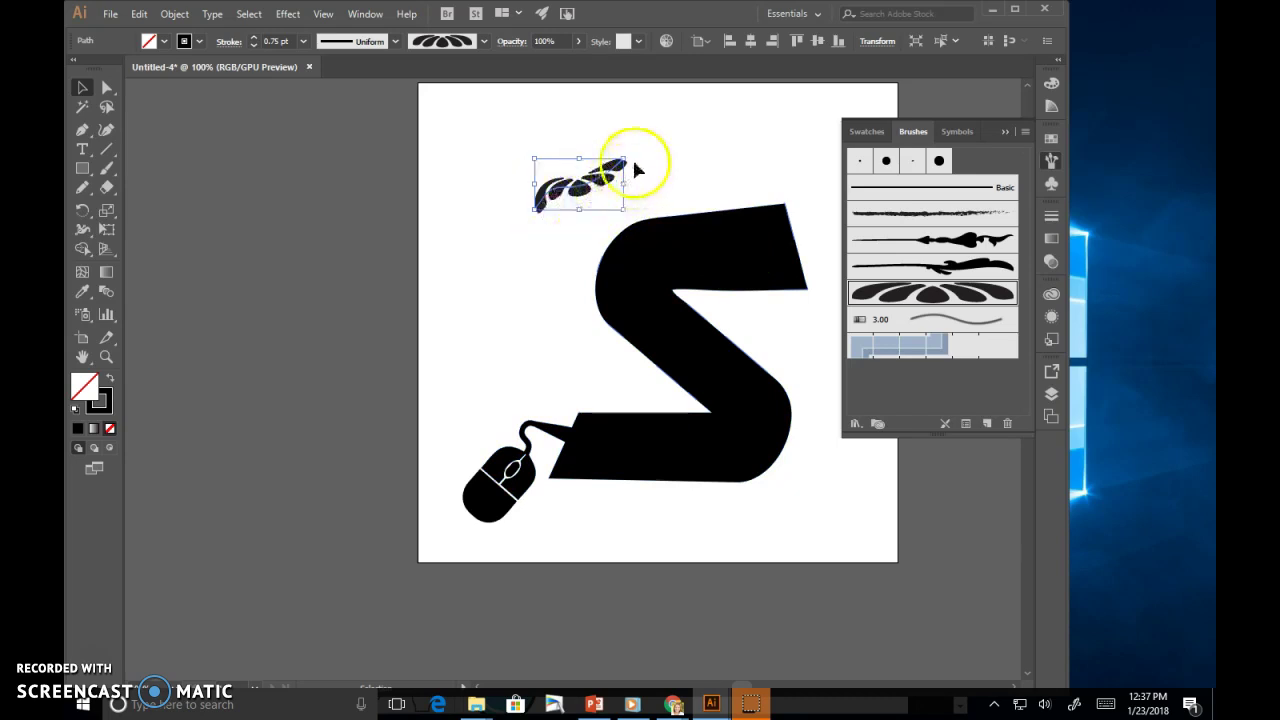
Expand the appearance of the petal-fan stroke into shapes and fill them with yellow
click(167, 18)
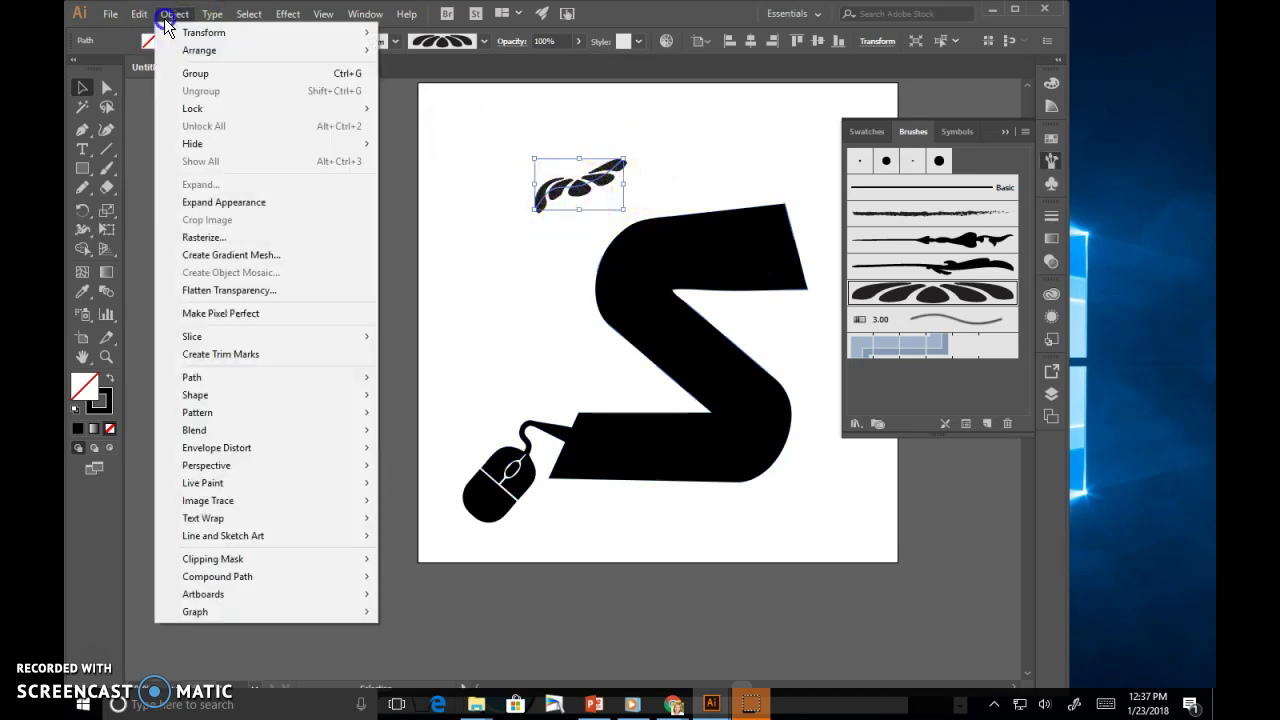
click(228, 205)
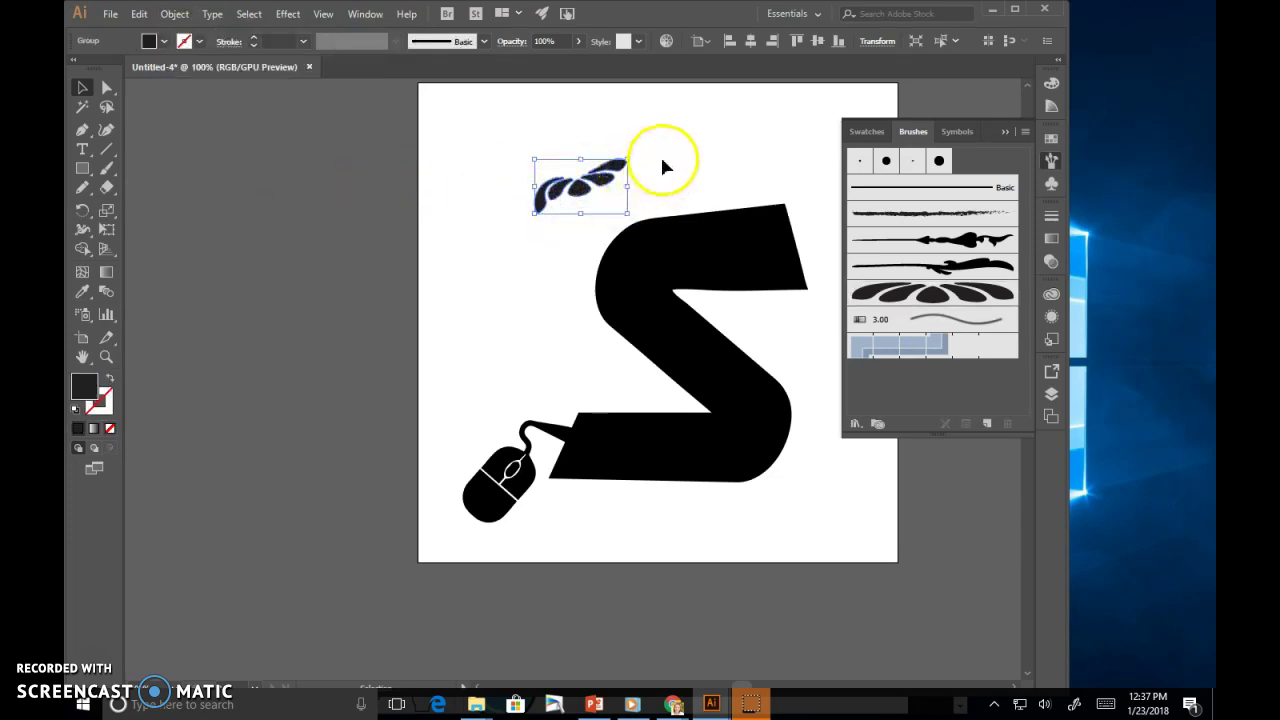
click(646, 162)
click(579, 183)
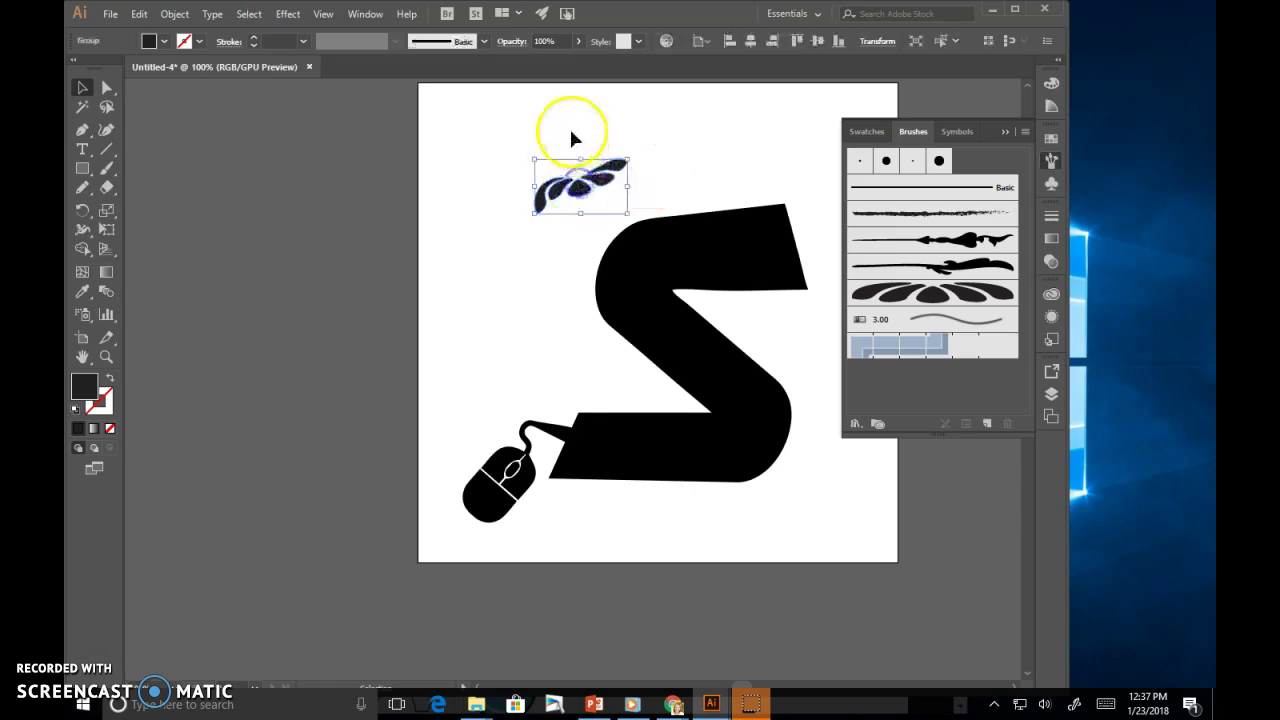
click(161, 42)
click(128, 70)
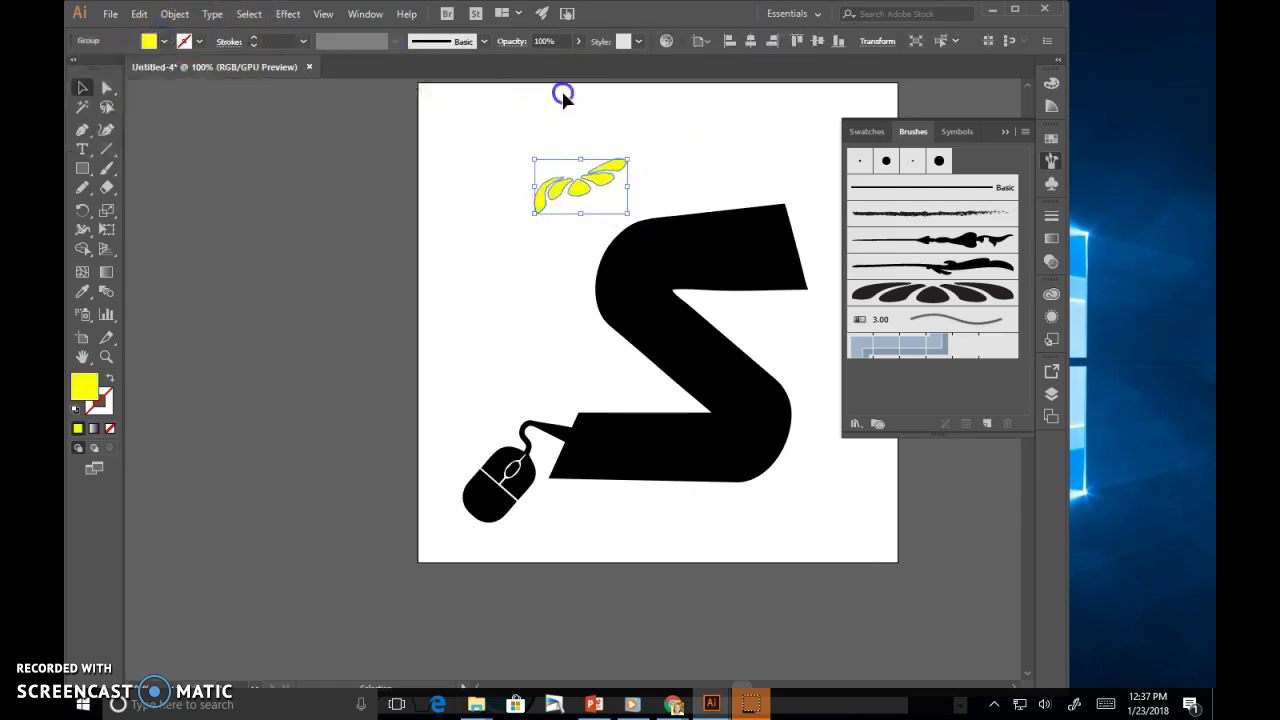
Rotate the yellow petal ornament slightly clockwise and place it just above the upper arm of the S
mouse_move(581, 193)
mouse_down()
mouse_move(668, 210)
mouse_move(733, 249)
mouse_up()
drag(787, 207, 722, 148)
click(741, 236)
click(580, 226)
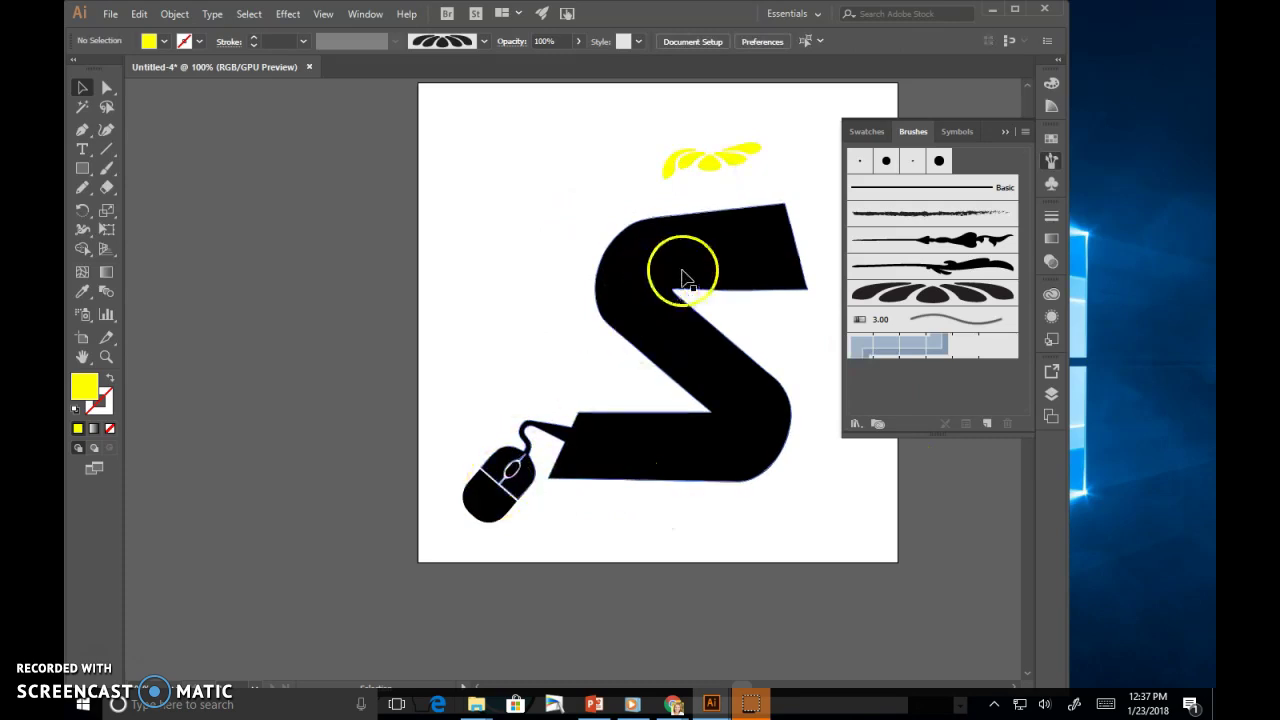
Select the black S with its attached mouse and make them a compound path
drag(461, 230, 686, 502)
drag(821, 536, 823, 531)
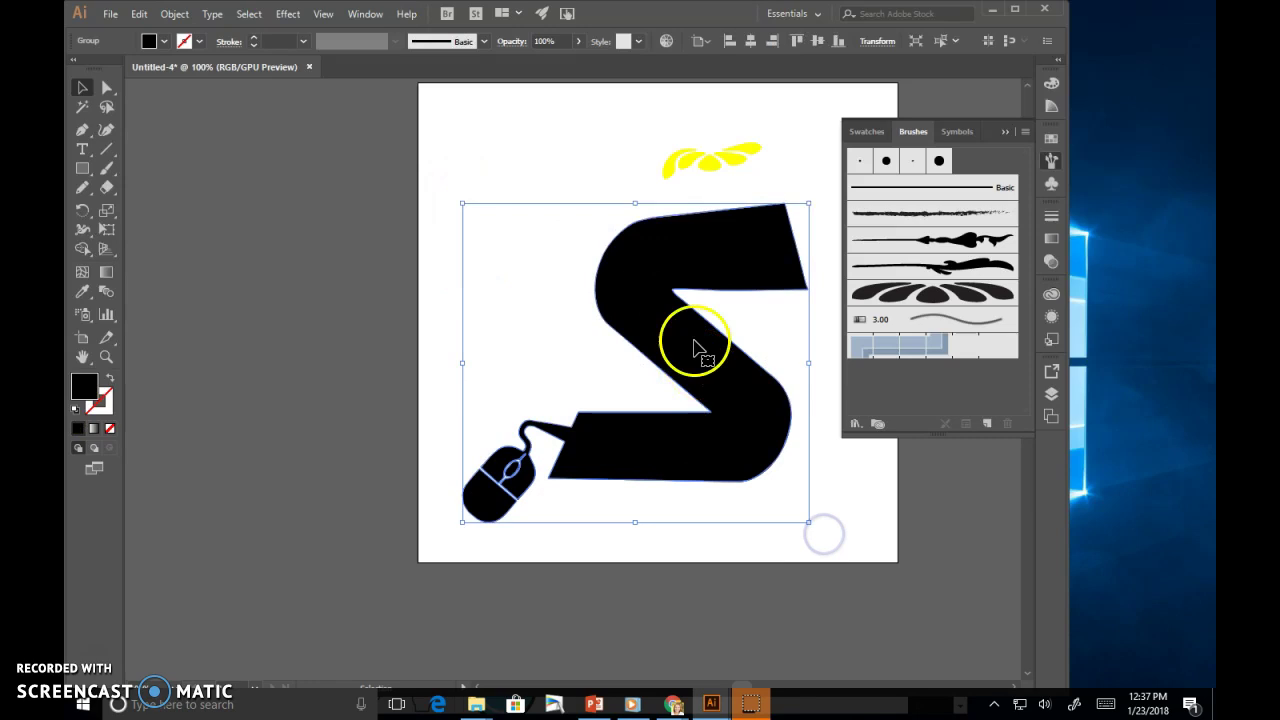
click(175, 14)
mouse_move(212, 576)
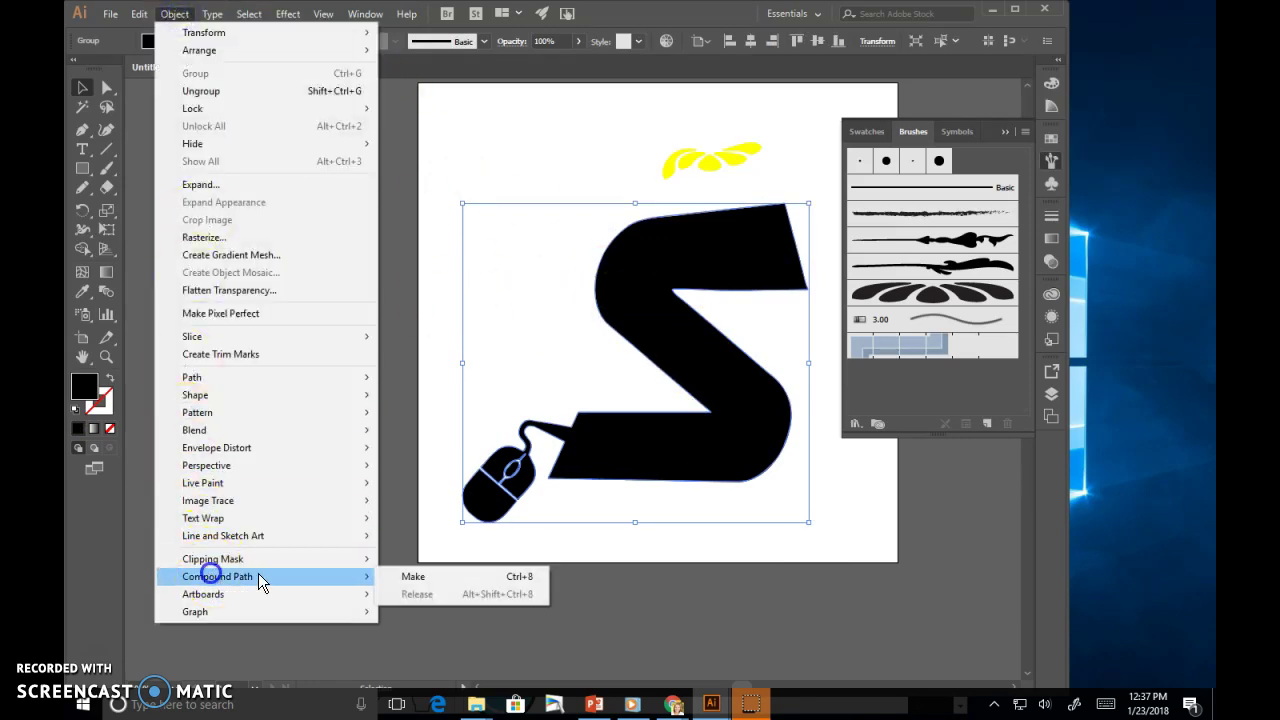
click(420, 579)
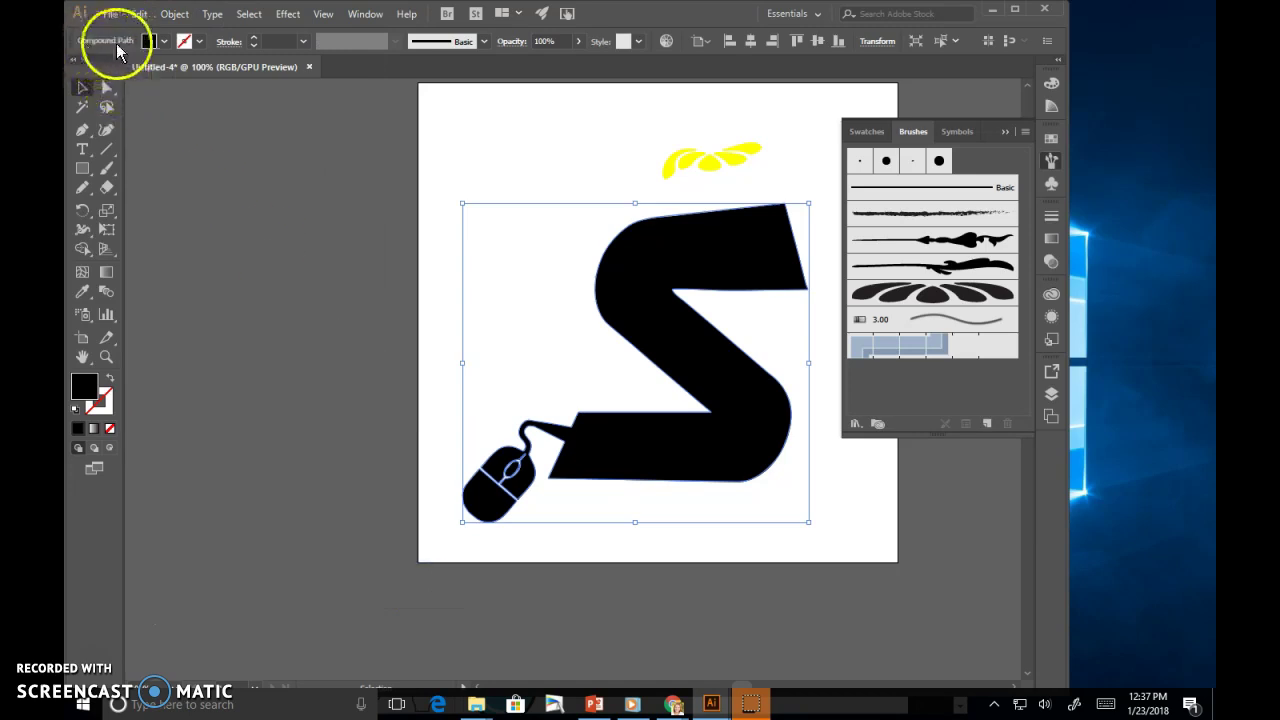
Move the yellow petal ornament onto the upper arm of the S, near its right end
drag(692, 150, 705, 233)
drag(800, 251, 786, 217)
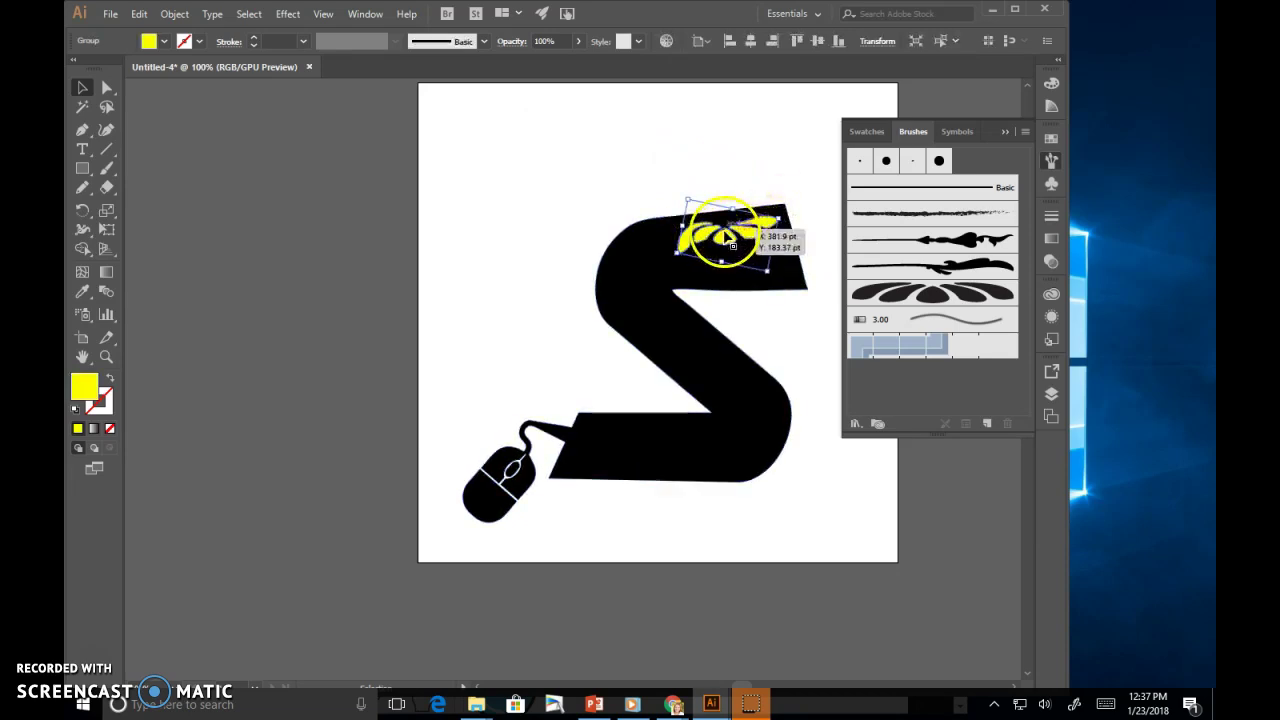
click(640, 196)
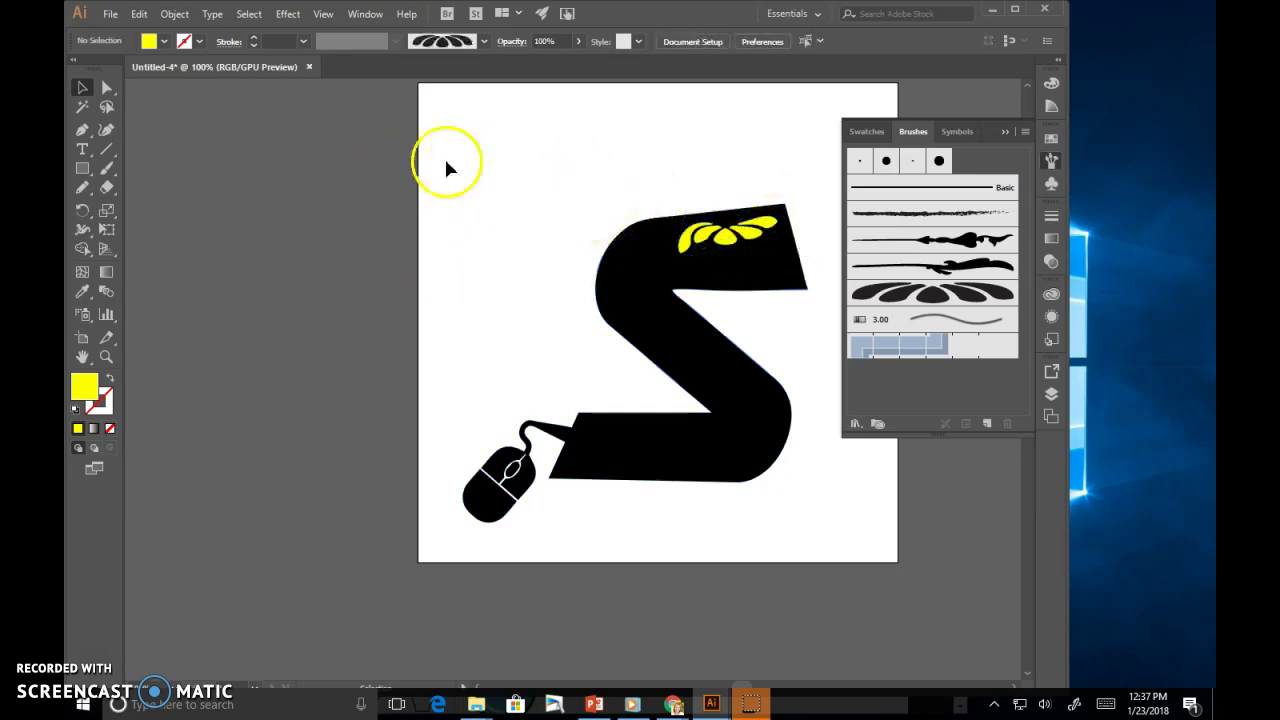
Select the S and the petal ornament and cut the petals out of the letter with Pathfinder's Minus Front
click(727, 272)
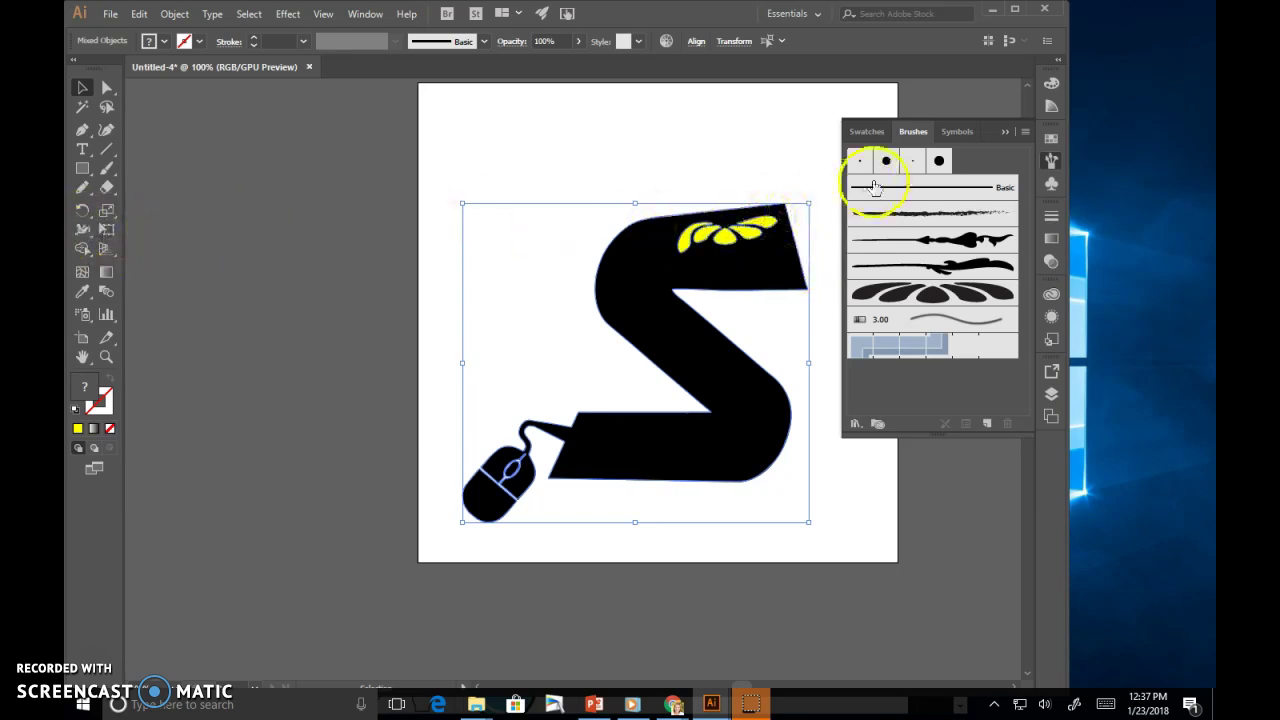
click(365, 13)
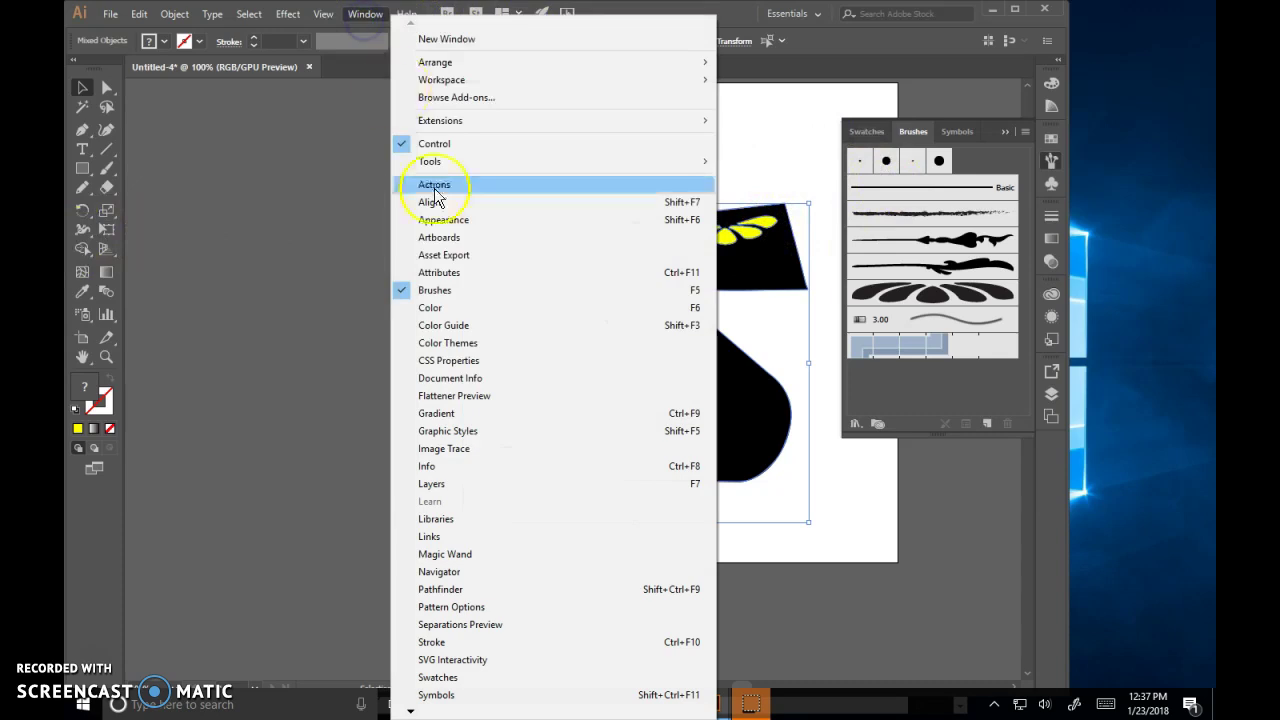
click(449, 589)
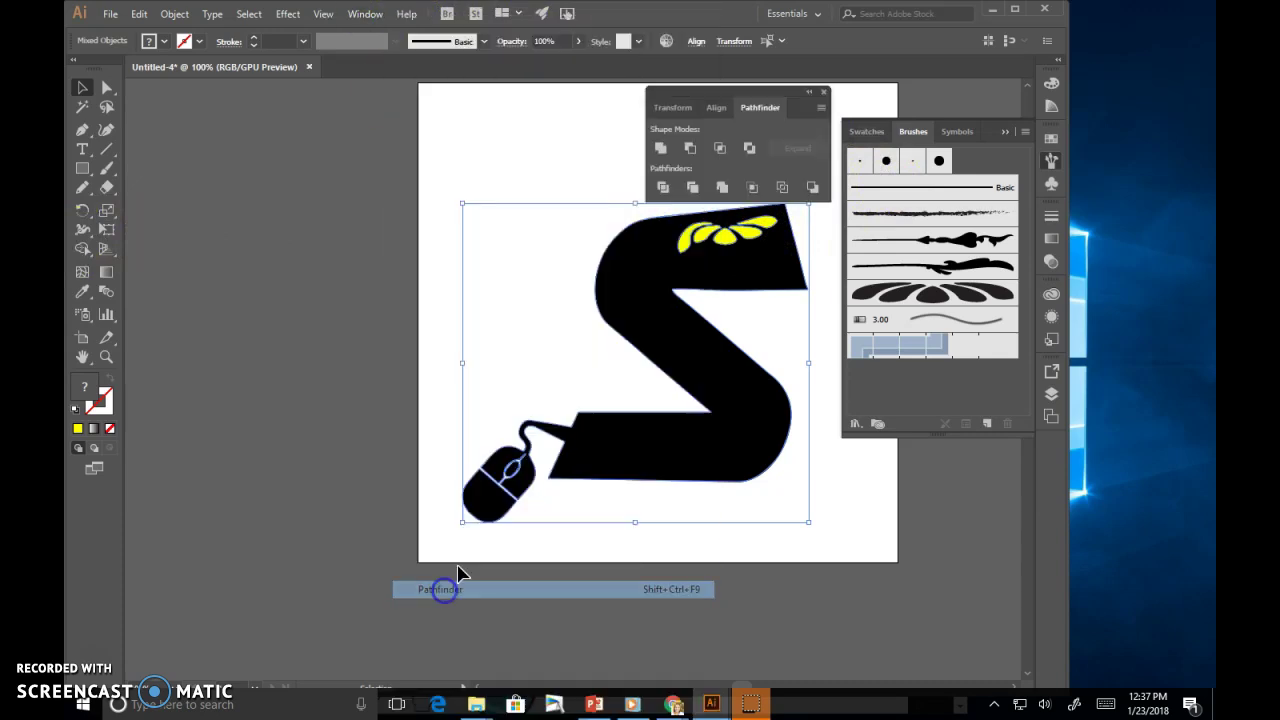
click(692, 148)
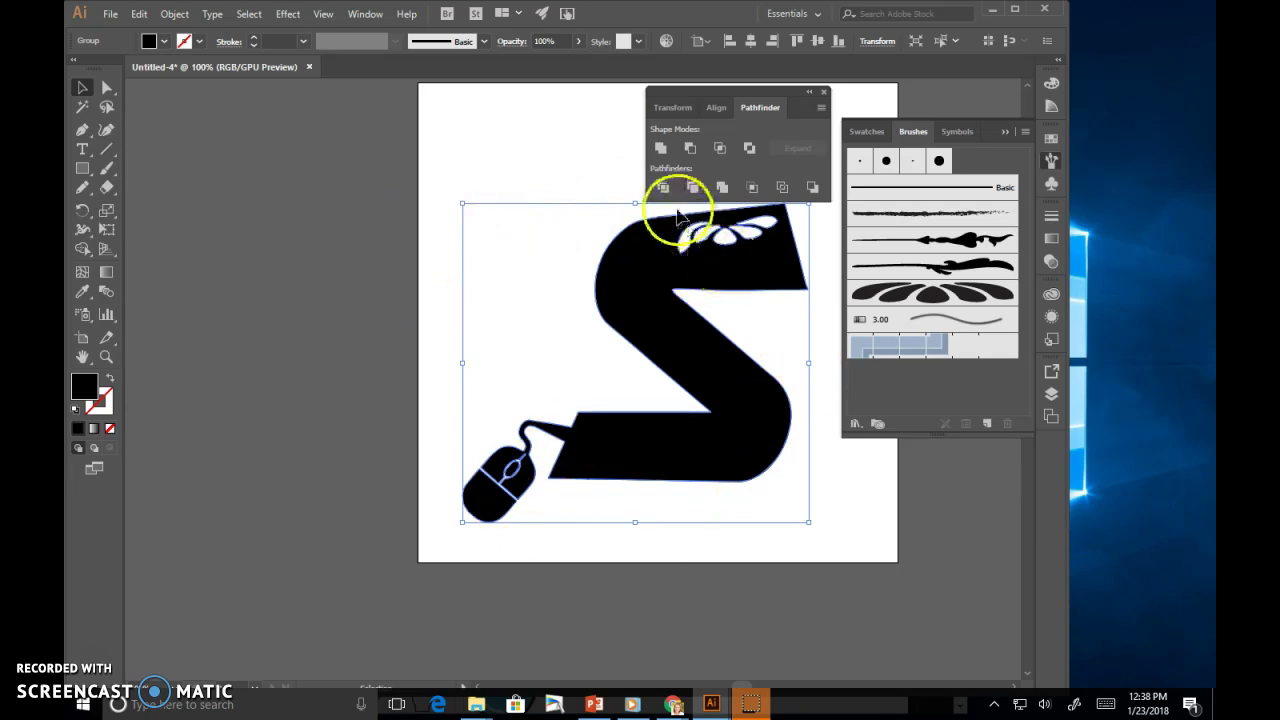
click(570, 135)
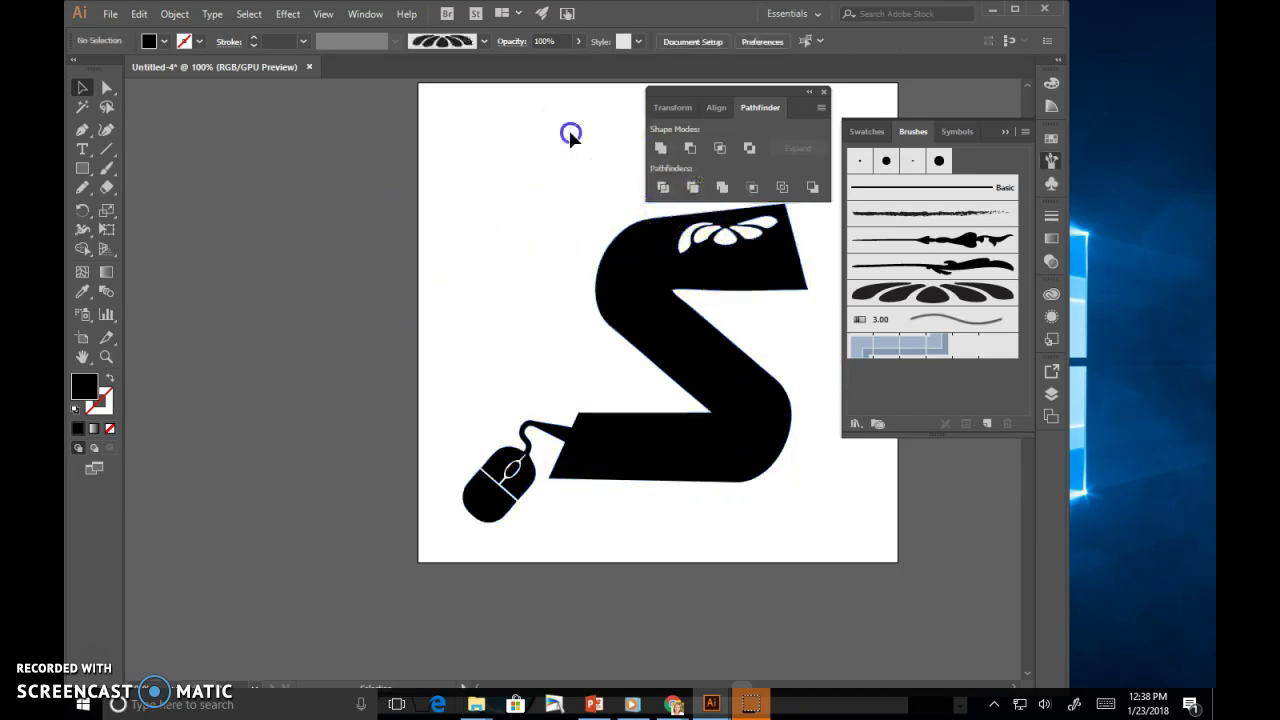
Fill the whole S-and-mouse logo with dark red
click(752, 290)
click(161, 40)
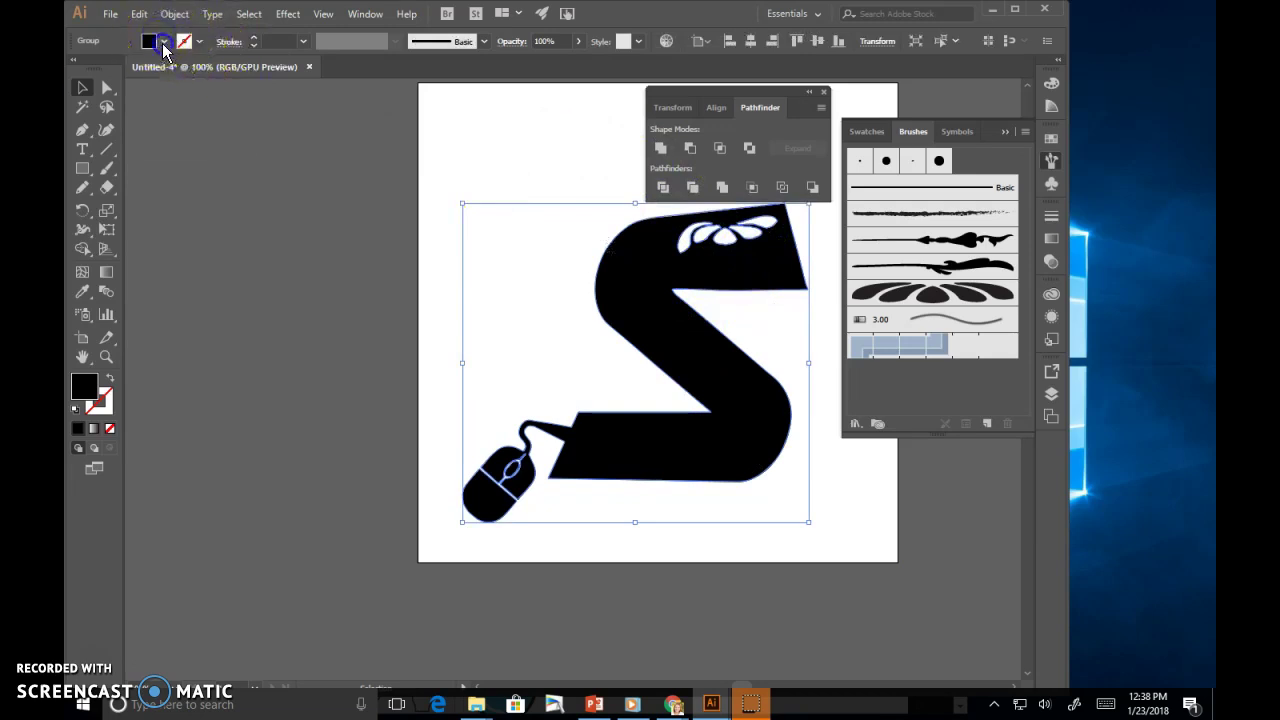
click(190, 69)
click(484, 150)
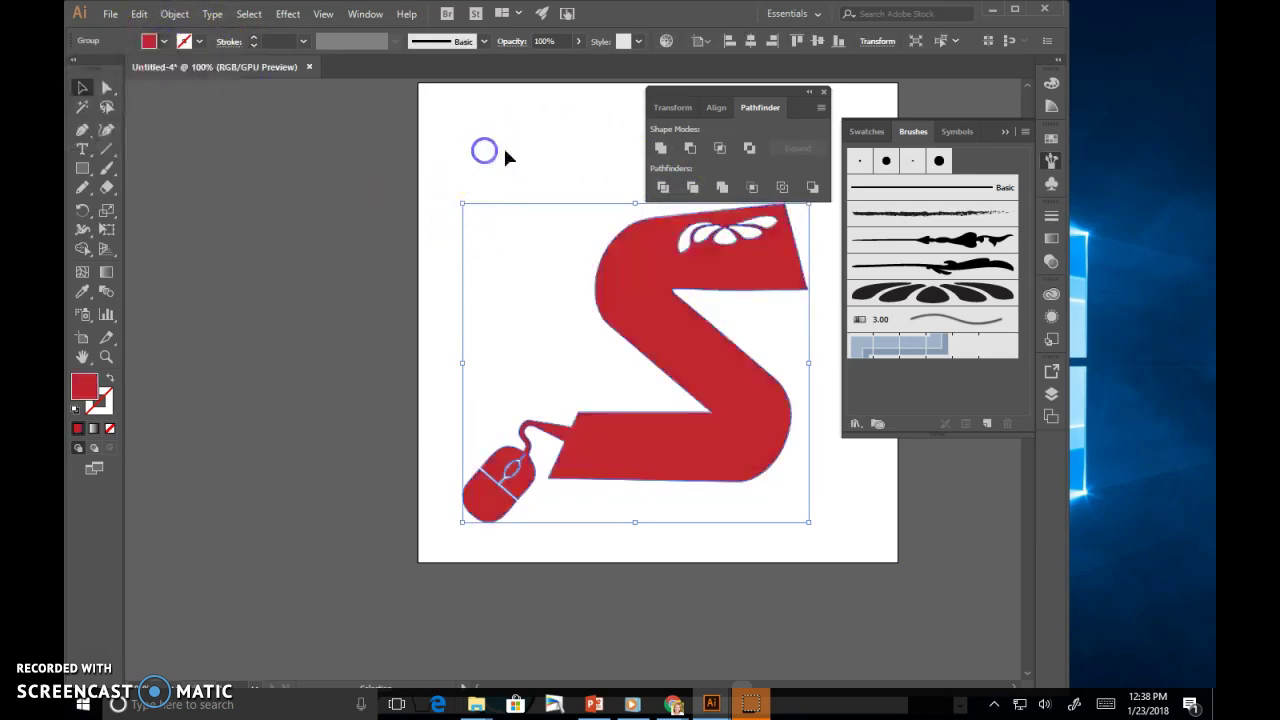
click(820, 543)
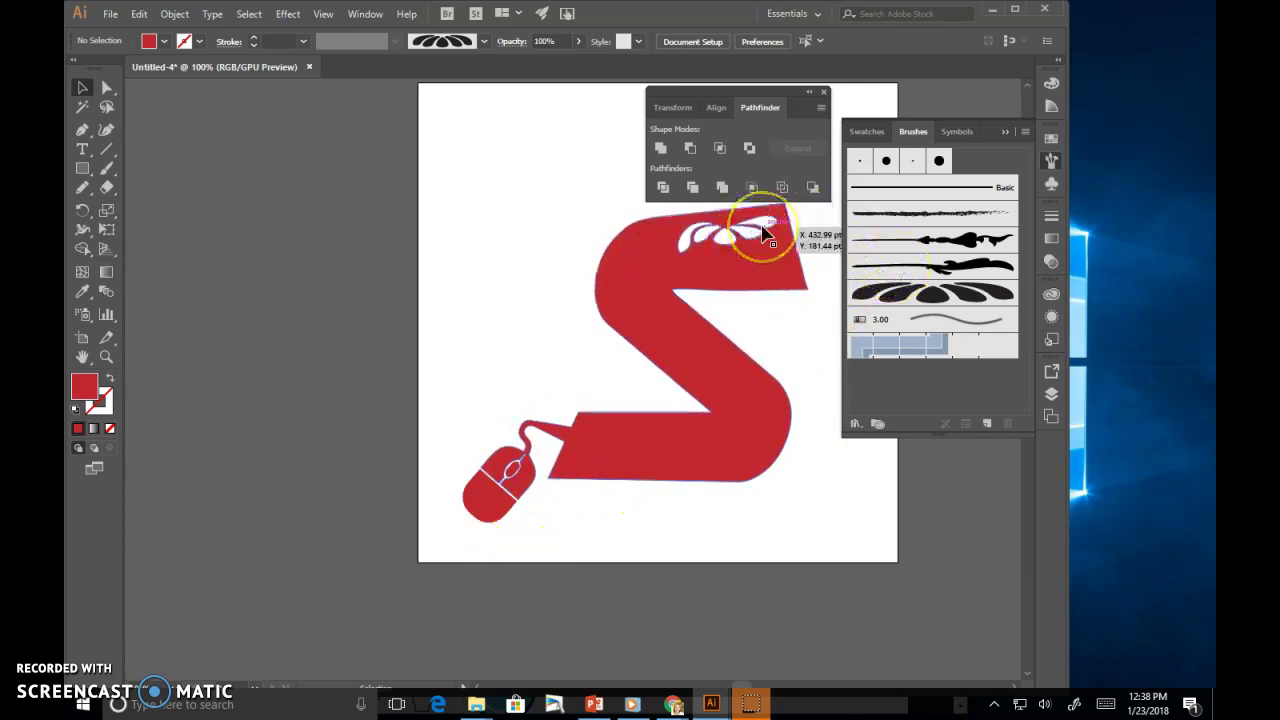
Try to reshape the S by moving the lower corner point of its upper arm inward, and undo the move
click(105, 92)
click(806, 288)
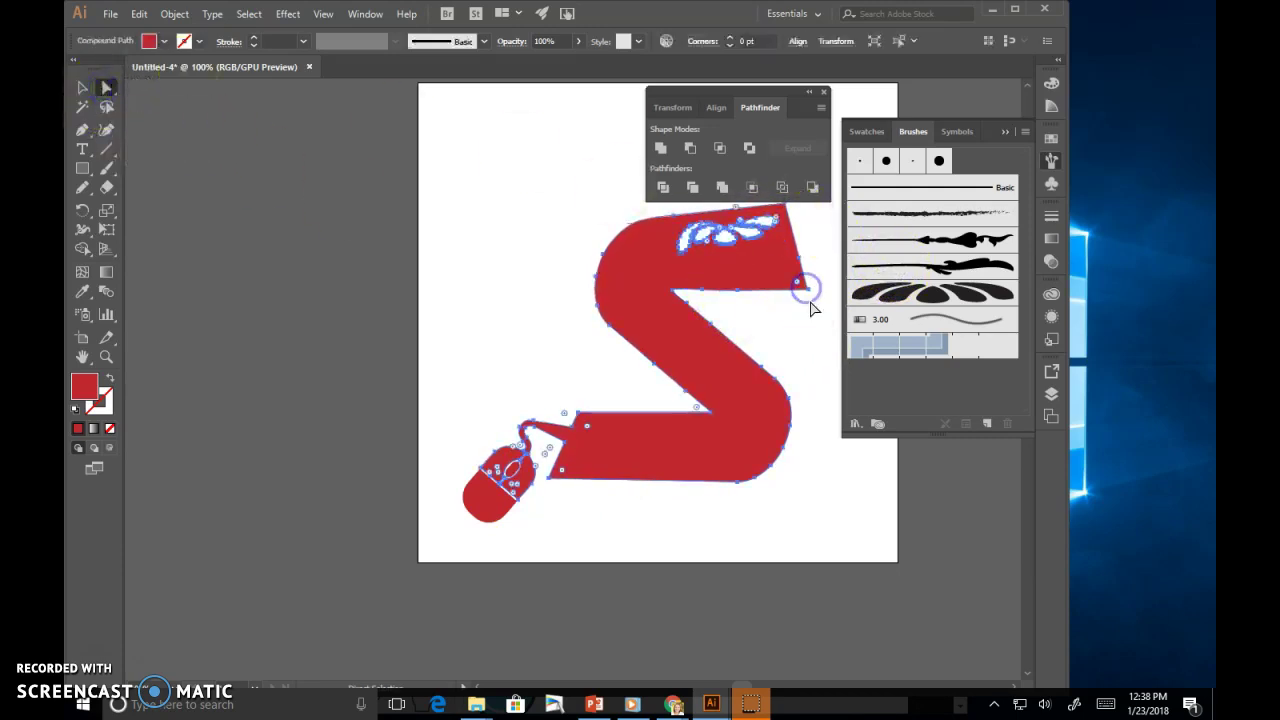
drag(810, 296, 778, 282)
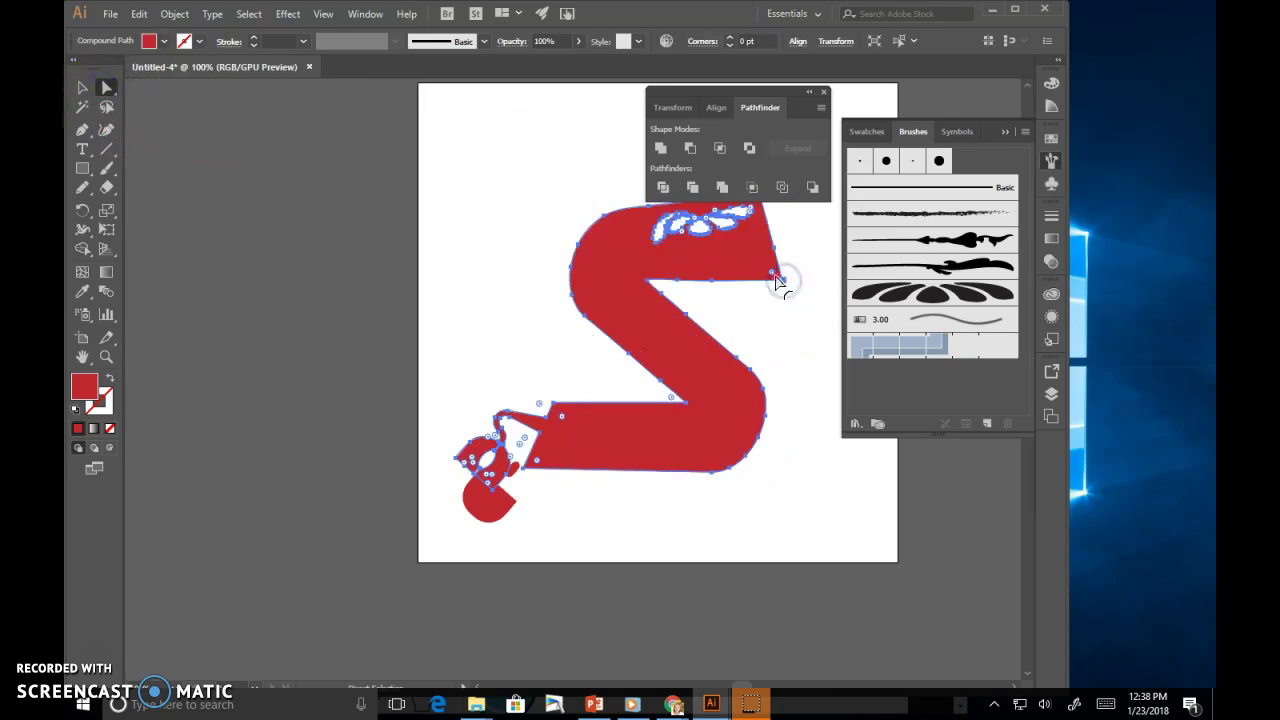
key(ctrl+z)
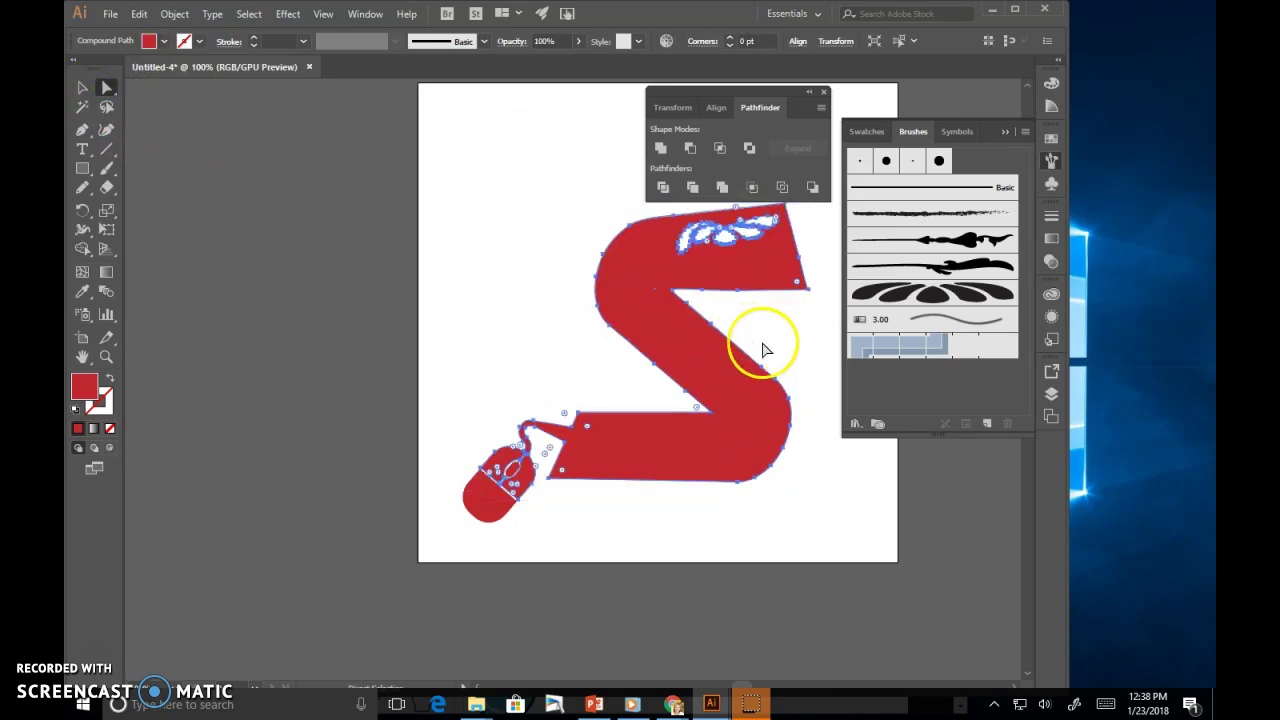
click(807, 343)
drag(810, 297, 763, 277)
Select the whole red logo as one group and shift it slightly to the right on the artboard
click(83, 87)
click(716, 382)
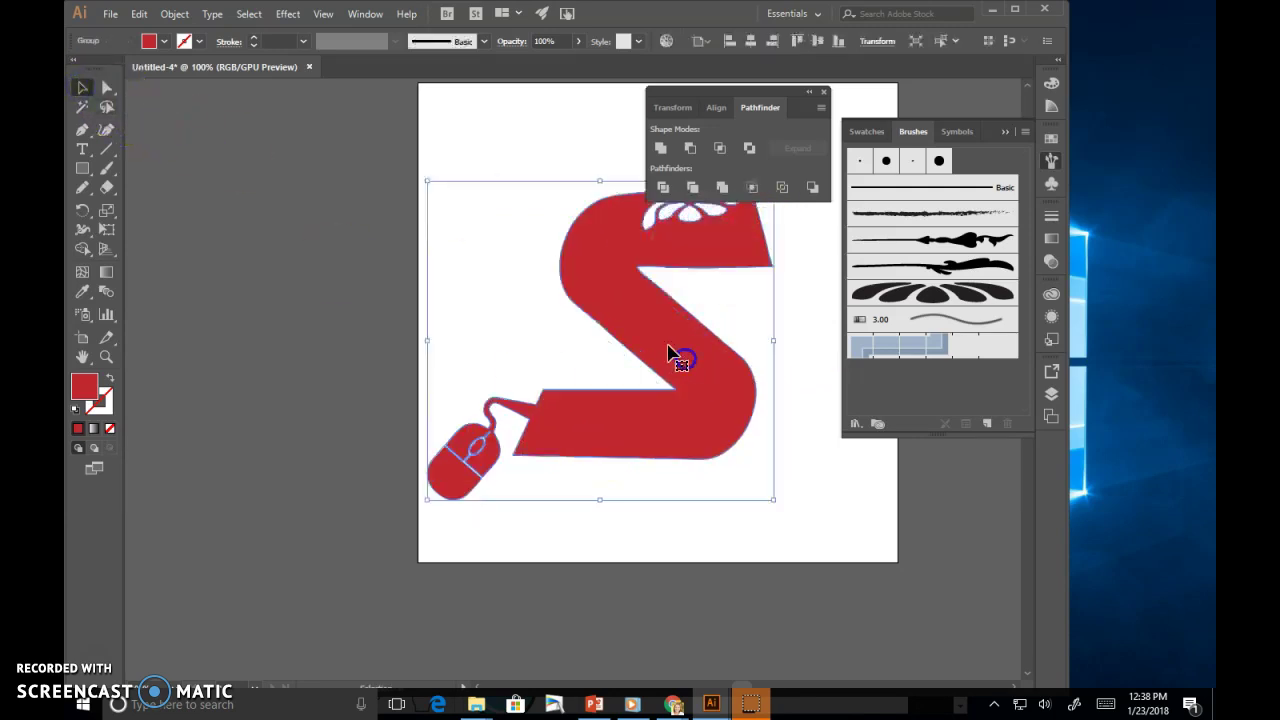
drag(680, 447, 710, 461)
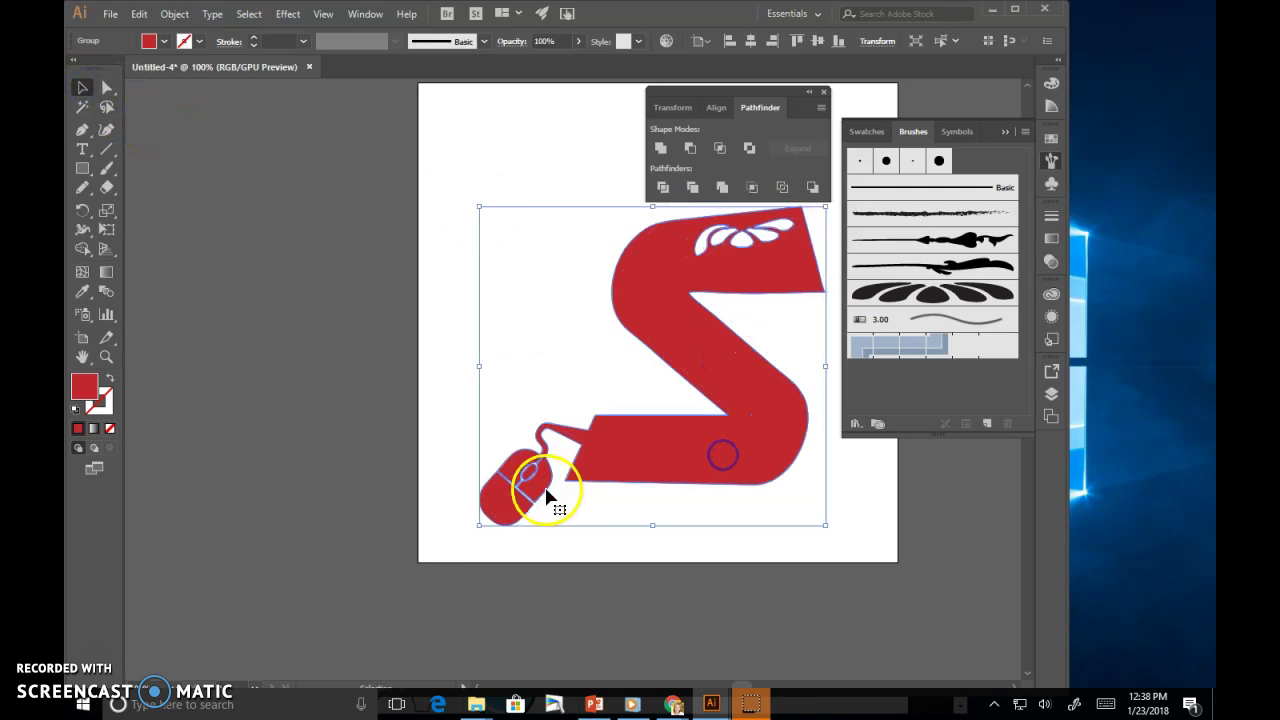
Select the entire red logo, including the mouse and the petal cutout, and make it one compound path
click(561, 192)
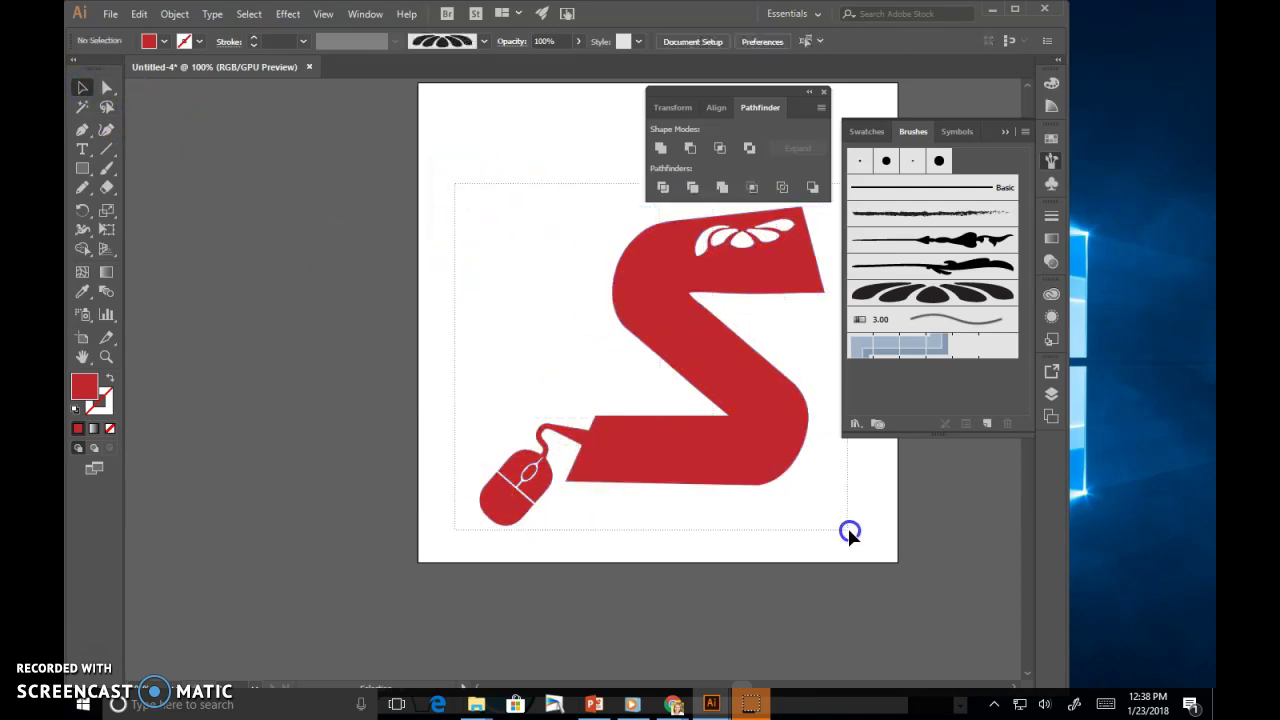
drag(849, 535, 849, 533)
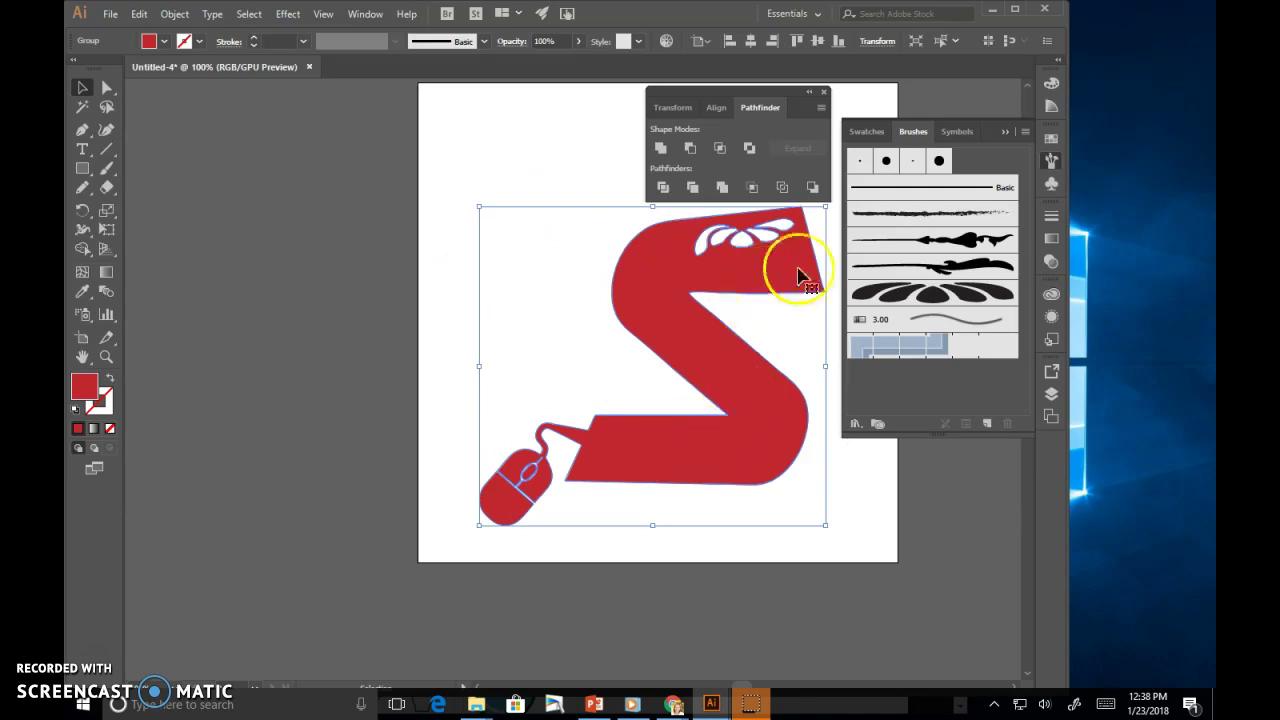
click(173, 14)
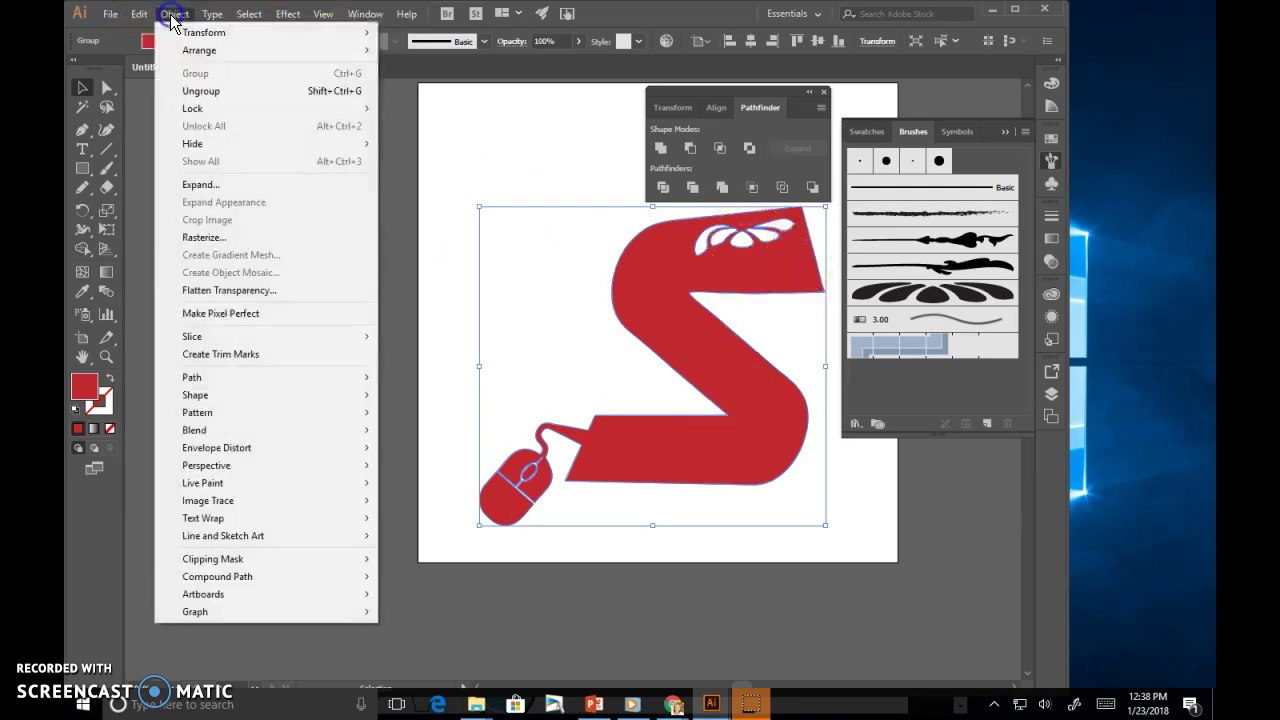
mouse_move(297, 577)
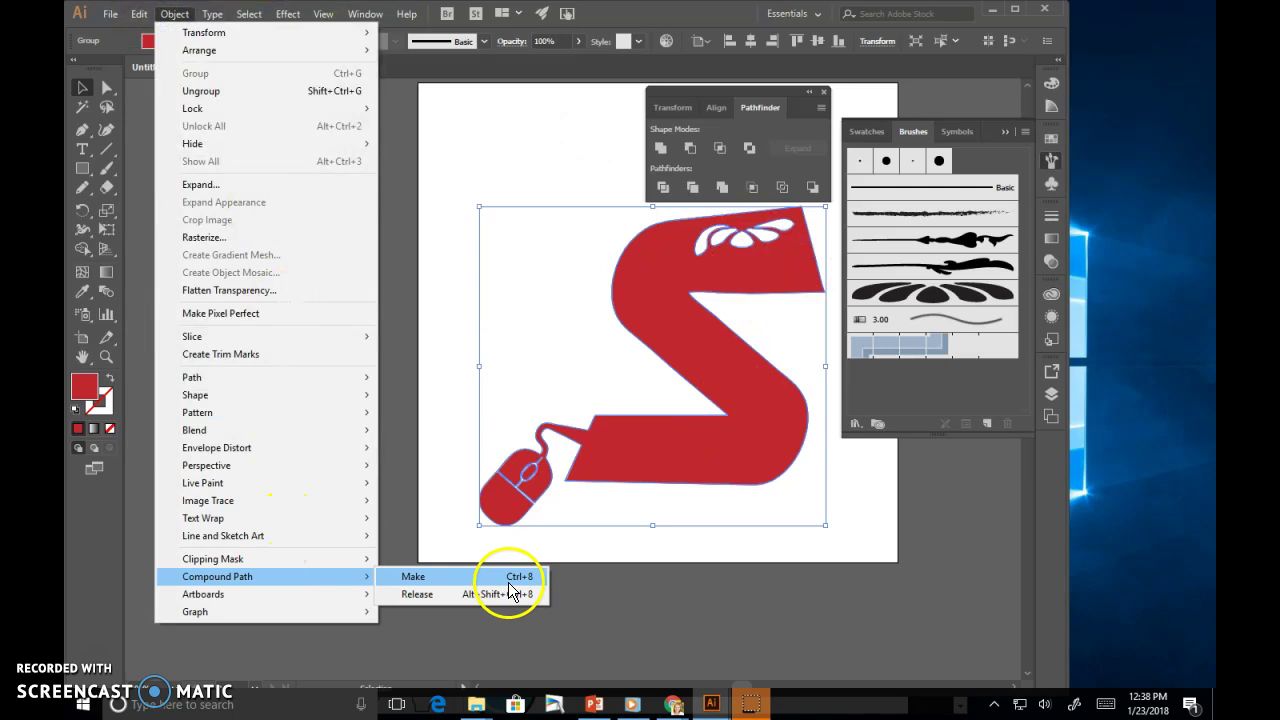
click(511, 579)
click(580, 533)
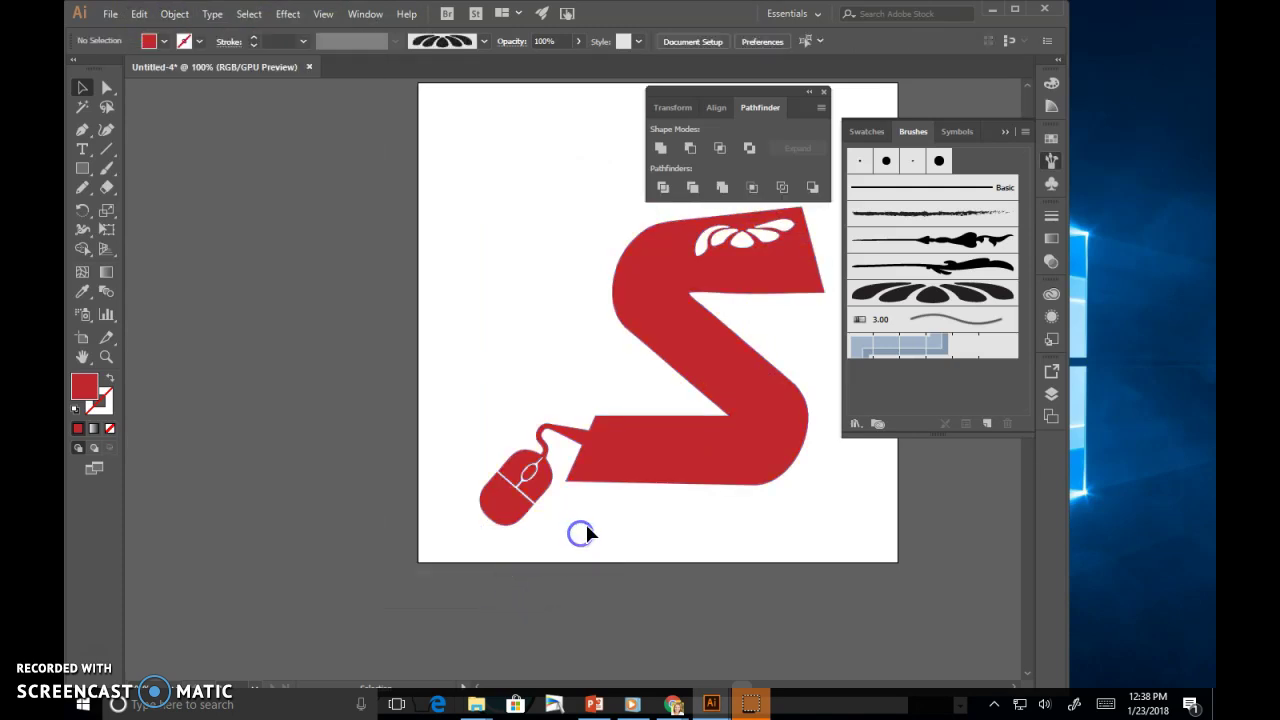
Shift the whole logo slightly up and move the lower corner anchor point of the S's upper arm inward and upward
mouse_move(752, 432)
mouse_down()
mouse_move(741, 426)
mouse_move(752, 430)
mouse_move(751, 413)
mouse_up()
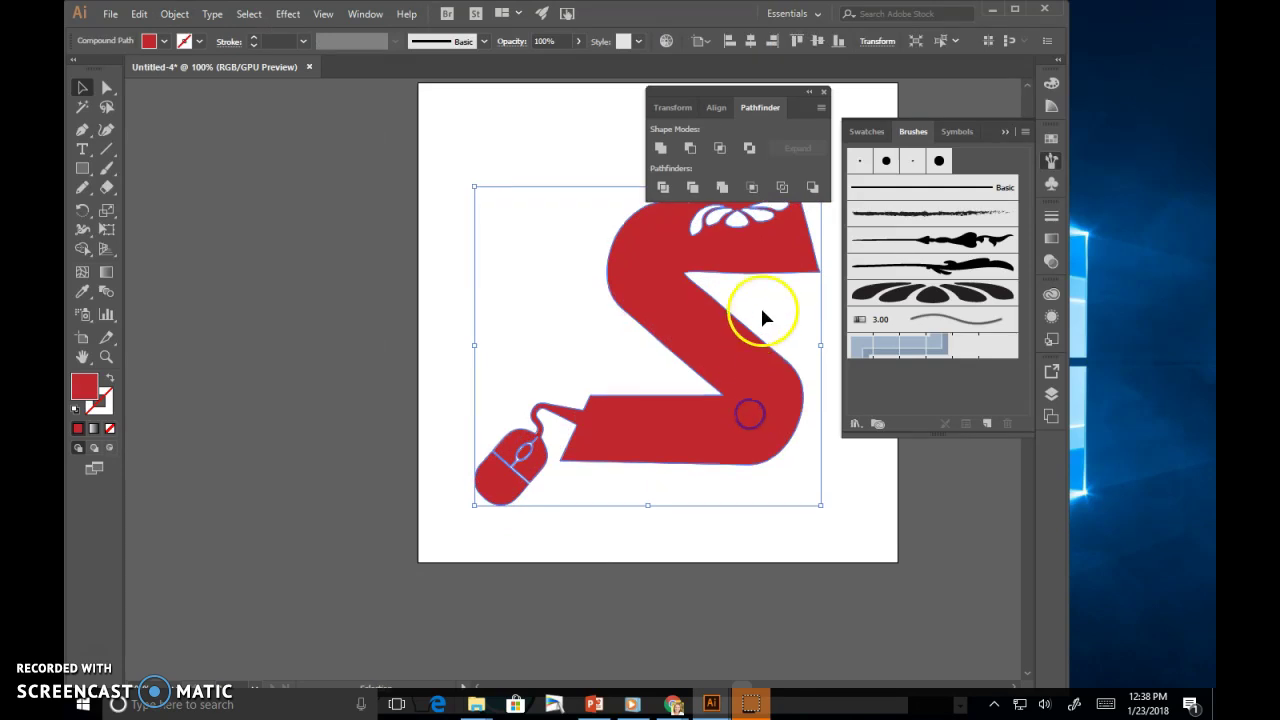
click(107, 87)
click(829, 300)
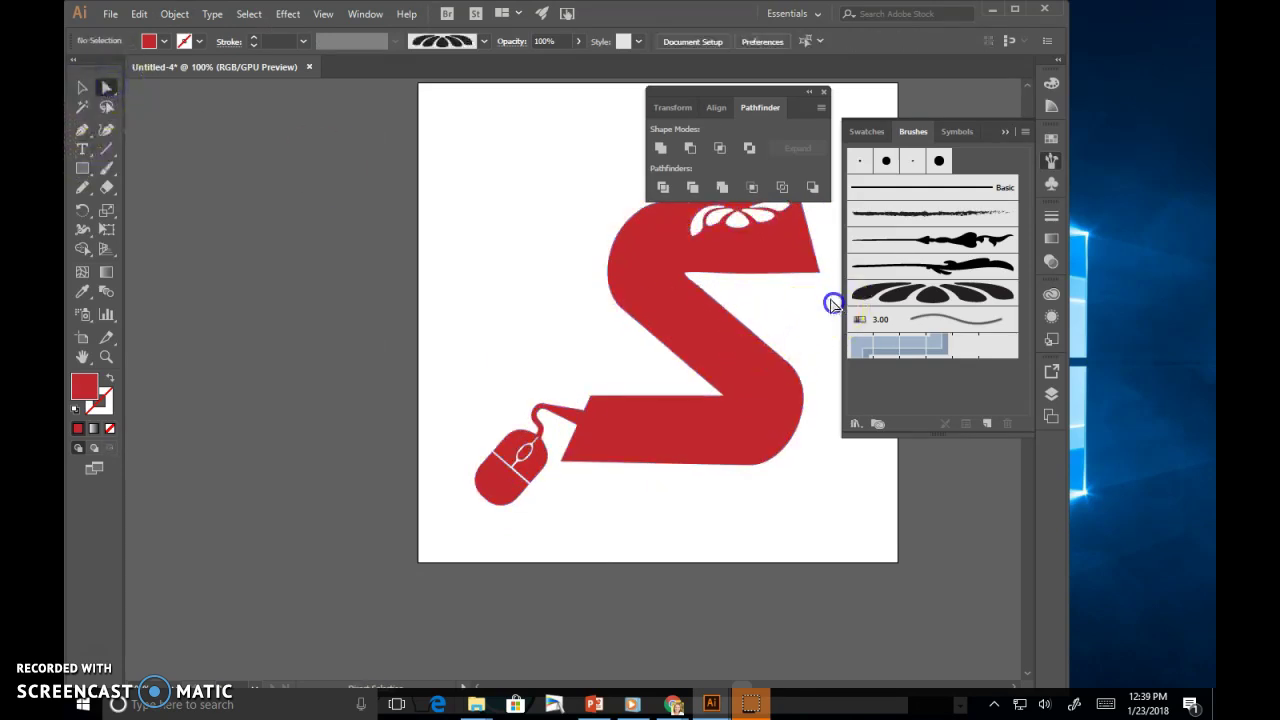
click(818, 271)
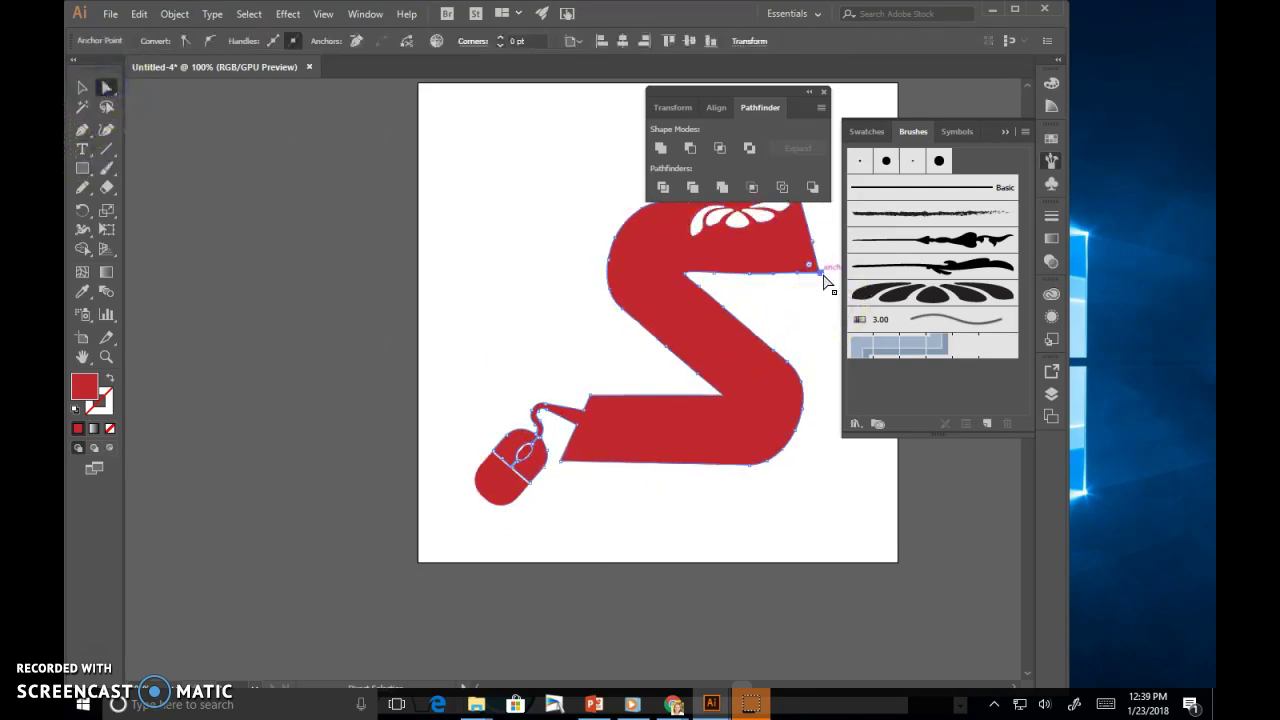
drag(822, 276, 777, 243)
scroll(800, 330, up, 1)
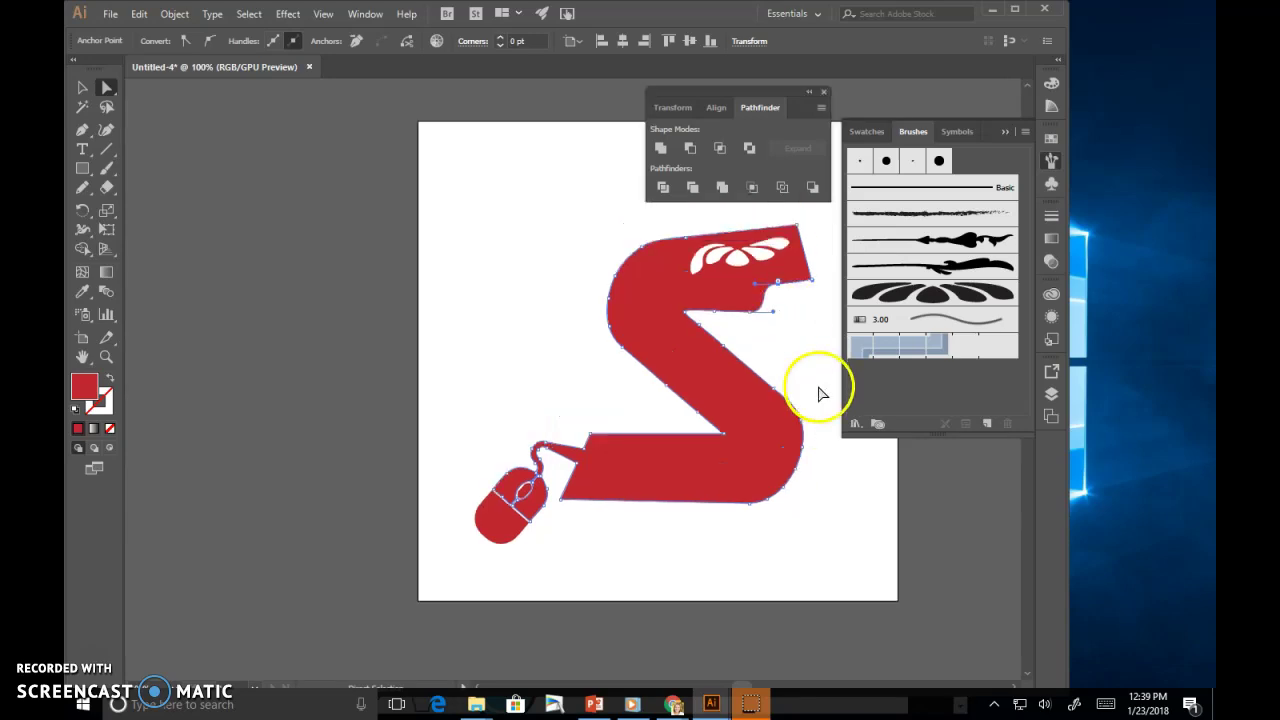
Convert the moved corner anchor point to smooth and pull its direction handle downward to reshape the notch
click(205, 43)
click(207, 42)
drag(784, 268, 788, 315)
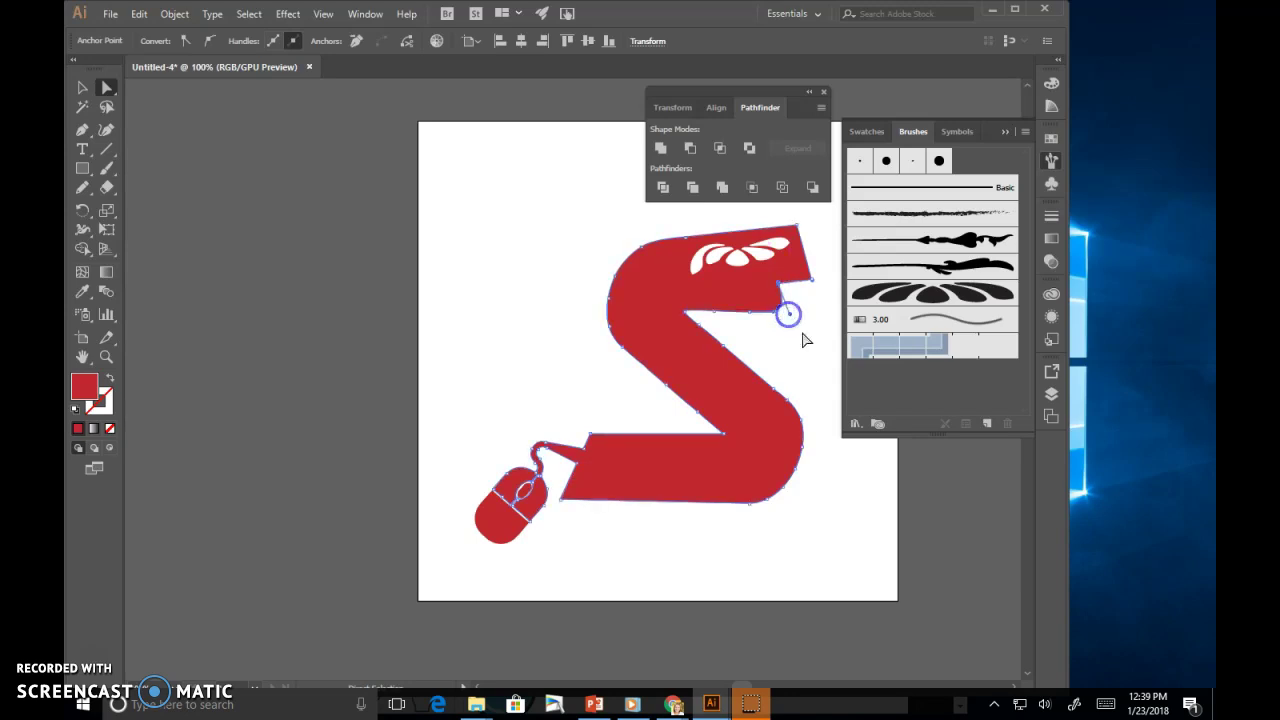
Delete the moved anchor point from the end of the S's upper arm with the Pen tool and deselect the logo
click(84, 139)
drag(82, 132, 126, 165)
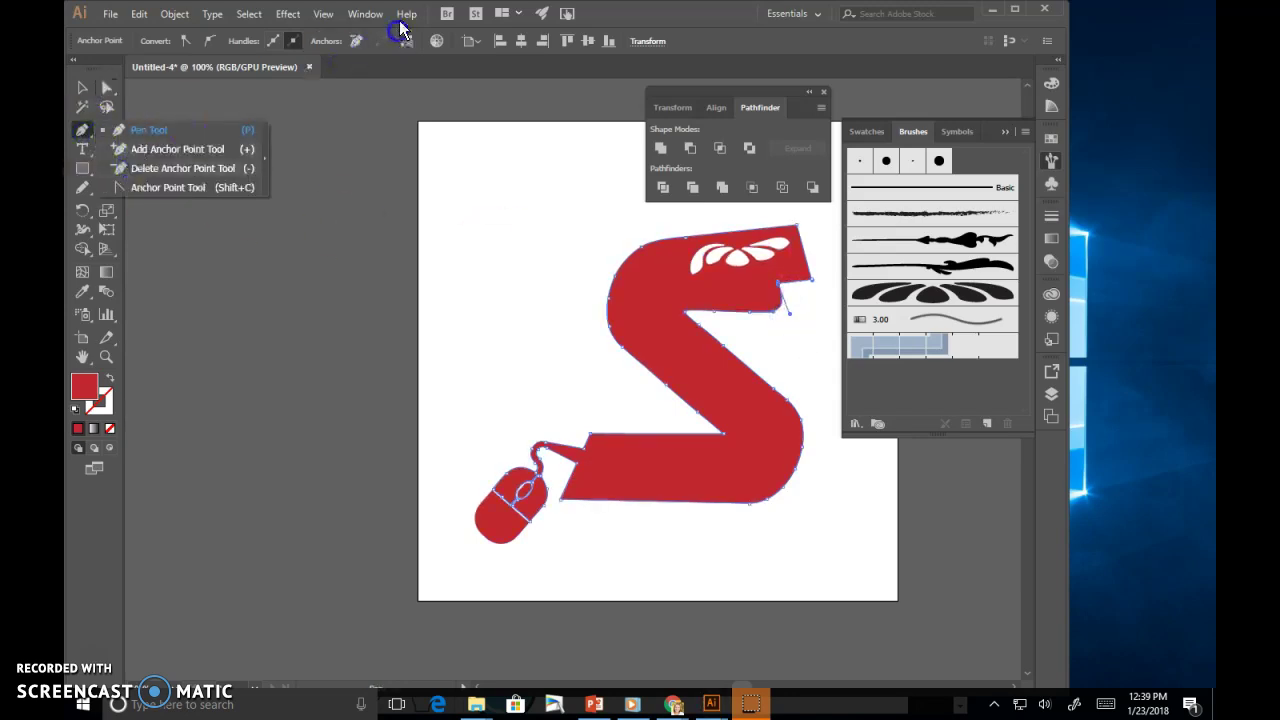
click(354, 38)
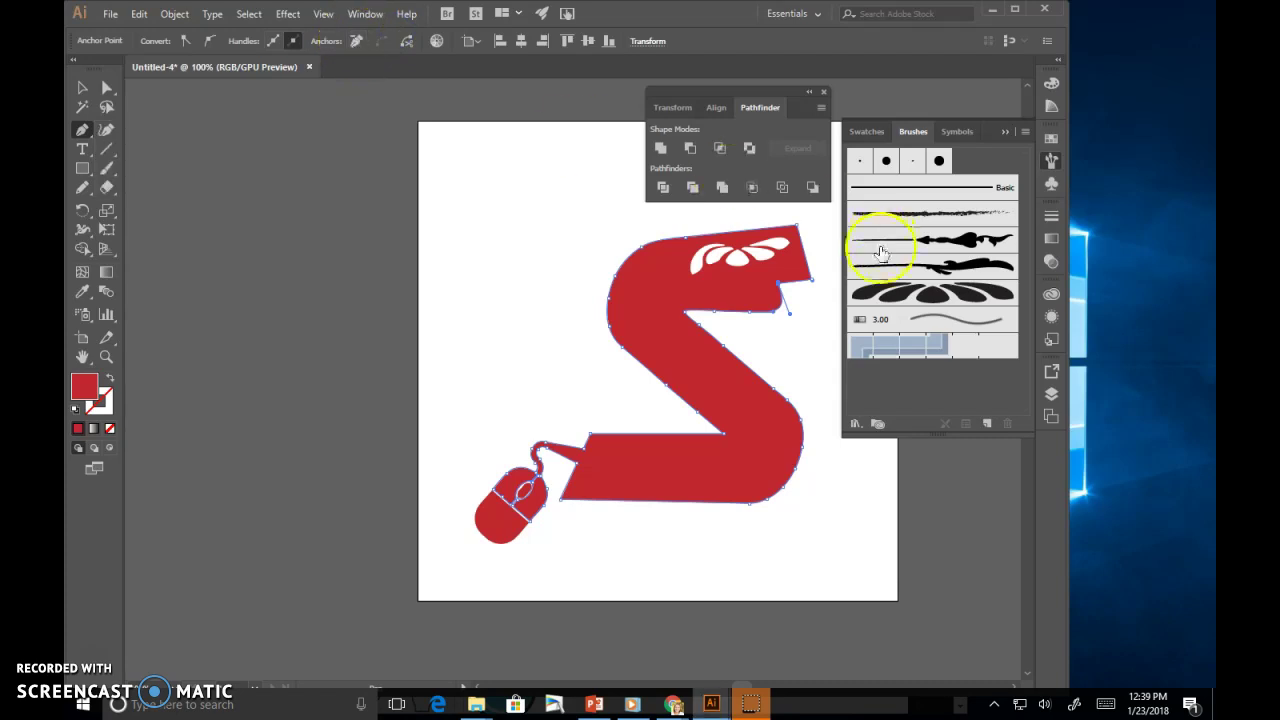
click(779, 285)
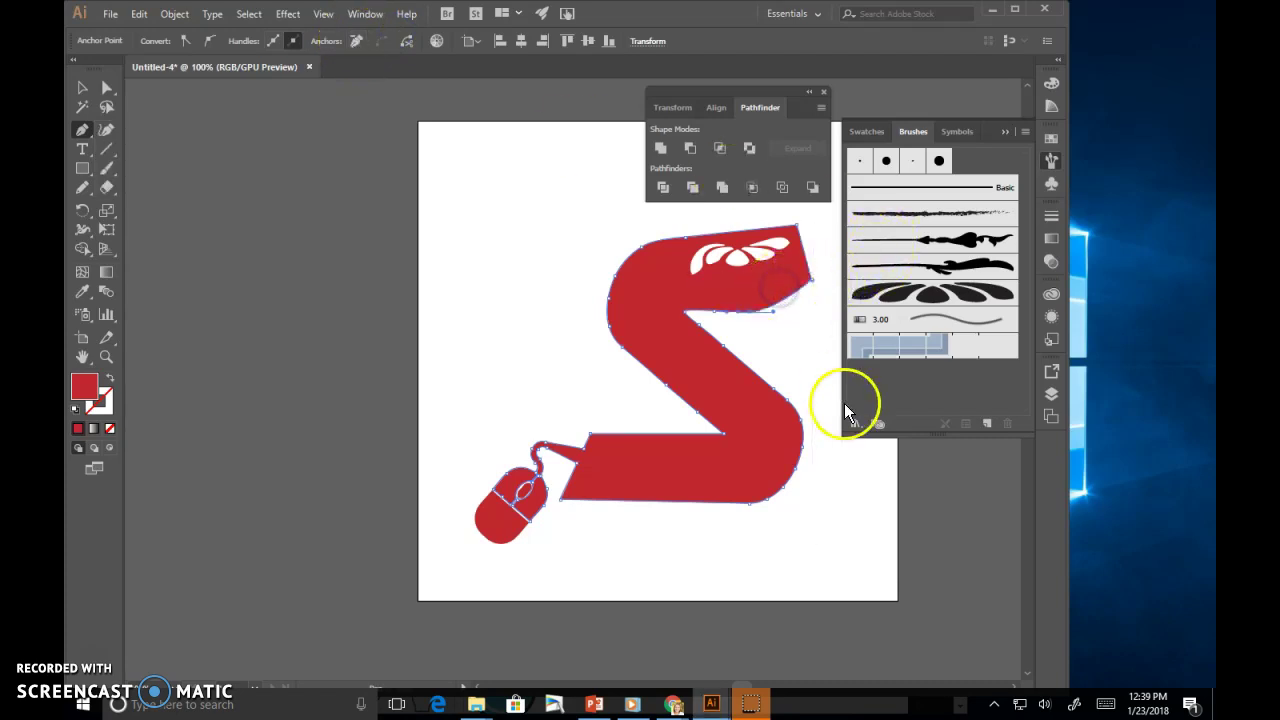
click(82, 87)
click(403, 234)
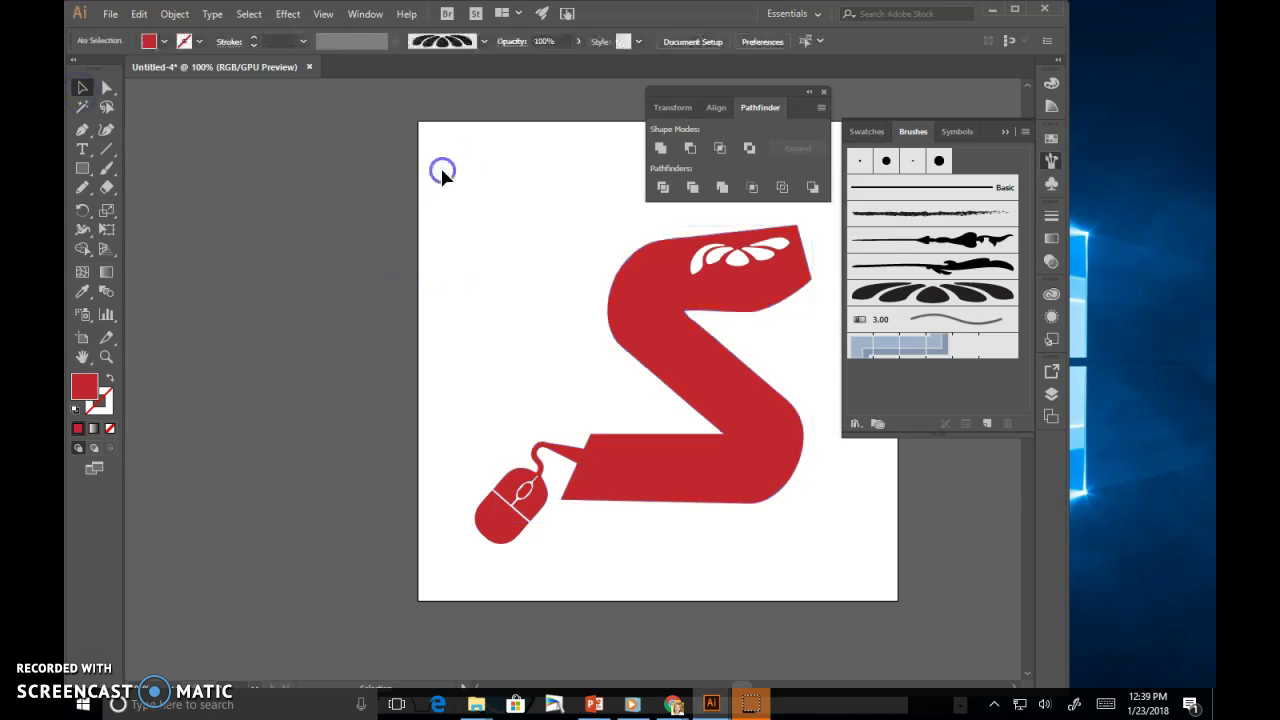